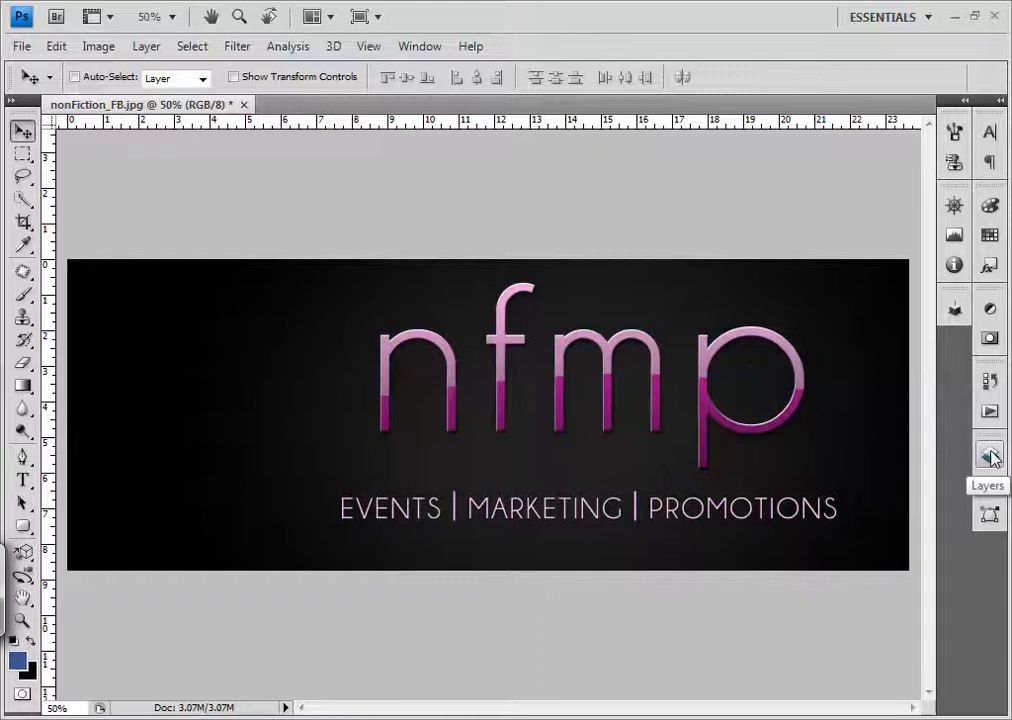
- Show the layers in full-screen view and convert the locked Background into a regular layer with the default name
{"action": "left_click", "coordinate": [991, 456]}
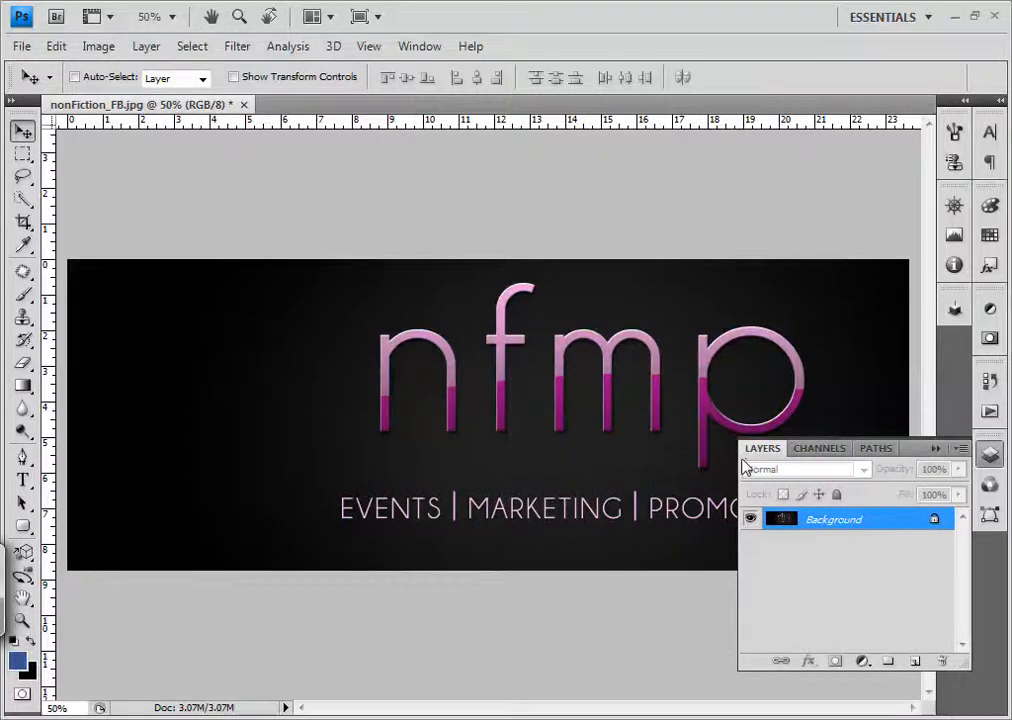
{"action": "key", "text": "f"}
{"action": "left_click_drag", "start_coordinate": [628, 374], "coordinate": [553, 203]}
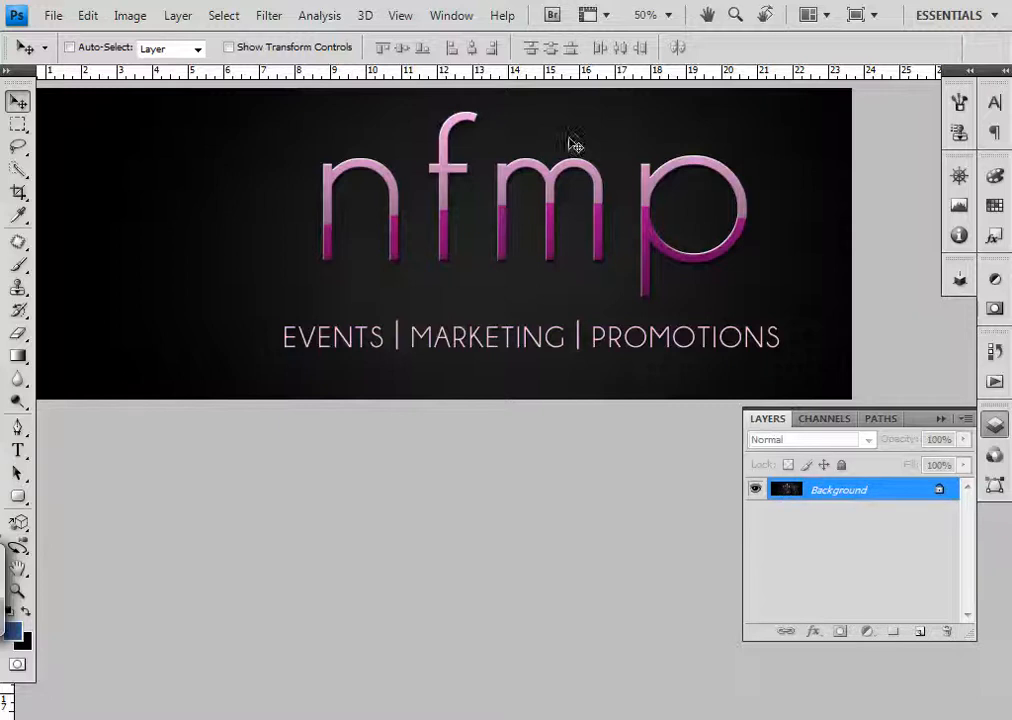
{"action": "left_click", "coordinate": [532, 228]}
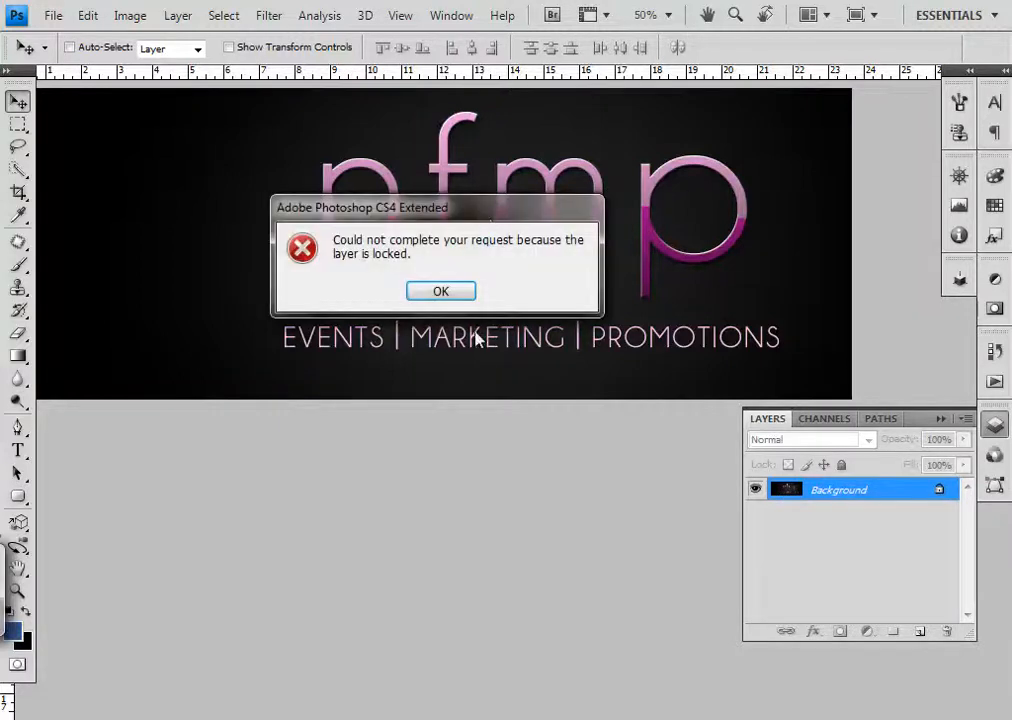
{"action": "left_click", "coordinate": [468, 289]}
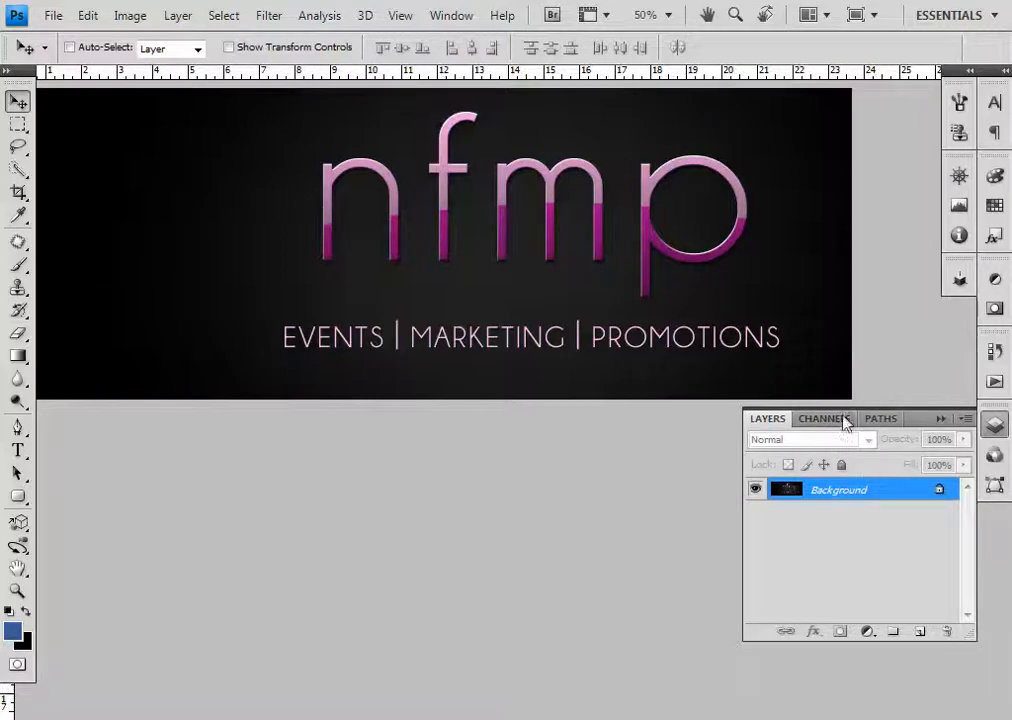
{"action": "double_click", "coordinate": [883, 500]}
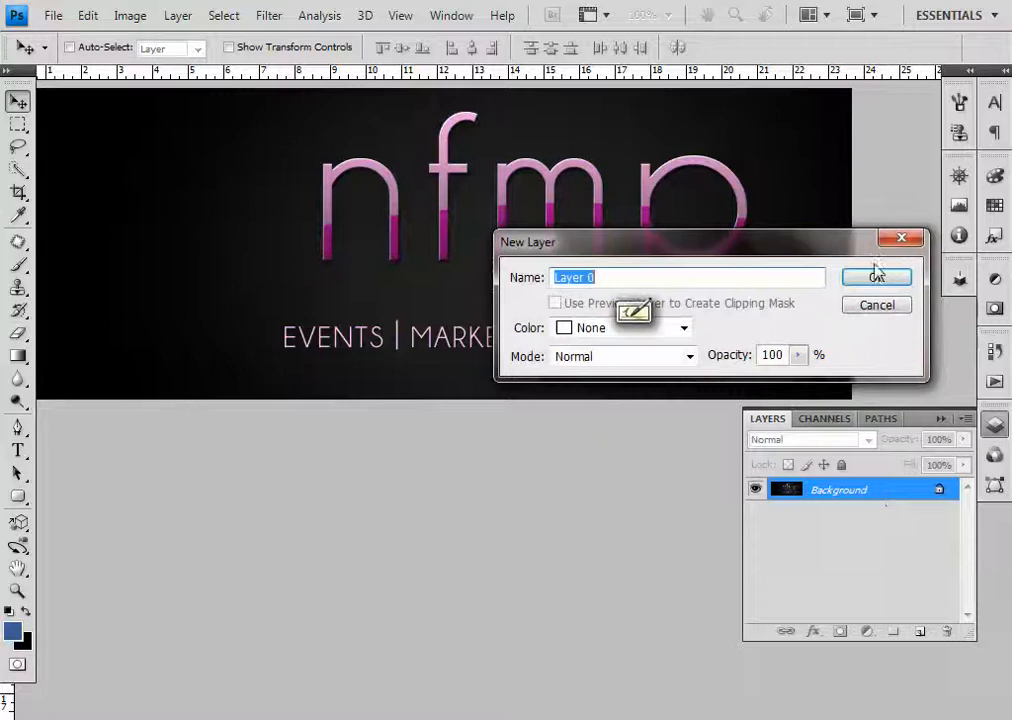
{"action": "left_click", "coordinate": [873, 280]}
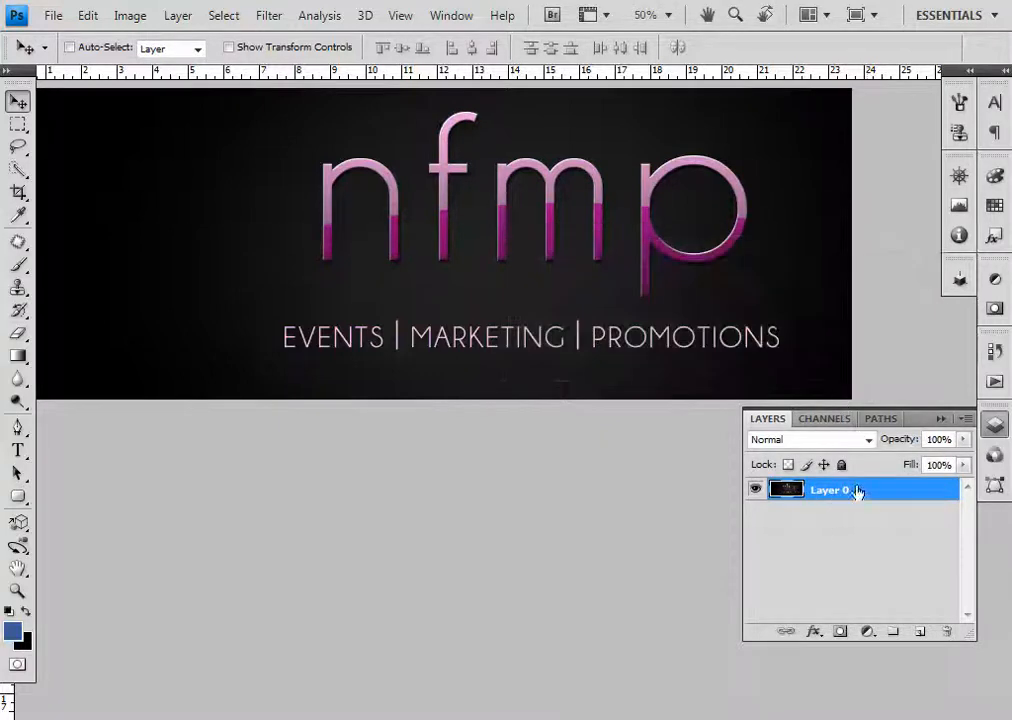
- Compare the Red, Green and Blue channels individually and duplicate the Red channel under its default name
{"action": "left_click", "coordinate": [825, 419]}
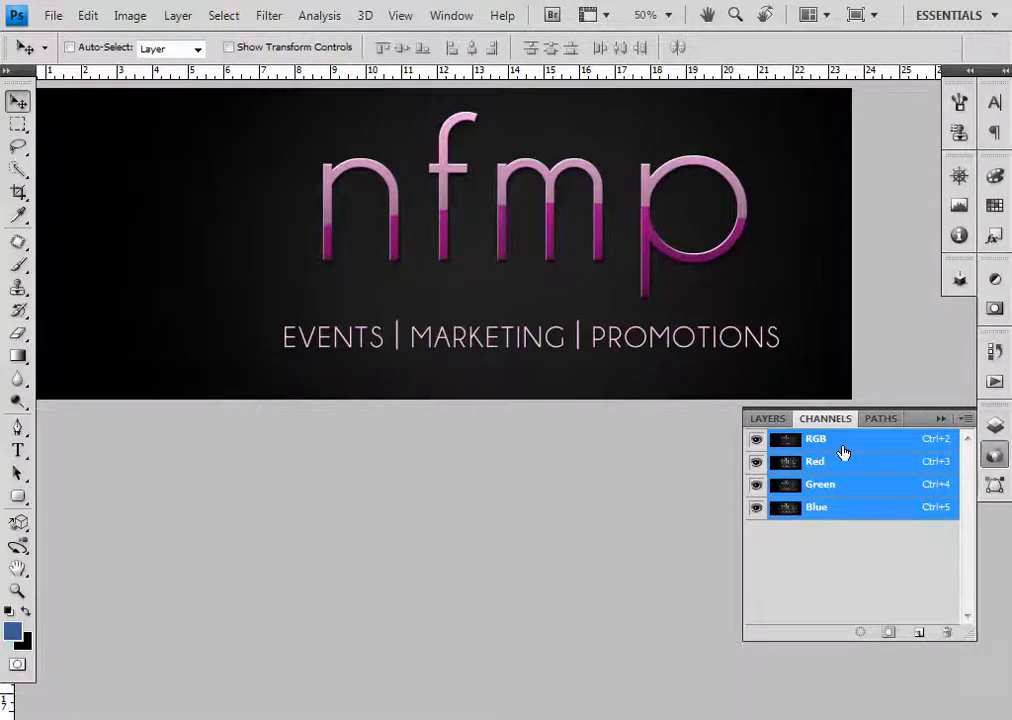
{"action": "left_click", "coordinate": [845, 470]}
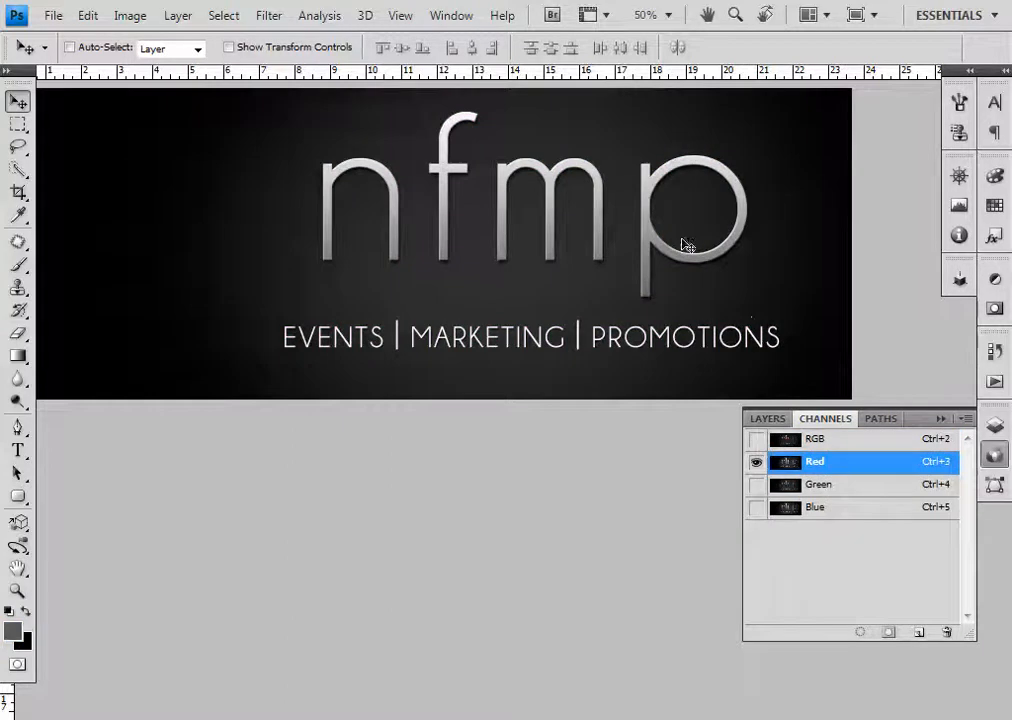
{"action": "left_click", "coordinate": [836, 488]}
{"action": "left_click", "coordinate": [838, 511]}
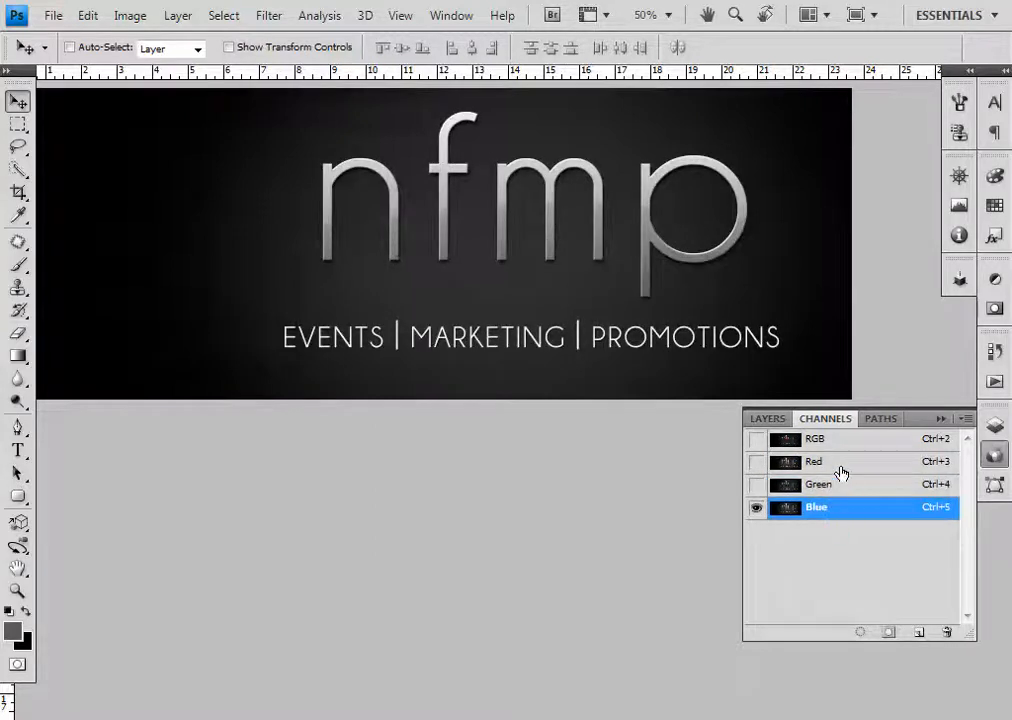
{"action": "left_click", "coordinate": [841, 464]}
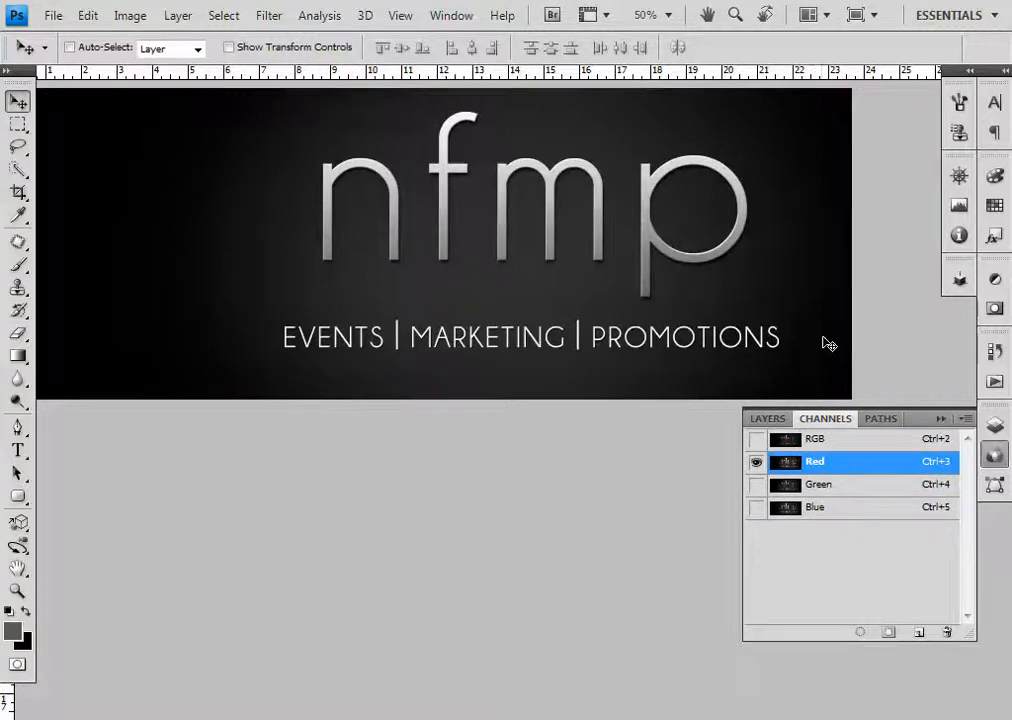
{"action": "key", "text": "ctrl+plus"}
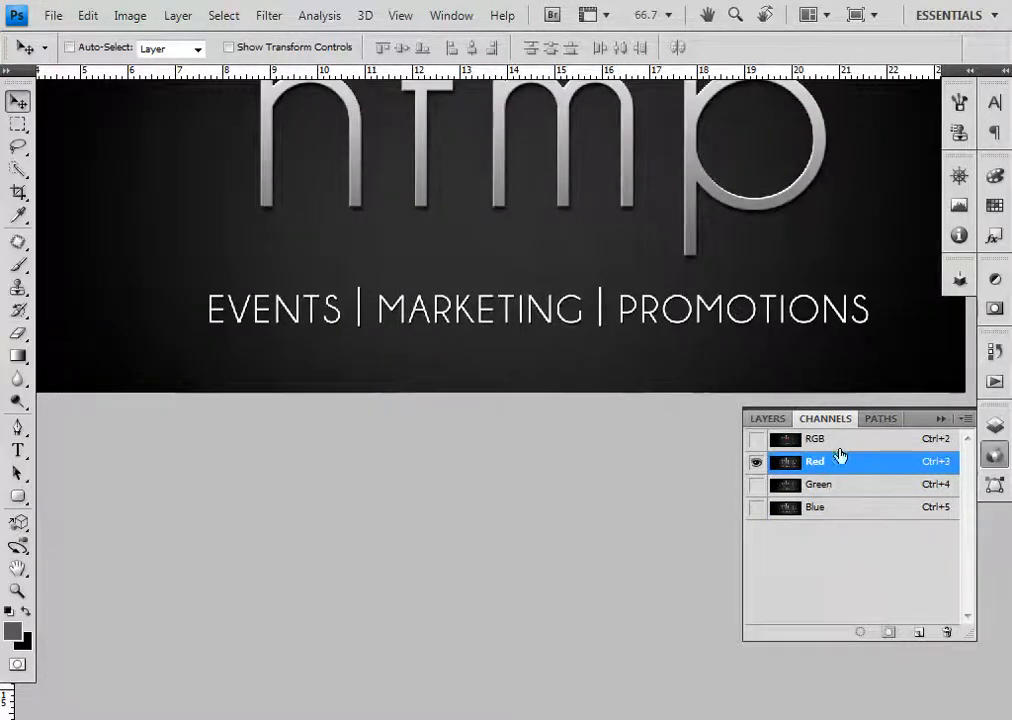
{"action": "right_click", "coordinate": [862, 470]}
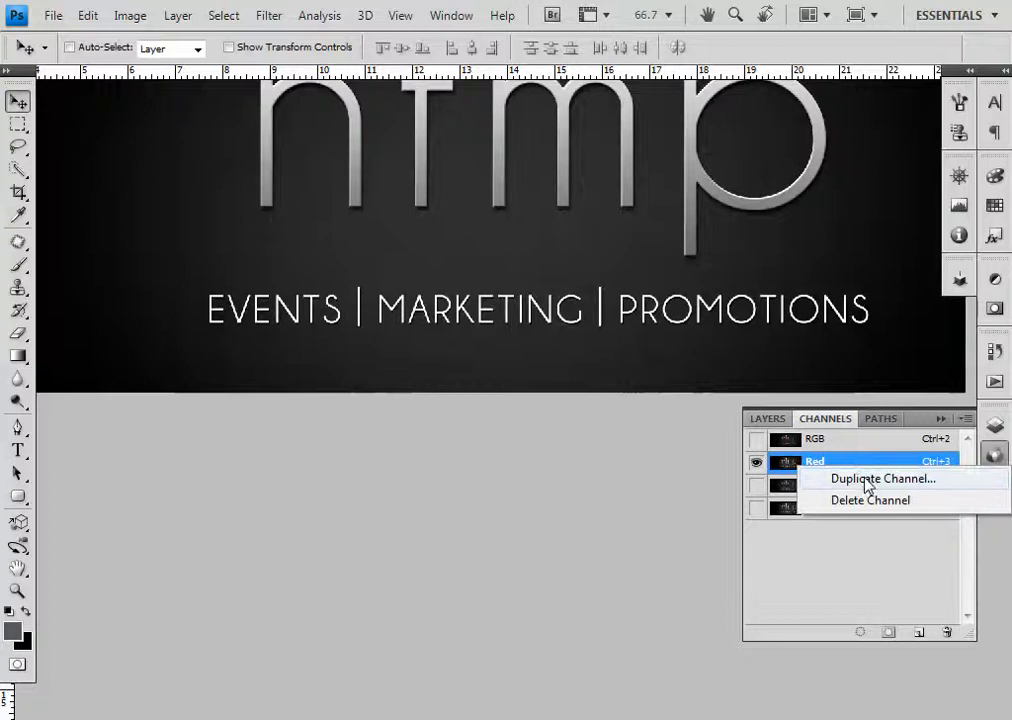
{"action": "left_click", "coordinate": [866, 479]}
{"action": "left_click", "coordinate": [886, 261]}
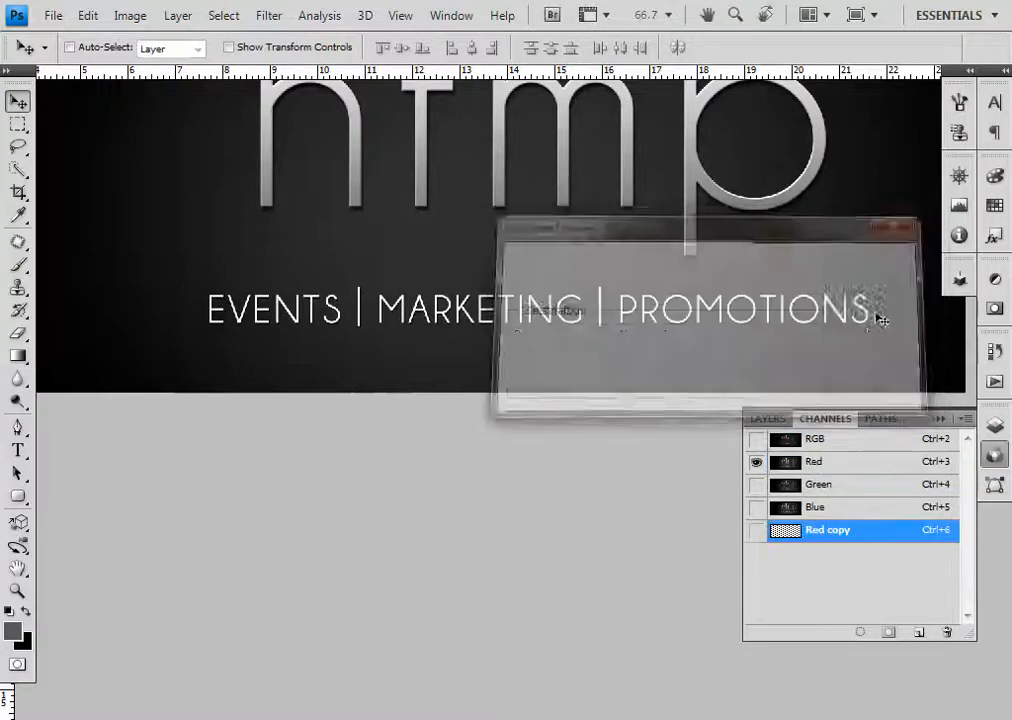
- In the Red copy channel, lasso loosely around the nfmp letters, invert the selection, clear the outside area to black and deselect
{"action": "left_click", "coordinate": [845, 486]}
{"action": "left_click", "coordinate": [849, 508]}
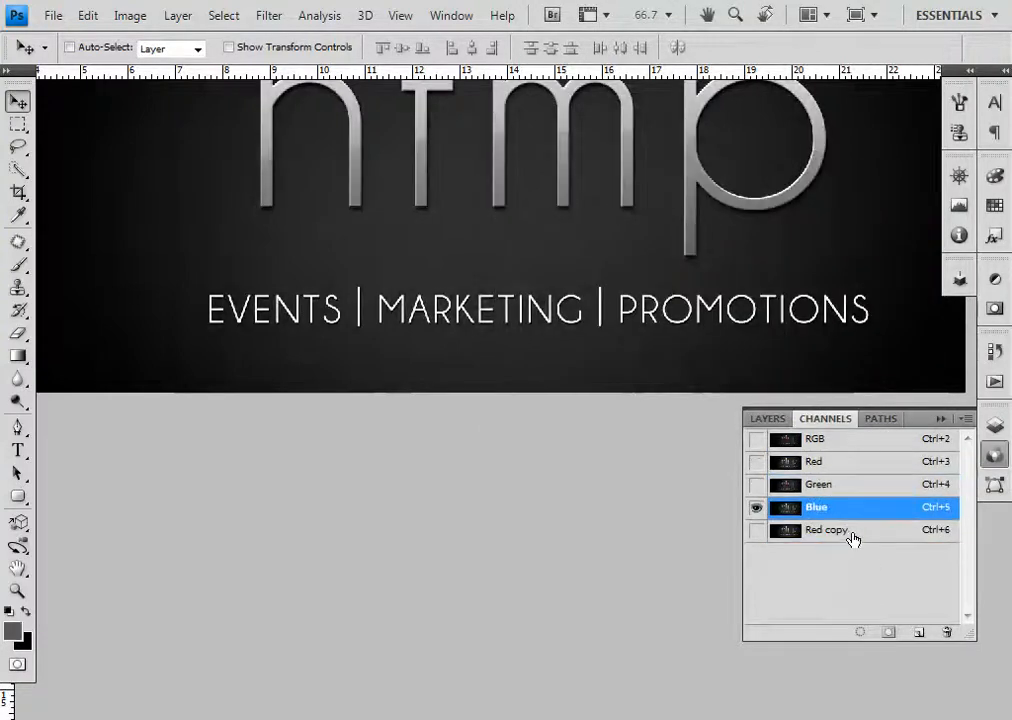
{"action": "left_click", "coordinate": [852, 532]}
{"action": "left_click_drag", "start_coordinate": [531, 237], "coordinate": [447, 352]}
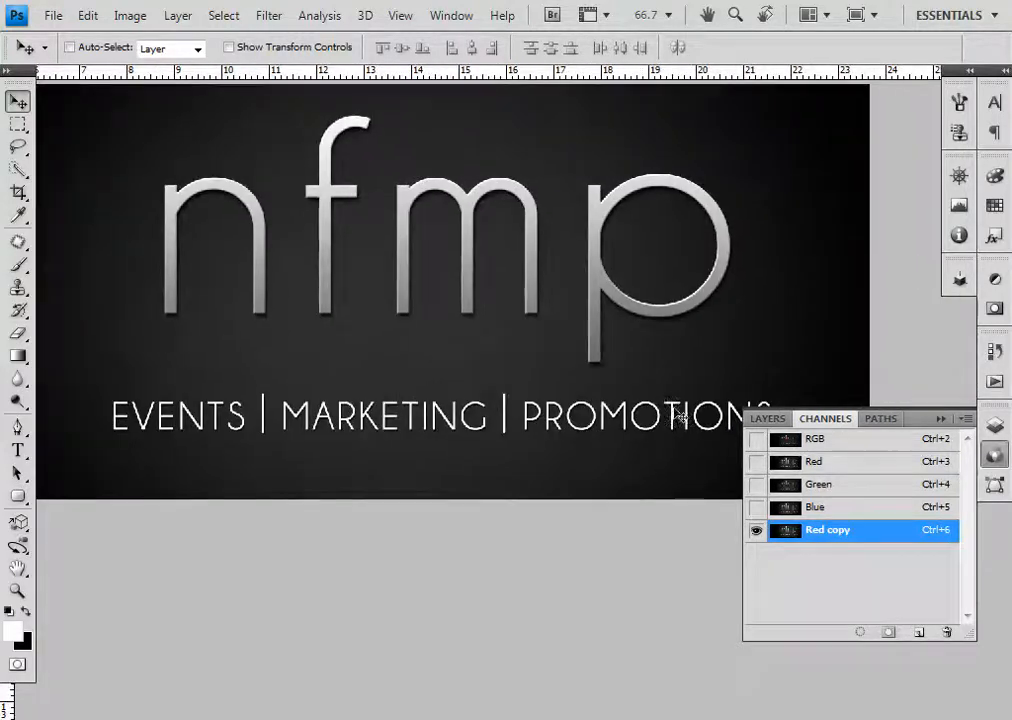
{"action": "left_click_drag", "start_coordinate": [618, 313], "coordinate": [683, 276]}
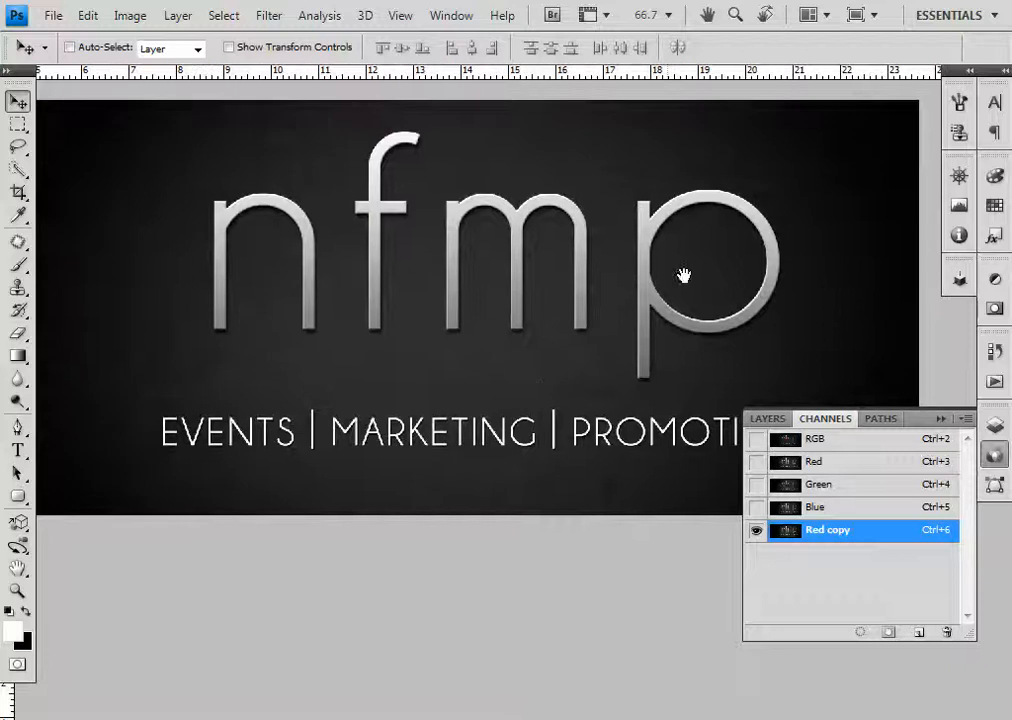
{"action": "key", "text": "l"}
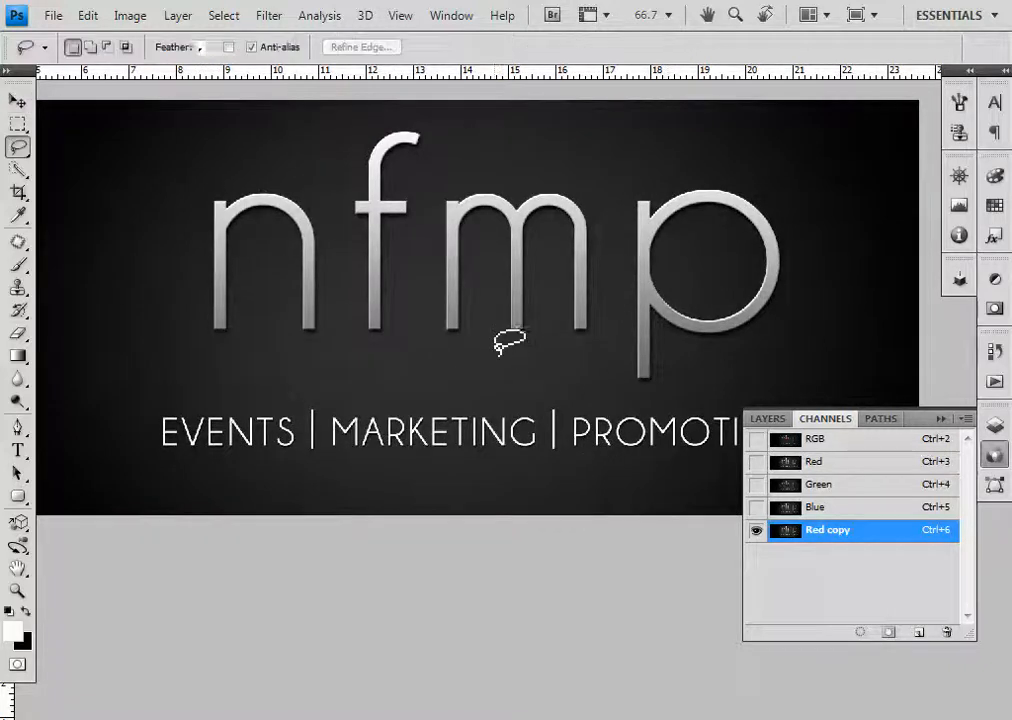
{"action": "left_click", "coordinate": [503, 347]}
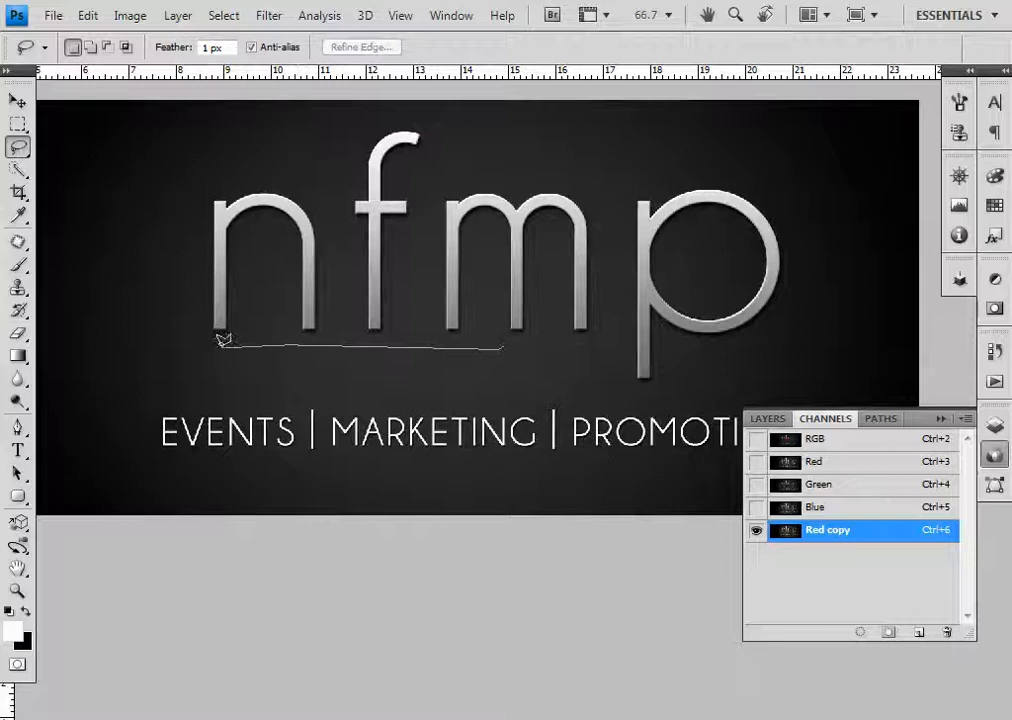
{"action": "mouse_move", "coordinate": [205, 330]}
{"action": "left_mouse_down"}
{"action": "mouse_move", "coordinate": [182, 198]}
{"action": "mouse_move", "coordinate": [213, 155]}
{"action": "mouse_move", "coordinate": [276, 158]}
{"action": "mouse_move", "coordinate": [393, 117]}
{"action": "mouse_move", "coordinate": [436, 122]}
{"action": "mouse_move", "coordinate": [428, 154]}
{"action": "mouse_move", "coordinate": [447, 170]}
{"action": "mouse_move", "coordinate": [605, 176]}
{"action": "mouse_move", "coordinate": [622, 188]}
{"action": "mouse_move", "coordinate": [636, 170]}
{"action": "mouse_move", "coordinate": [712, 160]}
{"action": "mouse_move", "coordinate": [758, 173]}
{"action": "mouse_move", "coordinate": [797, 218]}
{"action": "mouse_move", "coordinate": [793, 318]}
{"action": "mouse_move", "coordinate": [743, 355]}
{"action": "mouse_move", "coordinate": [672, 342]}
{"action": "mouse_move", "coordinate": [665, 378]}
{"action": "mouse_move", "coordinate": [645, 384]}
{"action": "mouse_move", "coordinate": [622, 384]}
{"action": "mouse_move", "coordinate": [611, 354]}
{"action": "left_mouse_up"}
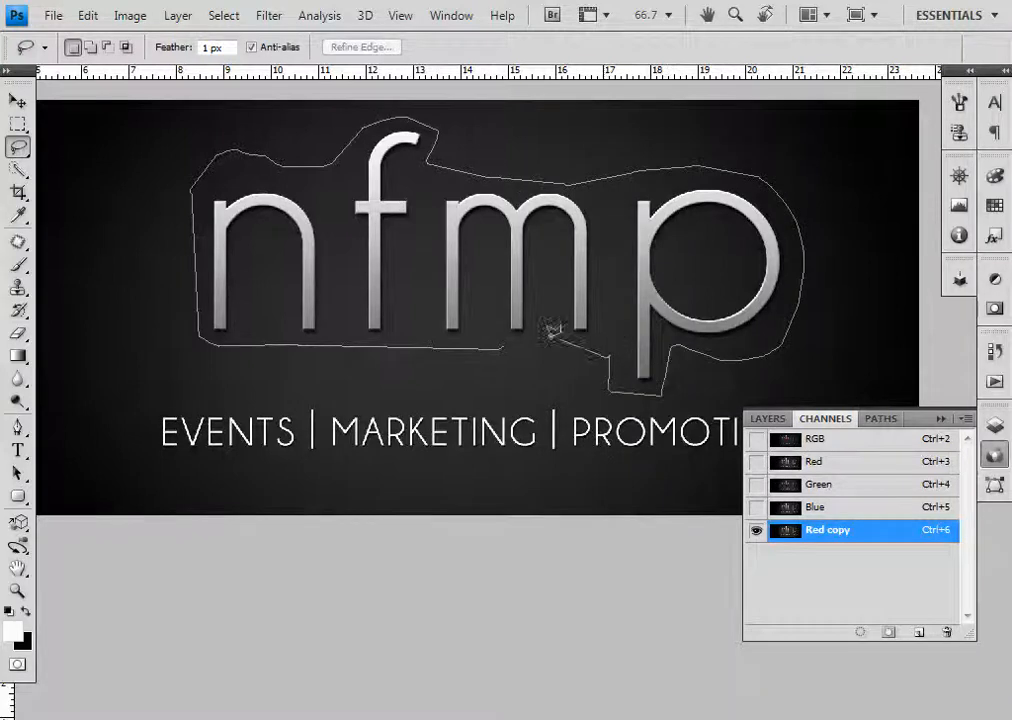
{"action": "left_click_drag", "start_coordinate": [527, 327], "coordinate": [532, 336]}
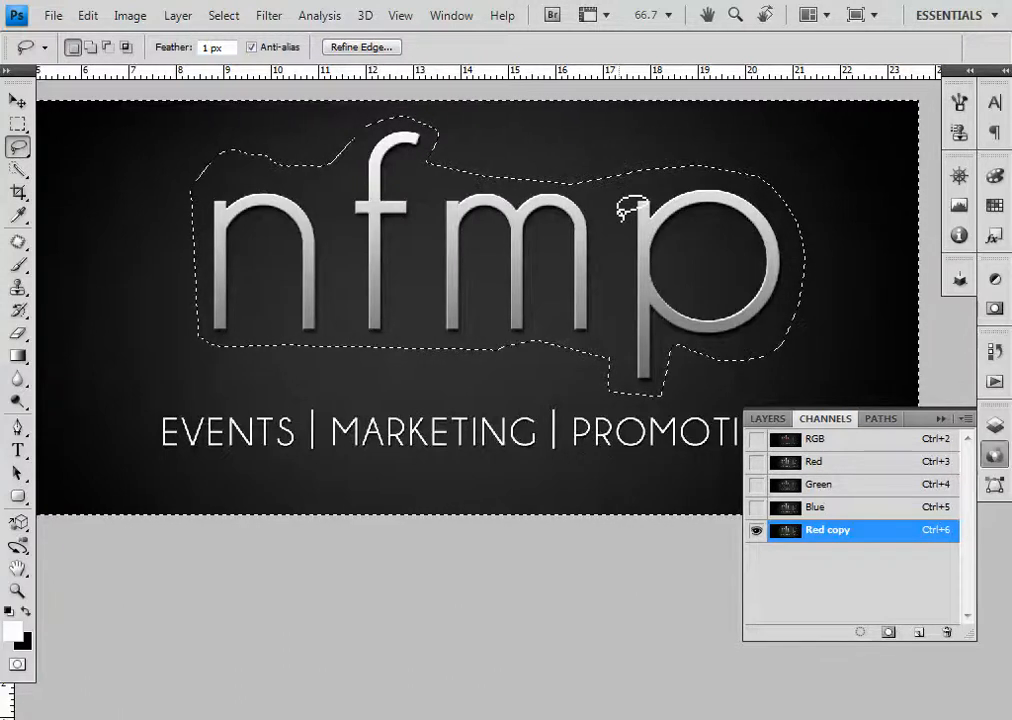
{"action": "key", "text": "Delete"}
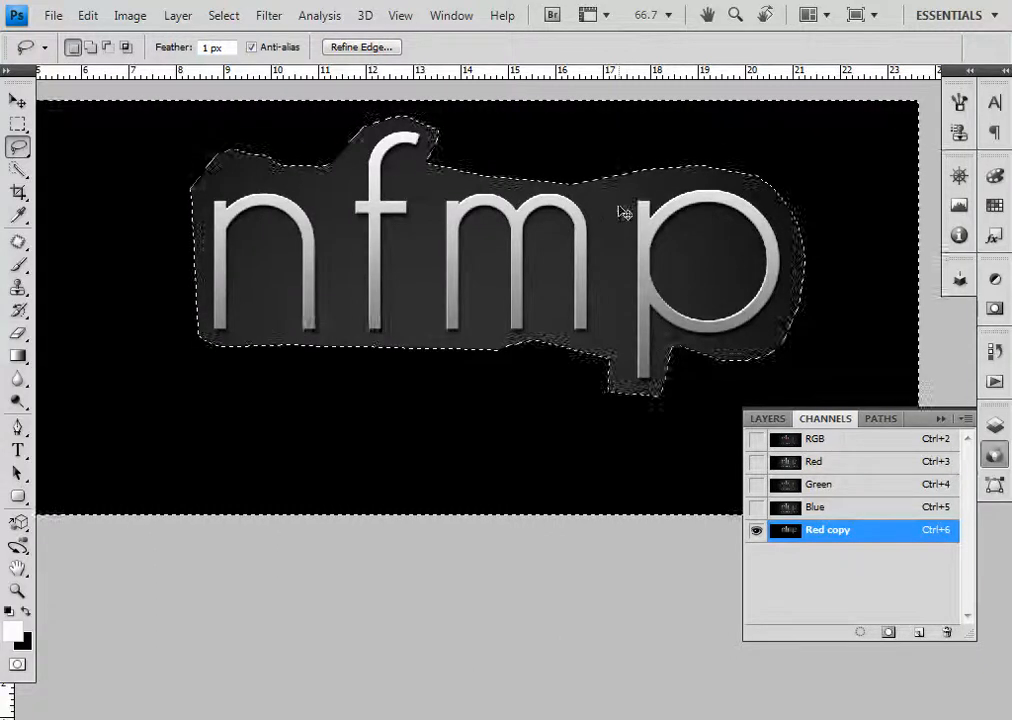
{"action": "key", "text": "ctrl+d"}
- Switch to the Burn tool and enlarge its brush to 70 px for work on the letters at 100% zoom
{"action": "key", "text": "ctrl+1"}
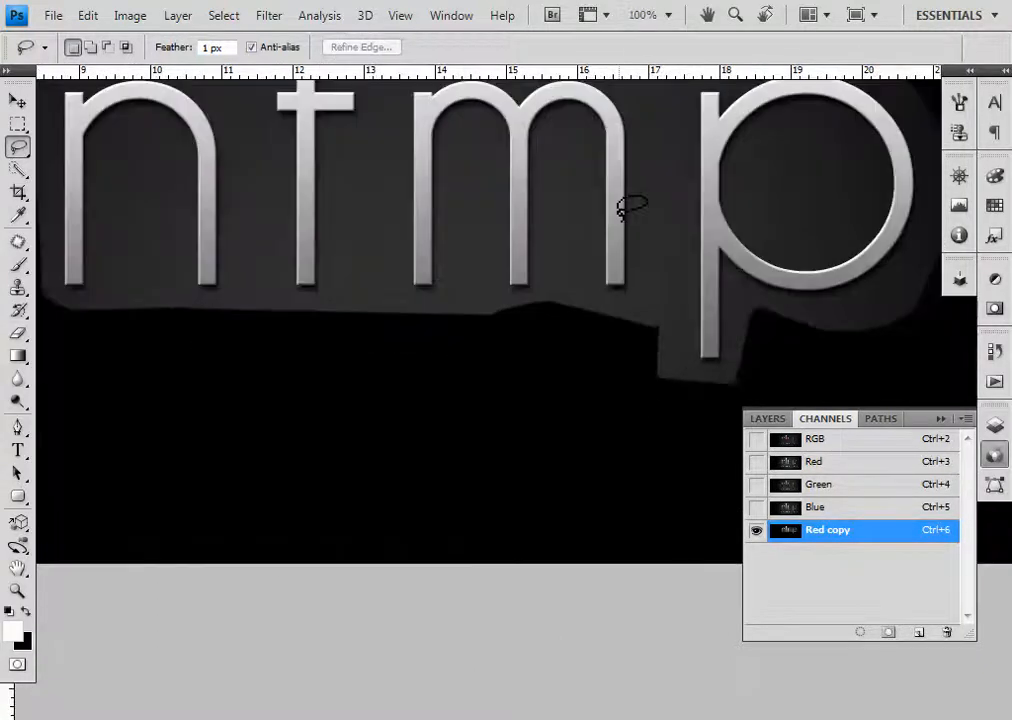
{"action": "mouse_move", "coordinate": [369, 298]}
{"action": "left_mouse_down"}
{"action": "mouse_move", "coordinate": [380, 429]}
{"action": "mouse_move", "coordinate": [445, 445]}
{"action": "left_mouse_up"}
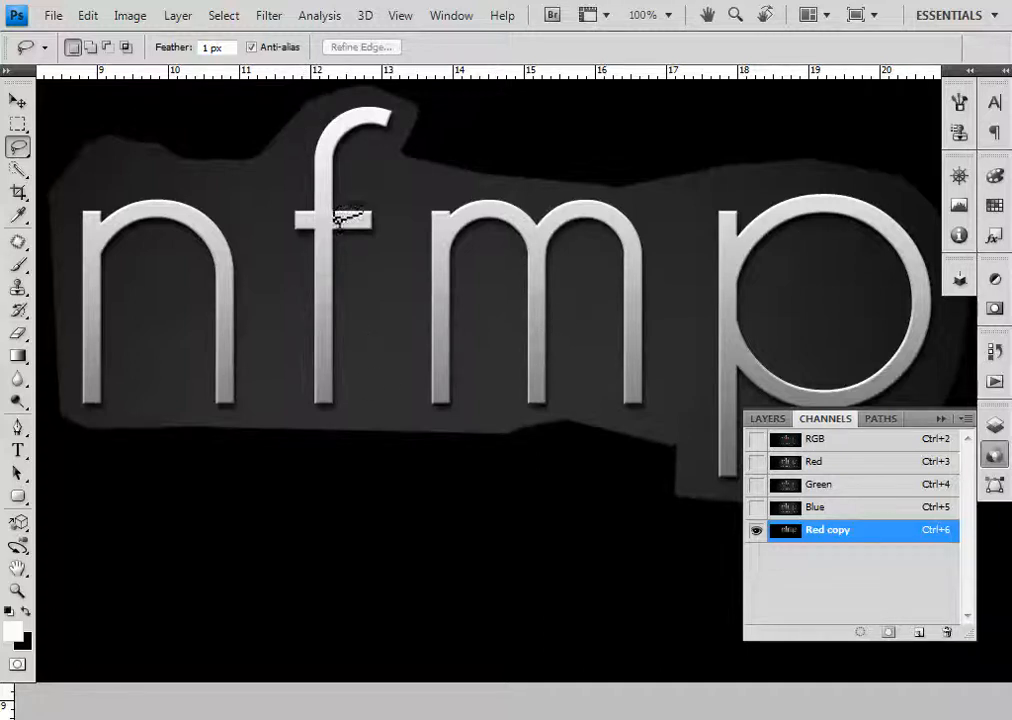
{"action": "key", "text": "o"}
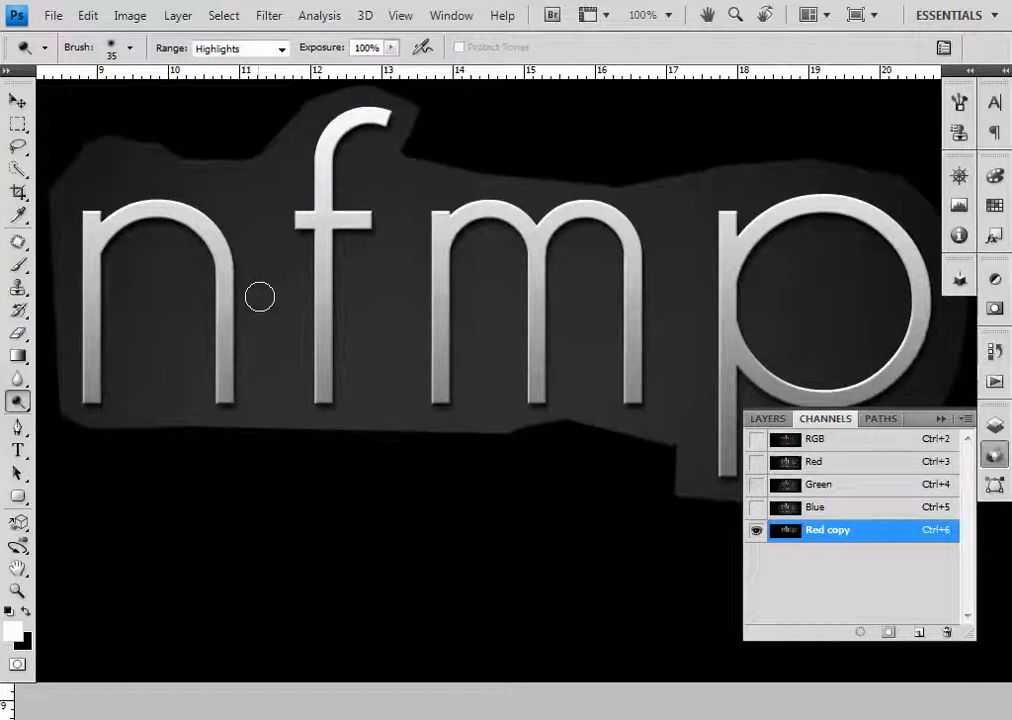
{"action": "key", "text": "shift+o"}
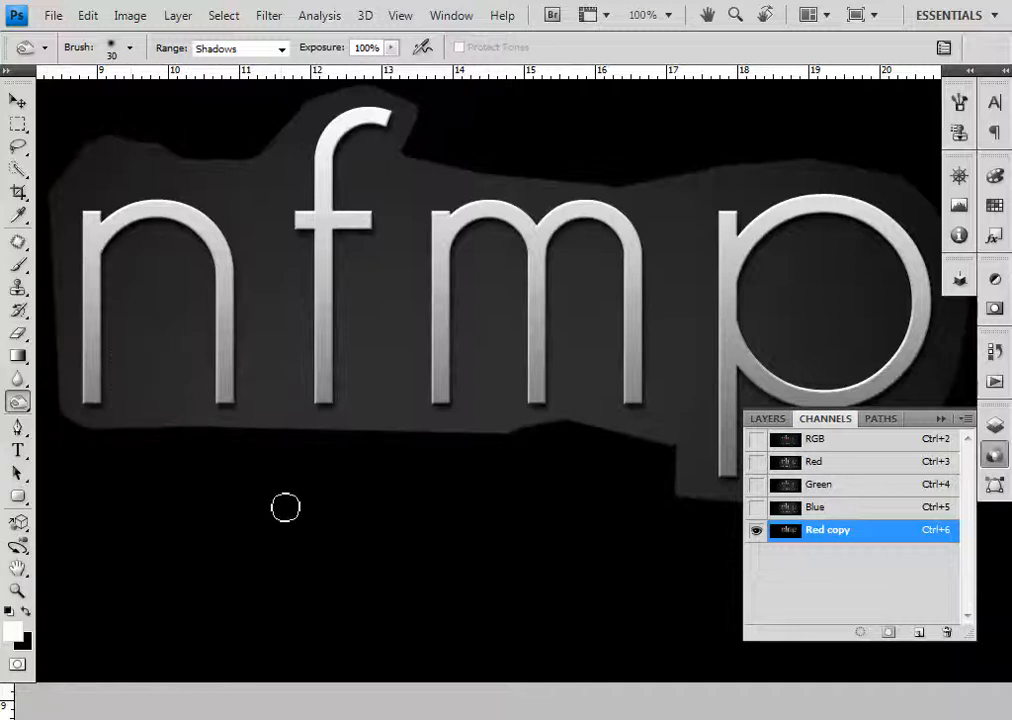
{"action": "key", "text": "]"}
{"action": "key", "text": "]"}
{"action": "key", "text": "]"}
{"action": "key", "text": "]"}
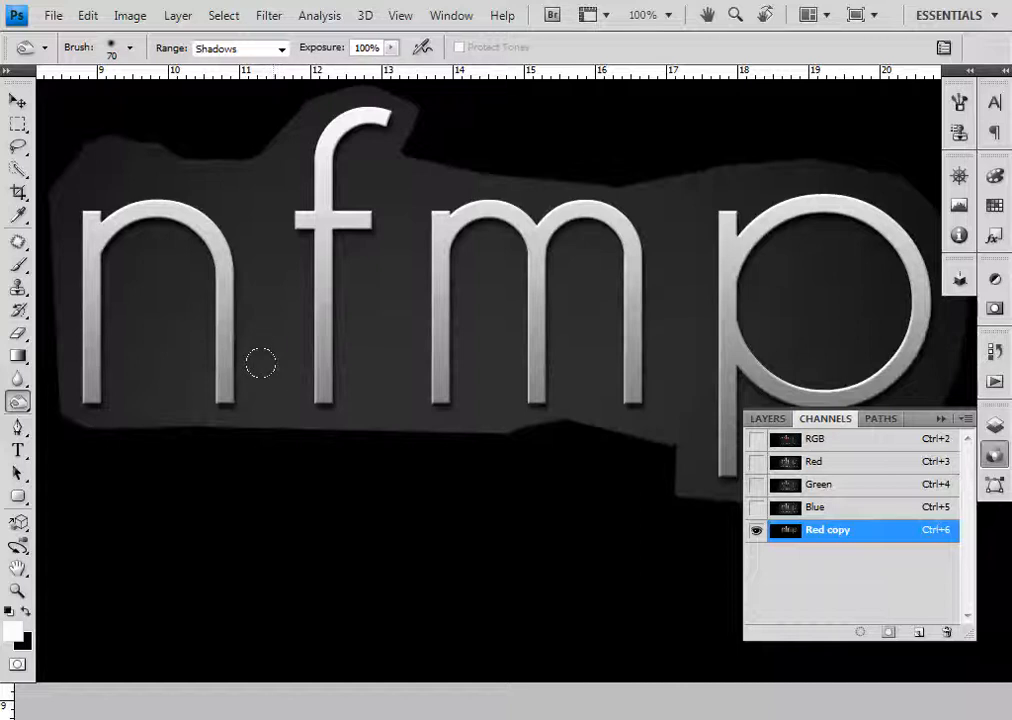
{"action": "key", "text": "ctrl+plus"}
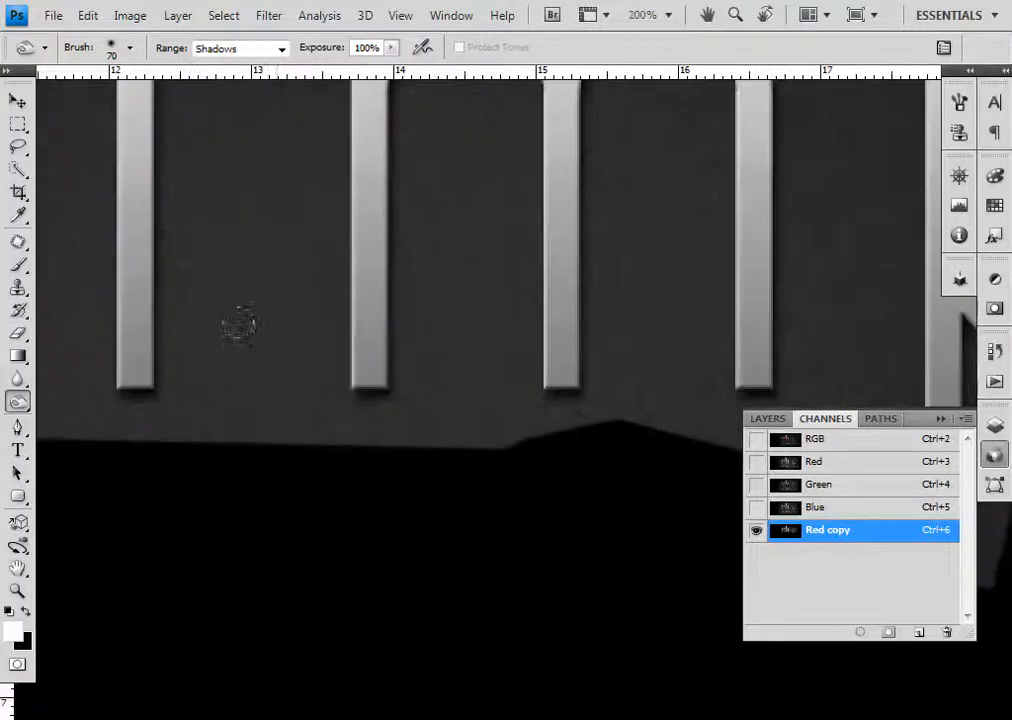
{"action": "key", "text": "ctrl+minus"}
- Try burning the gray background around the letter f to black, and undo the strokes
{"action": "mouse_move", "coordinate": [264, 361]}
{"action": "left_mouse_down"}
{"action": "mouse_move", "coordinate": [265, 301]}
{"action": "mouse_move", "coordinate": [258, 351]}
{"action": "mouse_move", "coordinate": [280, 468]}
{"action": "mouse_move", "coordinate": [327, 444]}
{"action": "mouse_move", "coordinate": [316, 434]}
{"action": "mouse_move", "coordinate": [351, 430]}
{"action": "left_mouse_up"}
{"action": "mouse_move", "coordinate": [377, 405]}
{"action": "left_mouse_down"}
{"action": "mouse_move", "coordinate": [357, 324]}
{"action": "mouse_move", "coordinate": [362, 378]}
{"action": "mouse_move", "coordinate": [372, 280]}
{"action": "mouse_move", "coordinate": [381, 403]}
{"action": "mouse_move", "coordinate": [414, 434]}
{"action": "mouse_move", "coordinate": [449, 434]}
{"action": "mouse_move", "coordinate": [402, 449]}
{"action": "mouse_move", "coordinate": [465, 437]}
{"action": "left_mouse_up"}
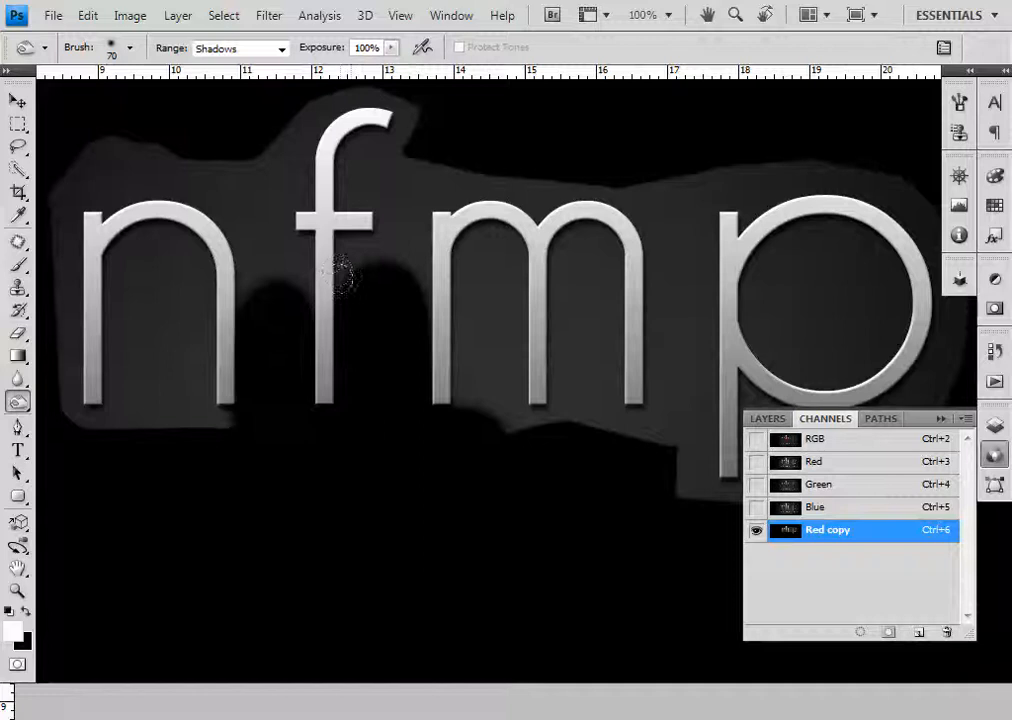
{"action": "key", "text": "ctrl+z"}
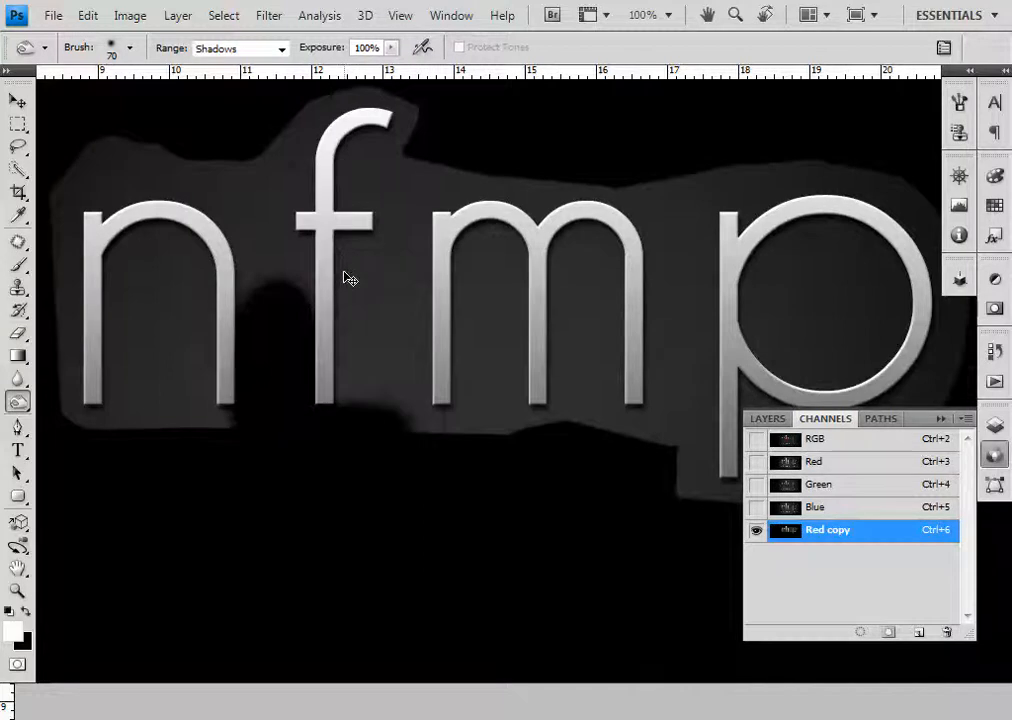
{"action": "key", "text": "ctrl+alt+z"}
{"action": "key", "text": "ctrl+alt+z"}
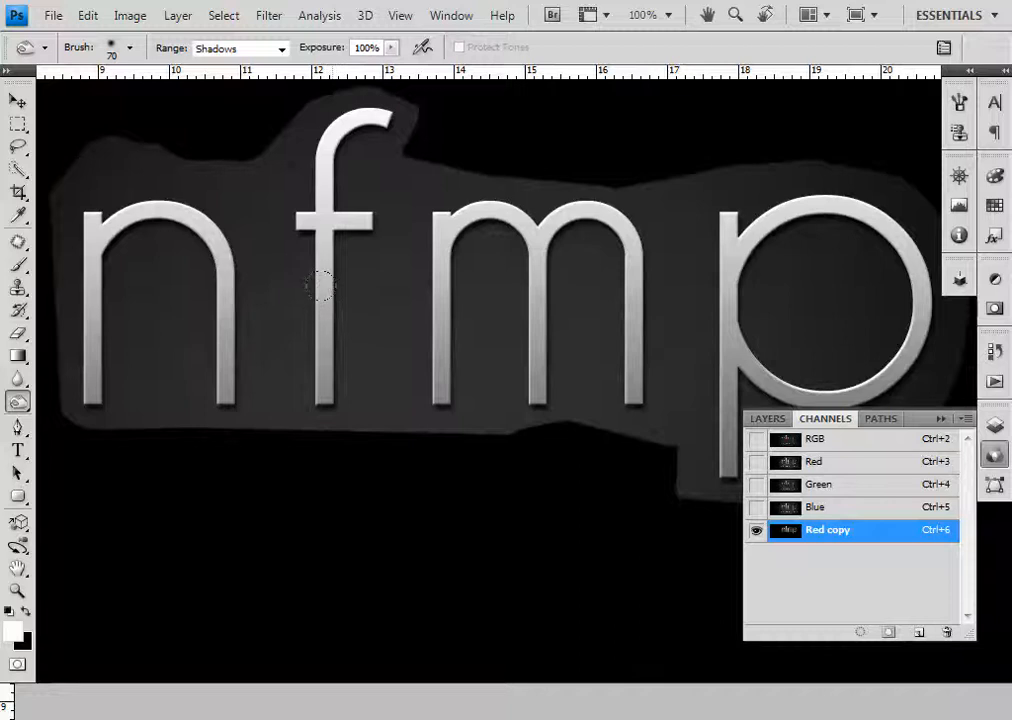
- Apply Levels to the Red copy channel, raising the black input past 32 and lowering the white input to blacken the background and brighten the letters
{"action": "key", "text": "ctrl+l"}
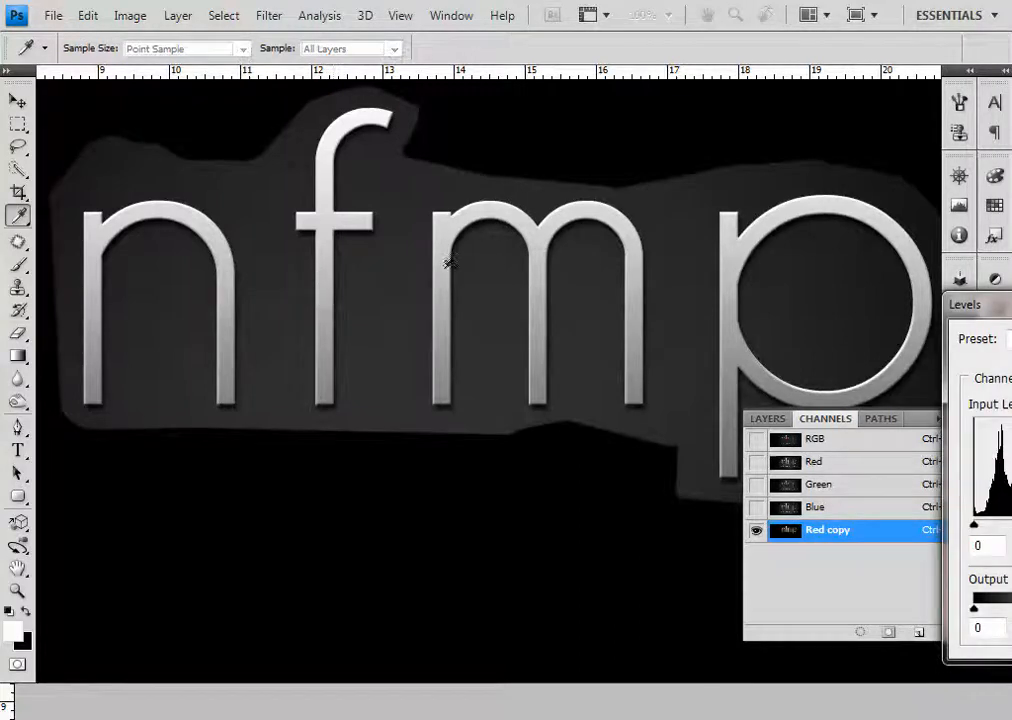
{"action": "left_click_drag", "start_coordinate": [986, 305], "coordinate": [699, 177]}
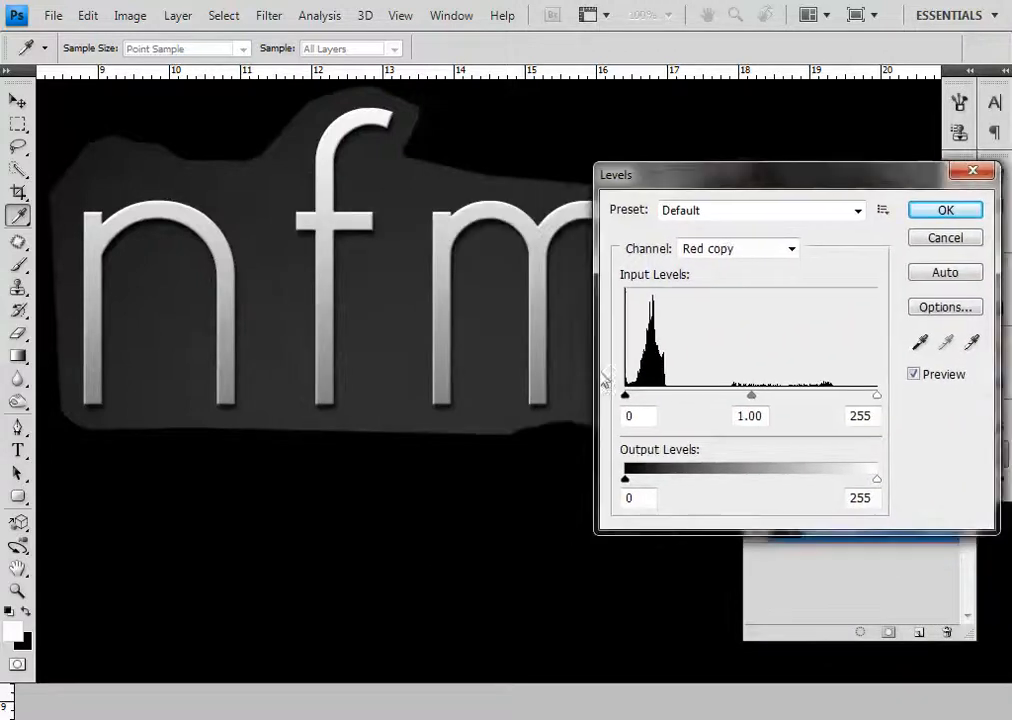
{"action": "left_click_drag", "start_coordinate": [626, 397], "coordinate": [654, 408]}
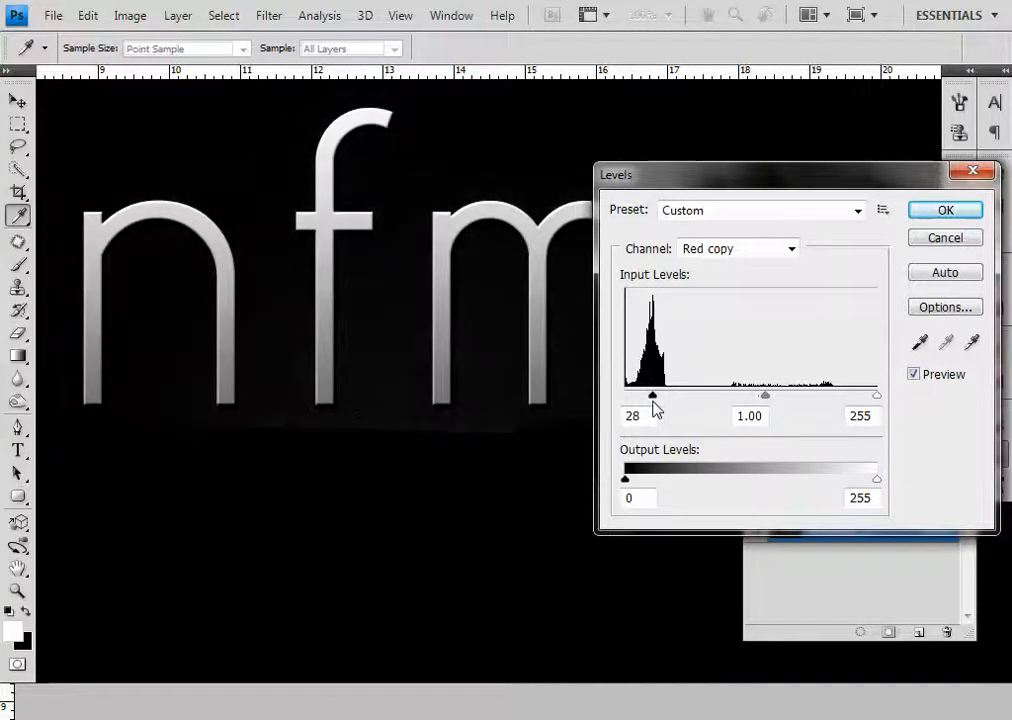
{"action": "left_click_drag", "start_coordinate": [658, 407], "coordinate": [659, 406]}
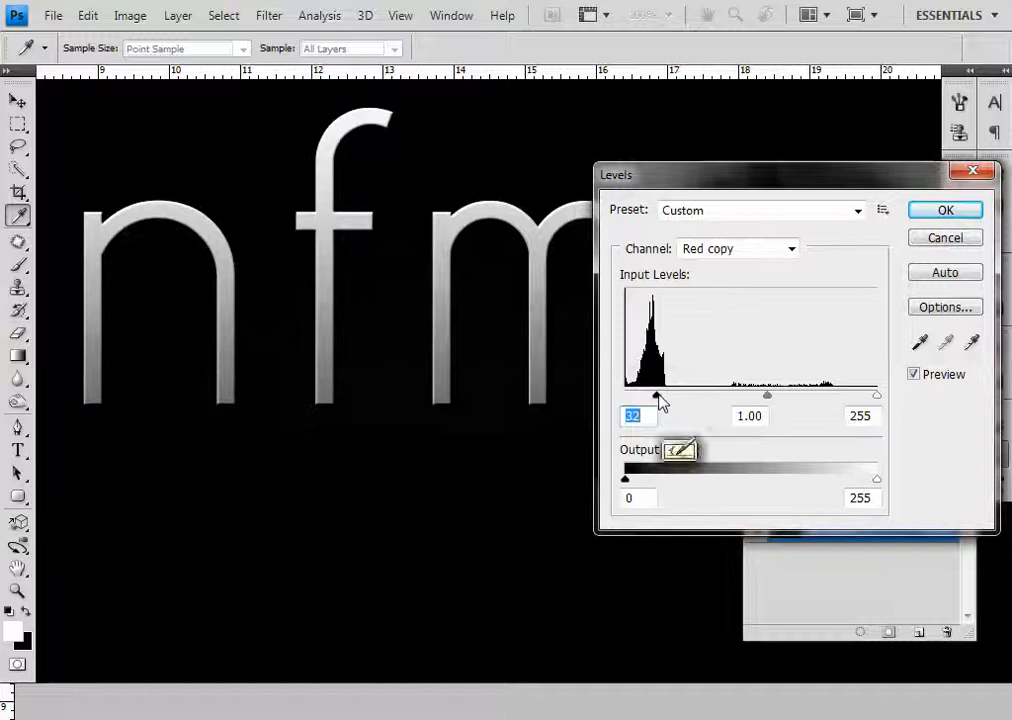
{"action": "left_click_drag", "start_coordinate": [658, 396], "coordinate": [665, 396]}
{"action": "left_click_drag", "start_coordinate": [760, 175], "coordinate": [356, 265]}
{"action": "left_click_drag", "start_coordinate": [469, 487], "coordinate": [420, 490]}
{"action": "left_click", "coordinate": [550, 300]}
{"action": "key", "text": "o"}
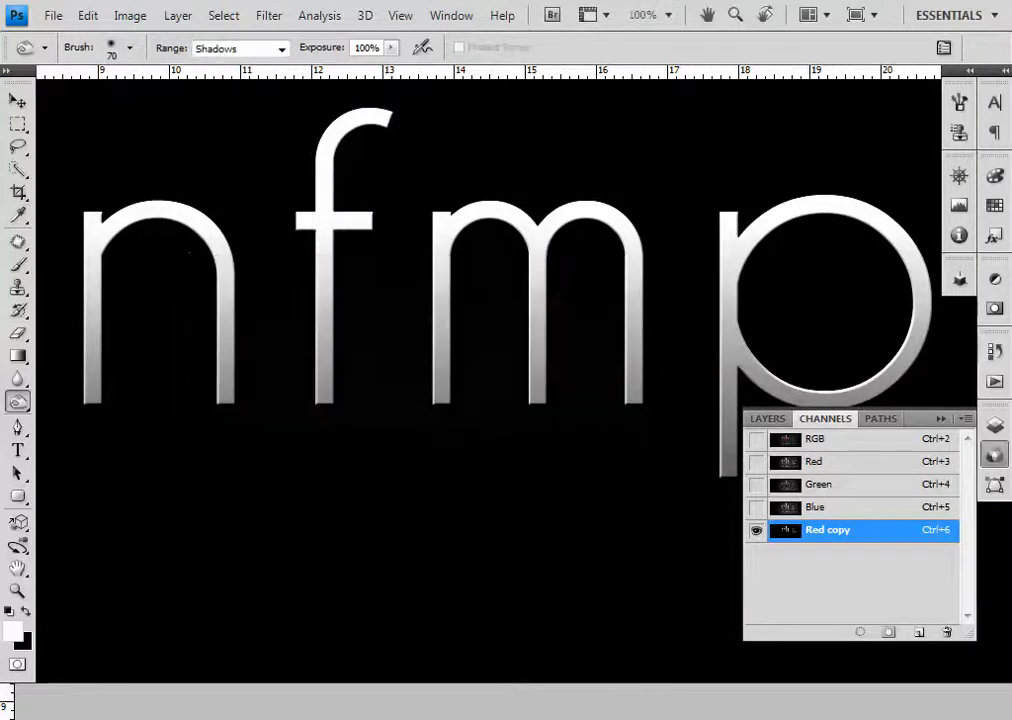
- Burn the faint gray traces around the letter m to black with a 60 px brush at 200% zoom
{"action": "key", "text": "ctrl+plus"}
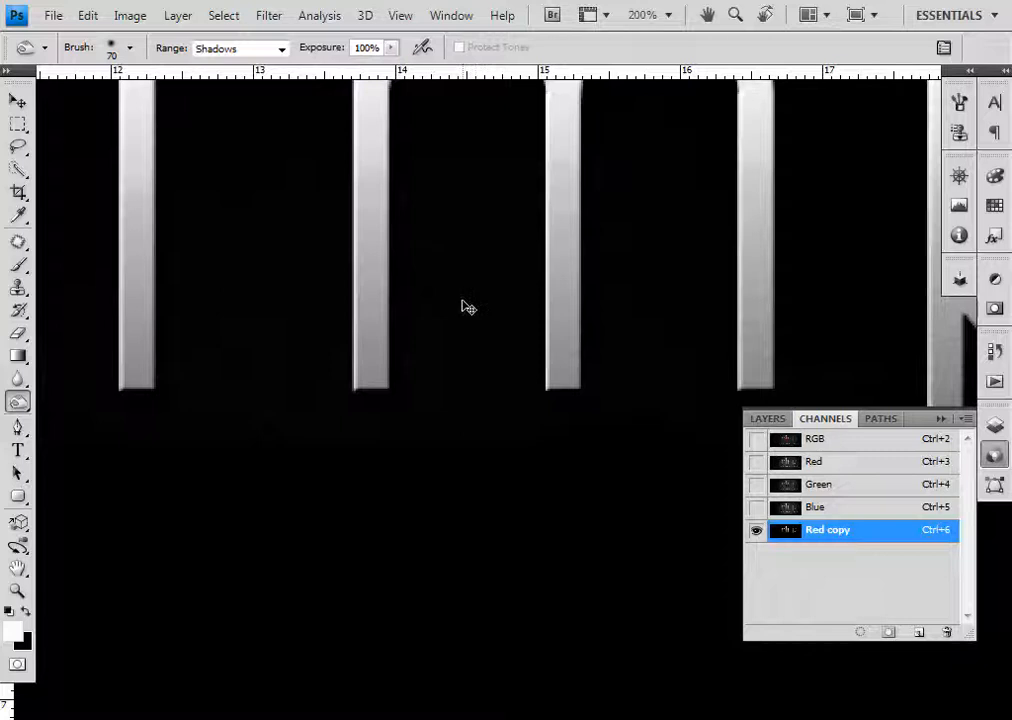
{"action": "key", "text": "ctrl+minus"}
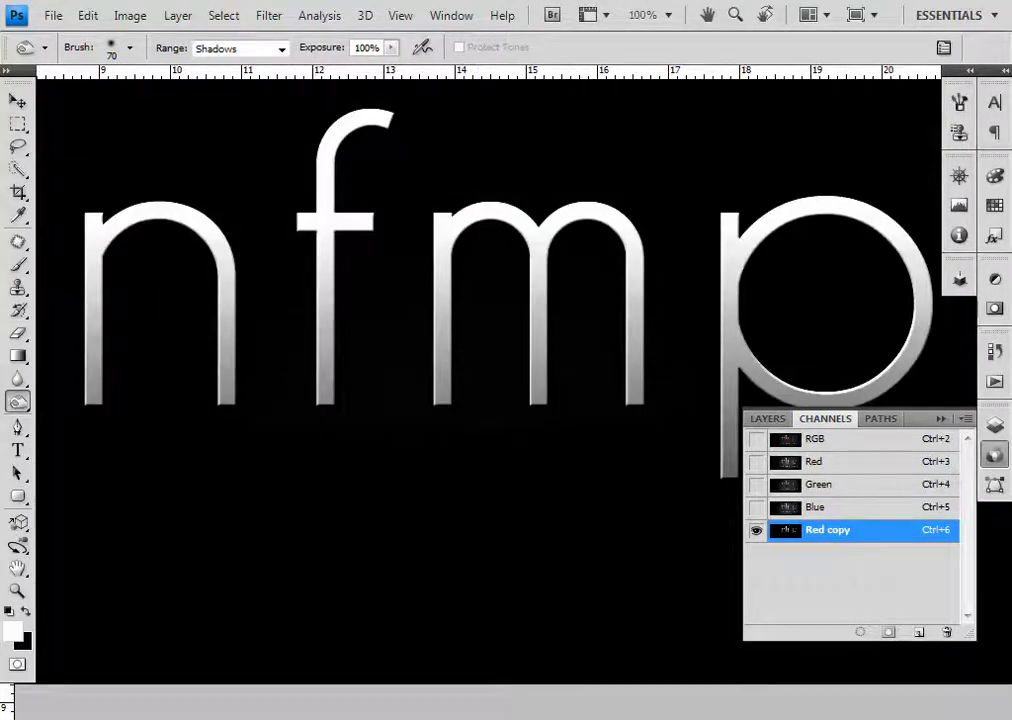
{"action": "key", "text": "ctrl+plus"}
{"action": "left_click_drag", "start_coordinate": [321, 544], "coordinate": [234, 716]}
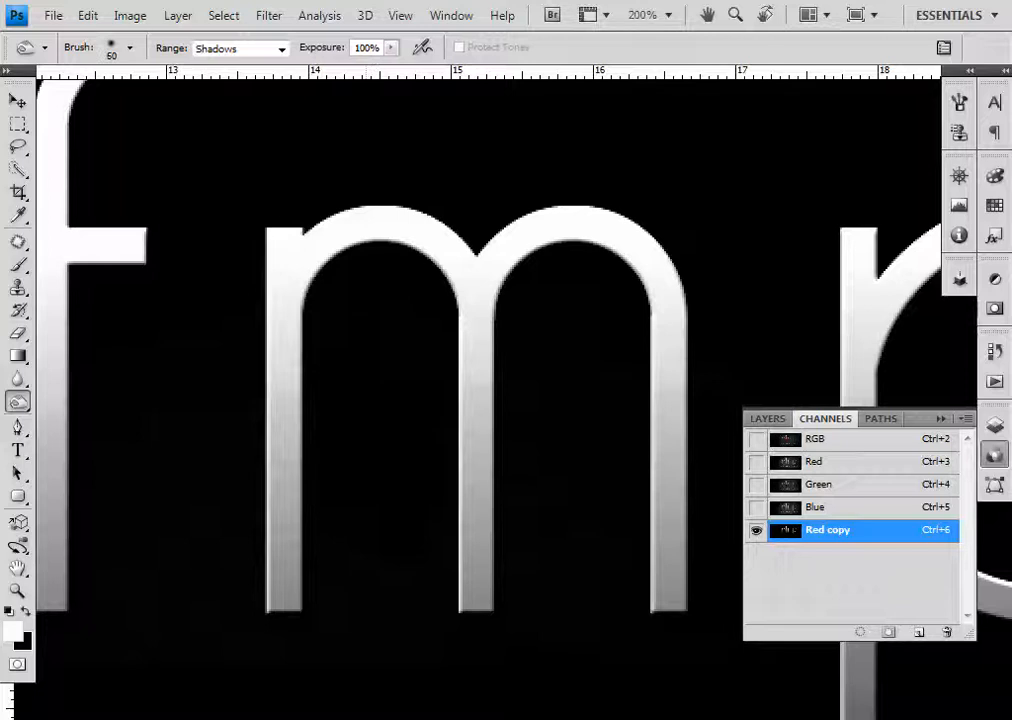
{"action": "left_click_drag", "start_coordinate": [450, 683], "coordinate": [418, 518]}
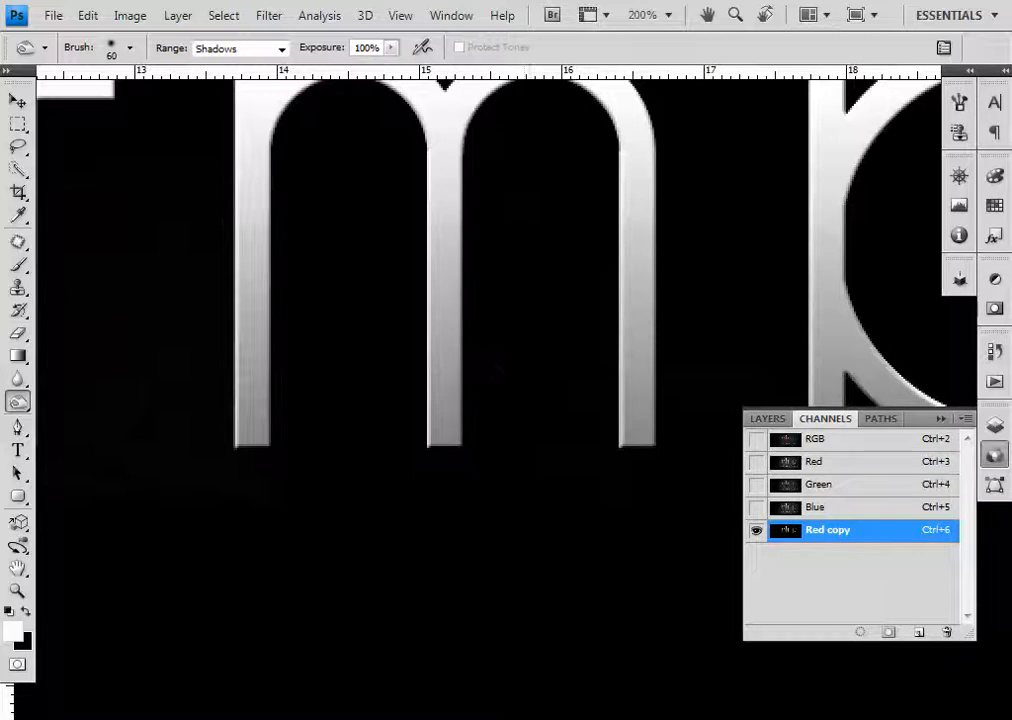
- Burn the leftover gray between the letters m and p and around the p's stem and bowl to black
{"action": "left_click_drag", "start_coordinate": [545, 468], "coordinate": [408, 366]}
{"action": "left_click_drag", "start_coordinate": [530, 420], "coordinate": [393, 528]}
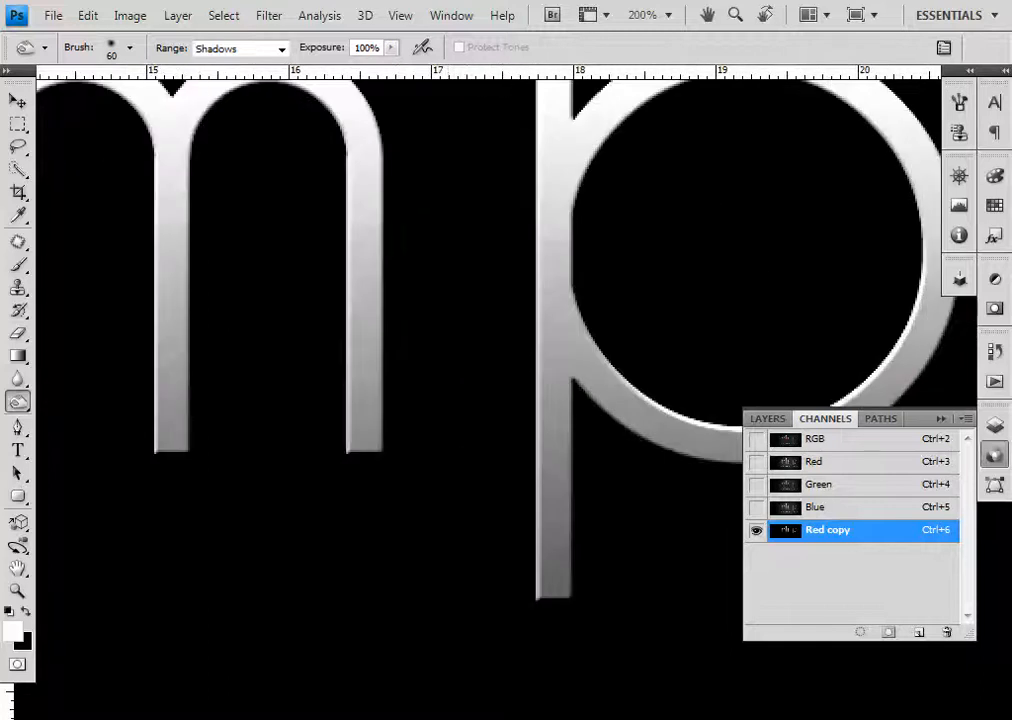
{"action": "left_click_drag", "start_coordinate": [482, 479], "coordinate": [492, 697]}
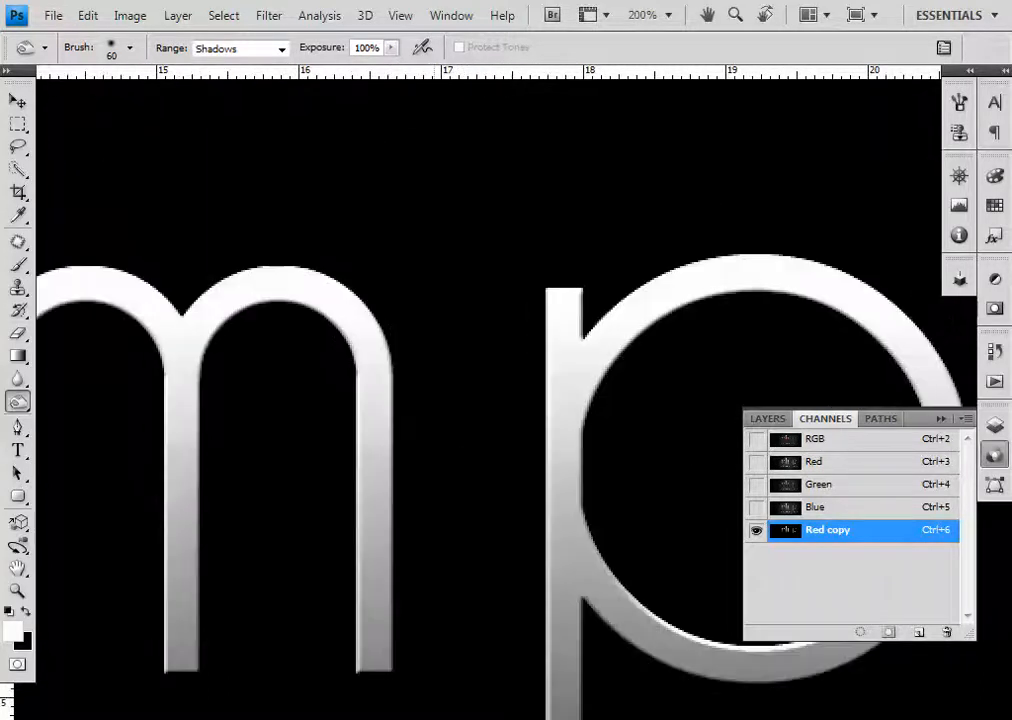
{"action": "left_click_drag", "start_coordinate": [612, 483], "coordinate": [342, 312]}
{"action": "left_click_drag", "start_coordinate": [490, 372], "coordinate": [400, 201]}
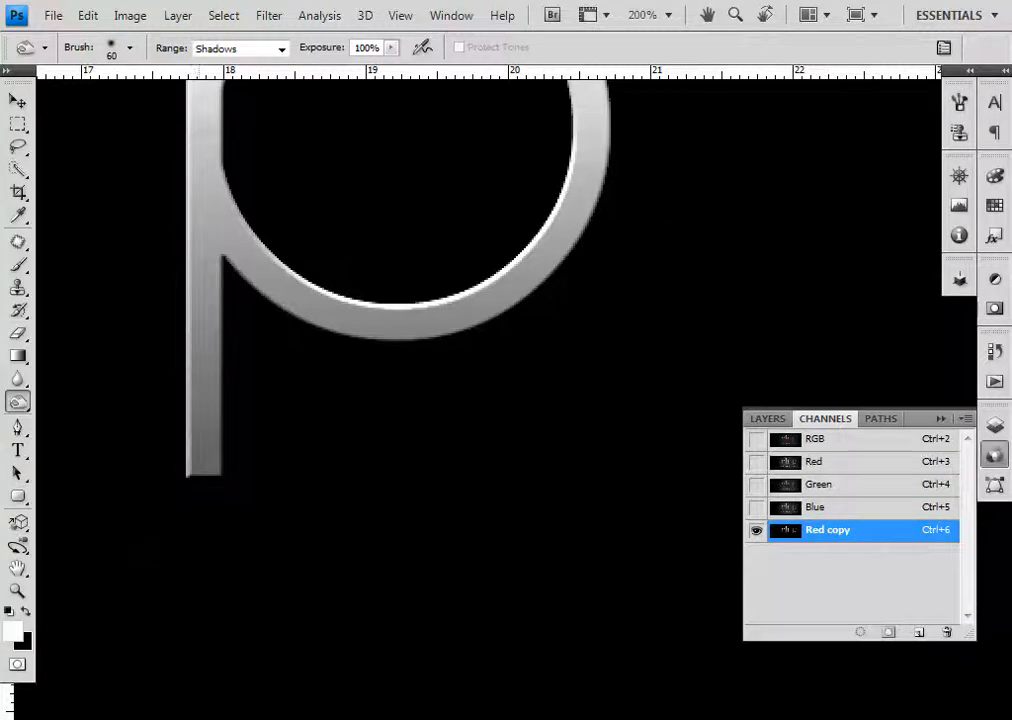
{"action": "left_click_drag", "start_coordinate": [408, 152], "coordinate": [393, 427]}
{"action": "left_click_drag", "start_coordinate": [186, 385], "coordinate": [549, 366]}
{"action": "left_click_drag", "start_coordinate": [382, 384], "coordinate": [564, 363]}
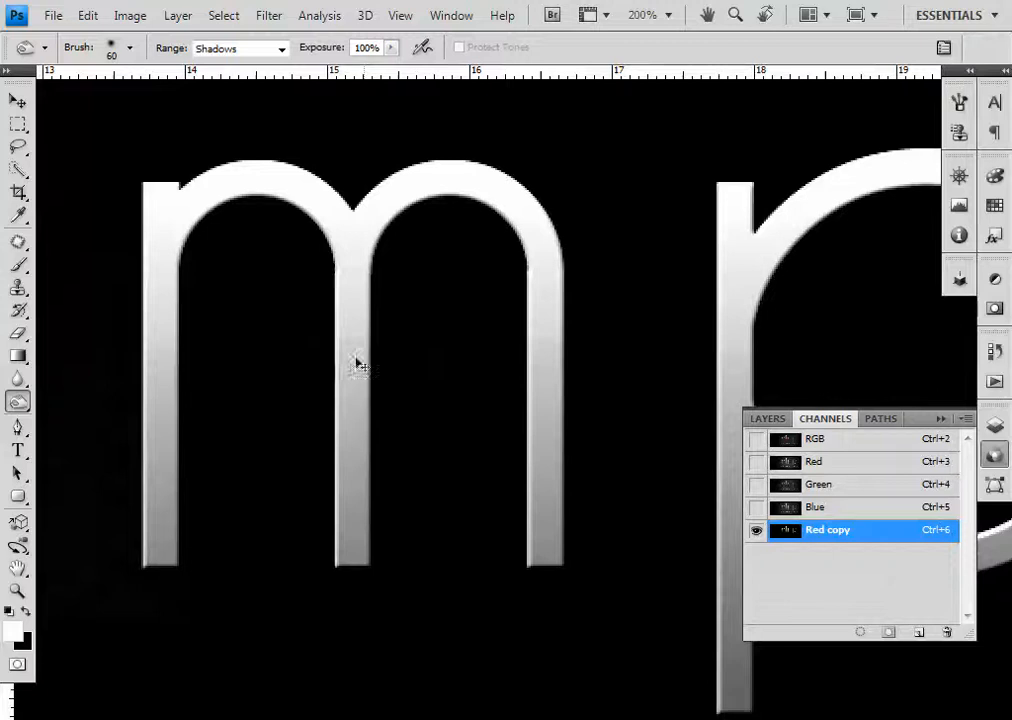
- Burn the remaining gray haze between the stems of the letters f and m to black
{"action": "key", "text": "ctrl+minus"}
{"action": "left_click_drag", "start_coordinate": [247, 527], "coordinate": [322, 453]}
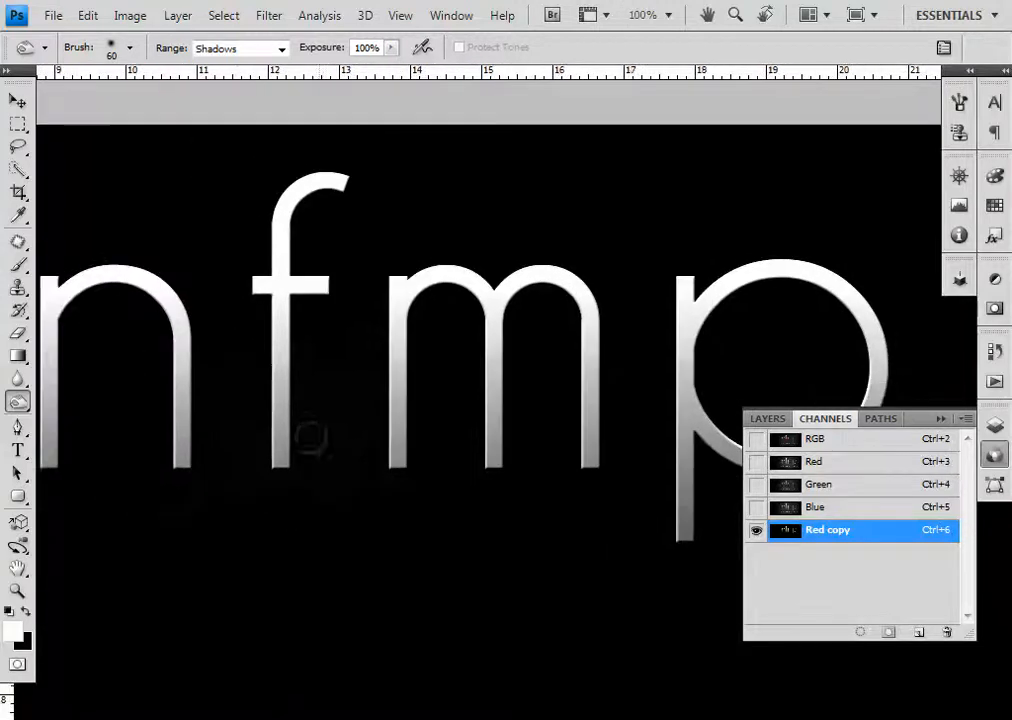
{"action": "key", "text": "ctrl+plus"}
{"action": "key", "text": "ctrl+plus"}
{"action": "left_click_drag", "start_coordinate": [458, 449], "coordinate": [702, 410]}
{"action": "left_click_drag", "start_coordinate": [314, 329], "coordinate": [456, 449]}
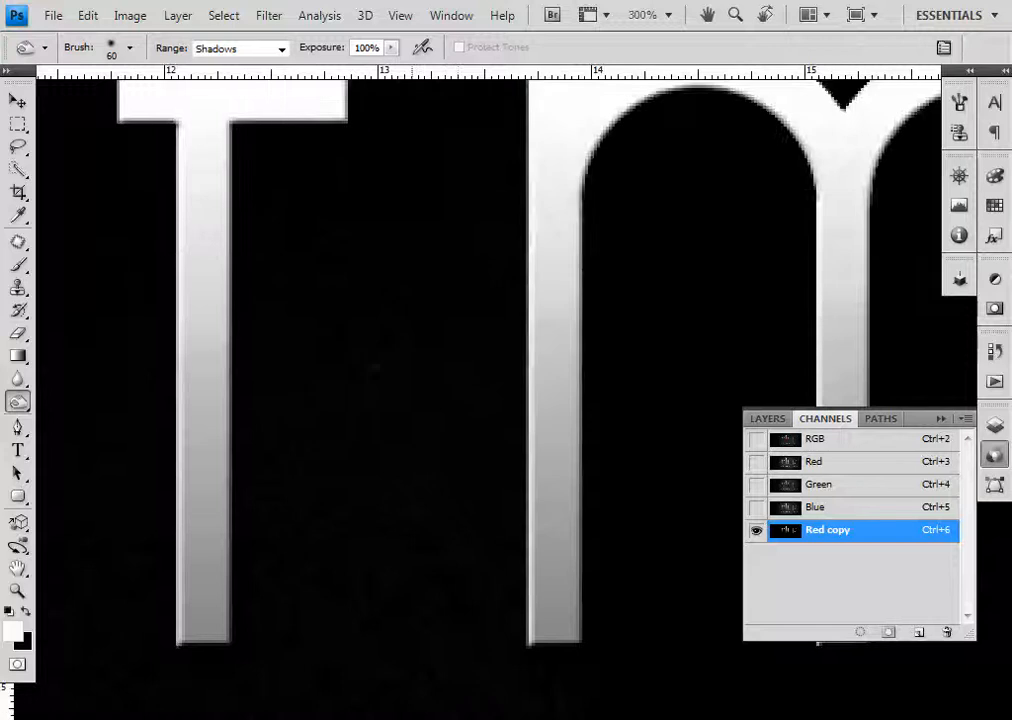
{"action": "key", "text": "ctrl+minus"}
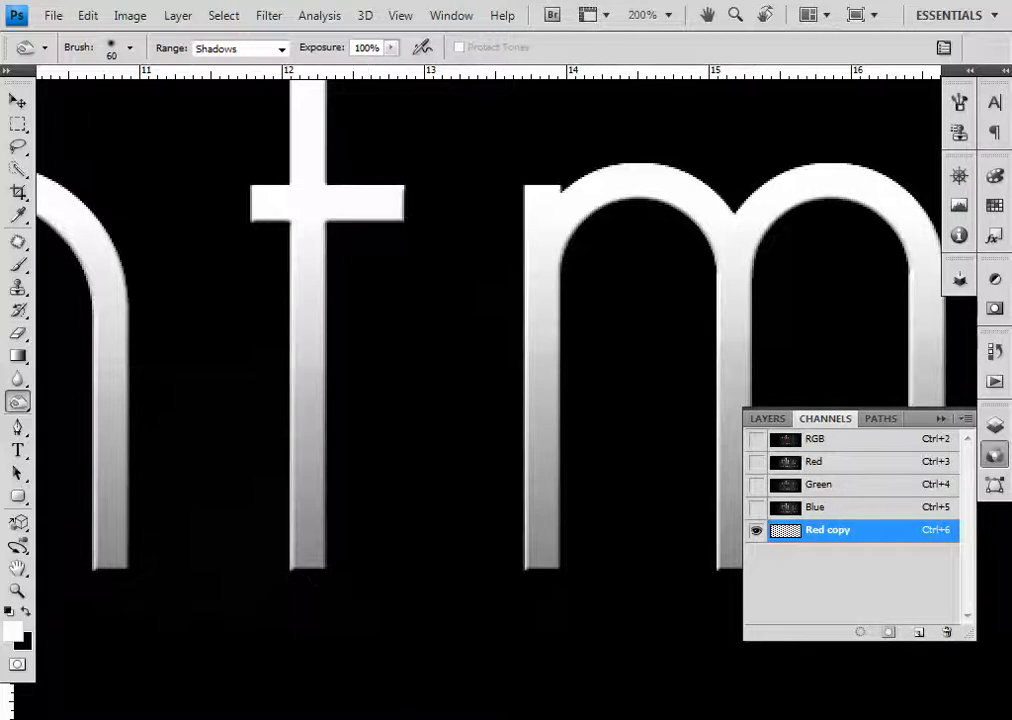
- Burn the background around the letters n and f to black, reducing the brush to 40 px for the tighter areas
{"action": "left_click_drag", "start_coordinate": [248, 481], "coordinate": [387, 446]}
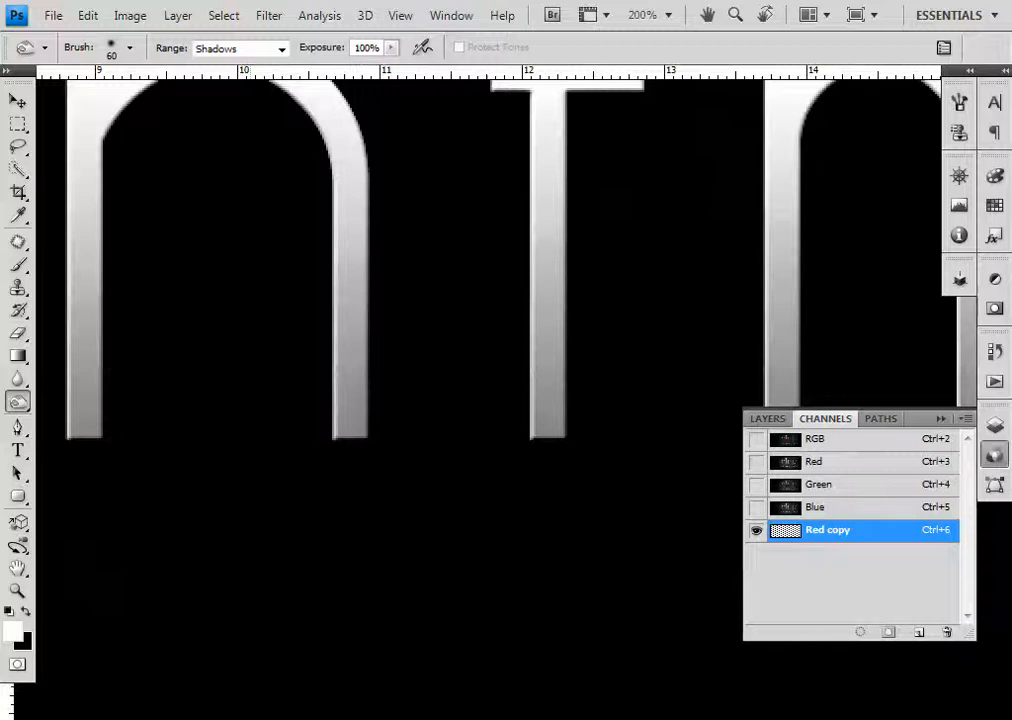
{"action": "left_click_drag", "start_coordinate": [234, 419], "coordinate": [298, 547]}
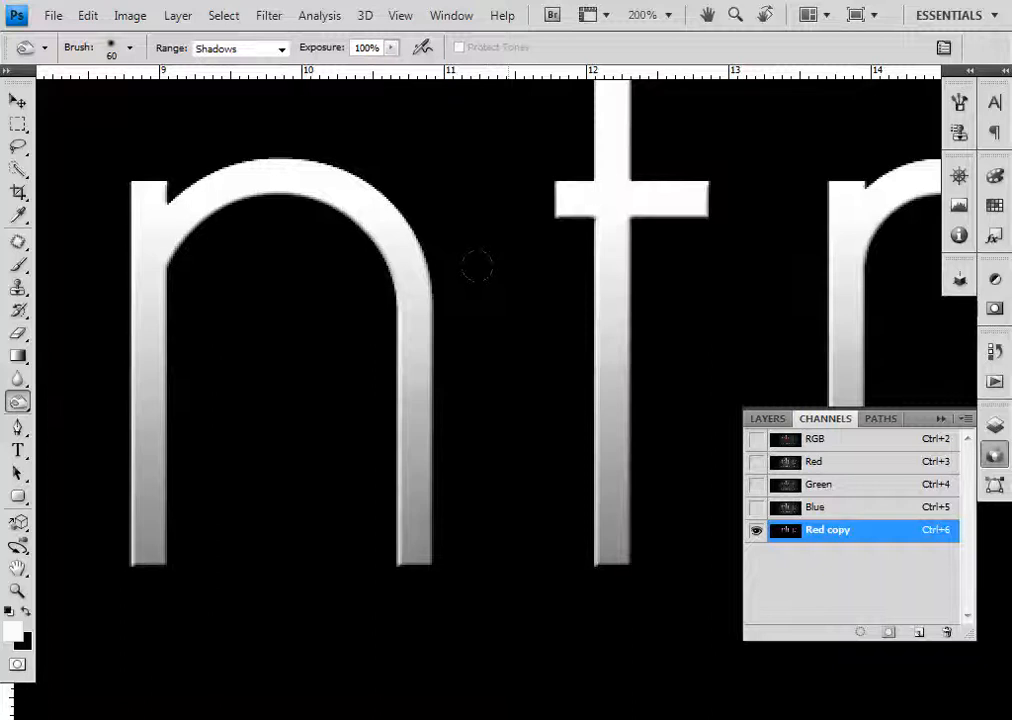
{"action": "left_click_drag", "start_coordinate": [621, 544], "coordinate": [454, 447]}
{"action": "left_click_drag", "start_coordinate": [540, 312], "coordinate": [428, 512]}
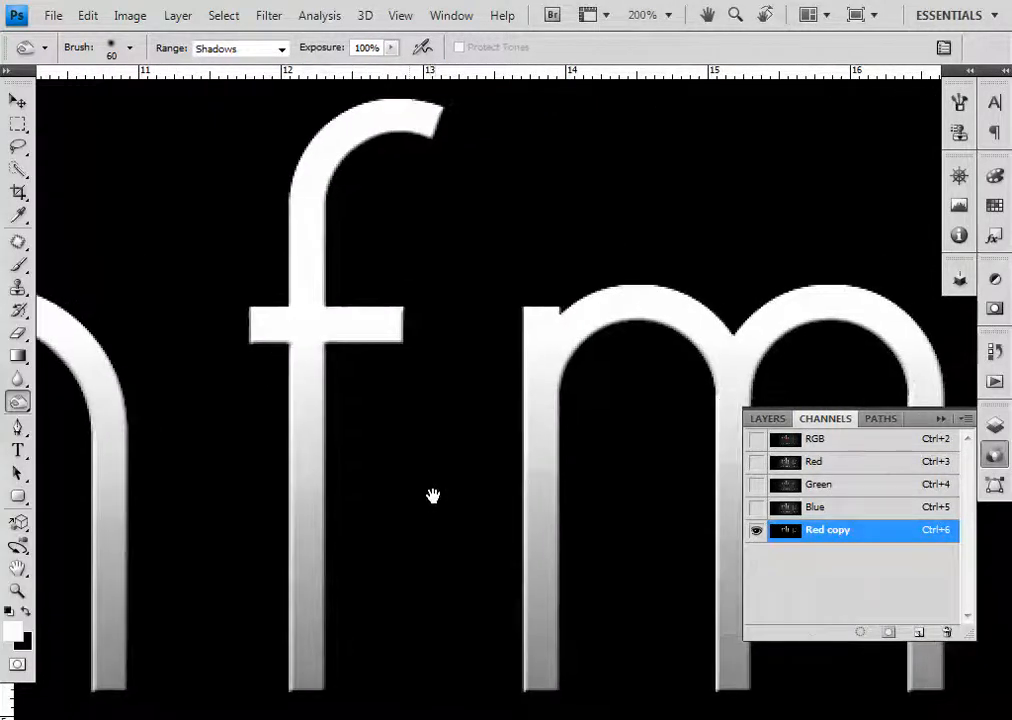
{"action": "key", "text": "bracketleft"}
{"action": "key", "text": "bracketleft"}
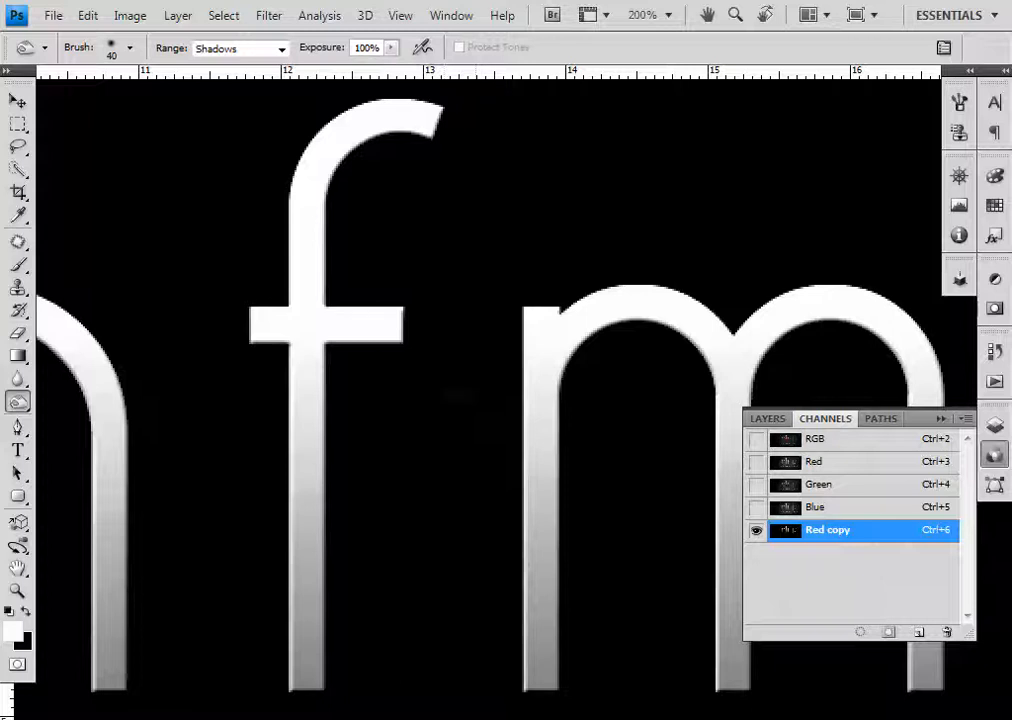
{"action": "left_click_drag", "start_coordinate": [335, 535], "coordinate": [410, 440]}
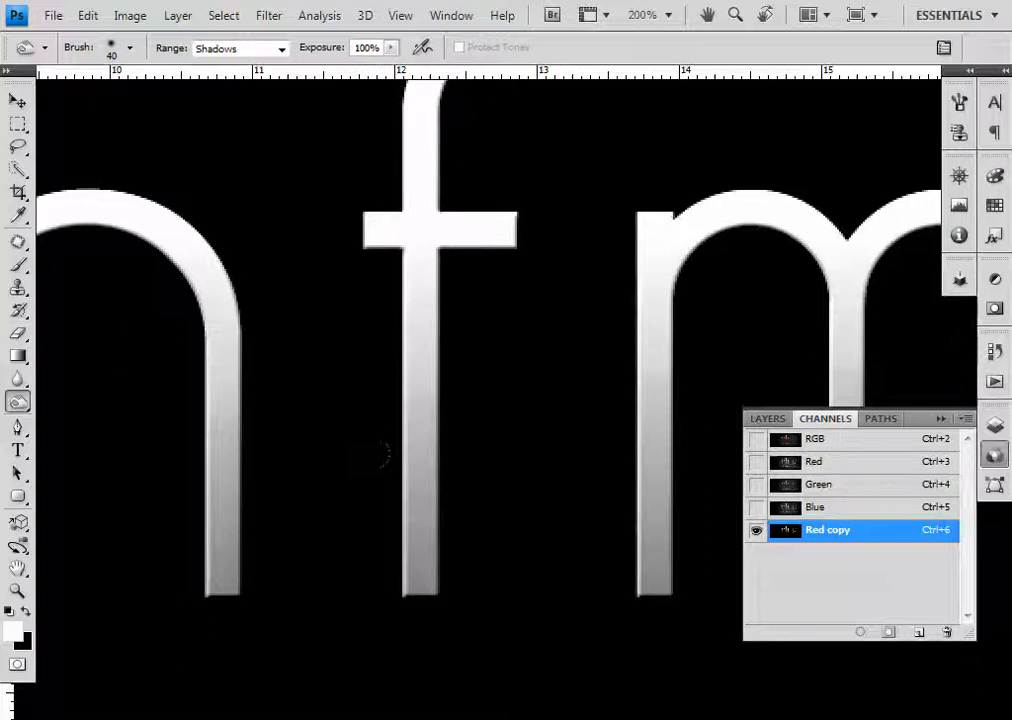
- Whiten the gray stem and crossbar of the letter f with the Dodge tool, Highlights range, at 100% exposure
{"action": "key", "text": "shift+o"}
{"action": "key", "text": "shift+o"}
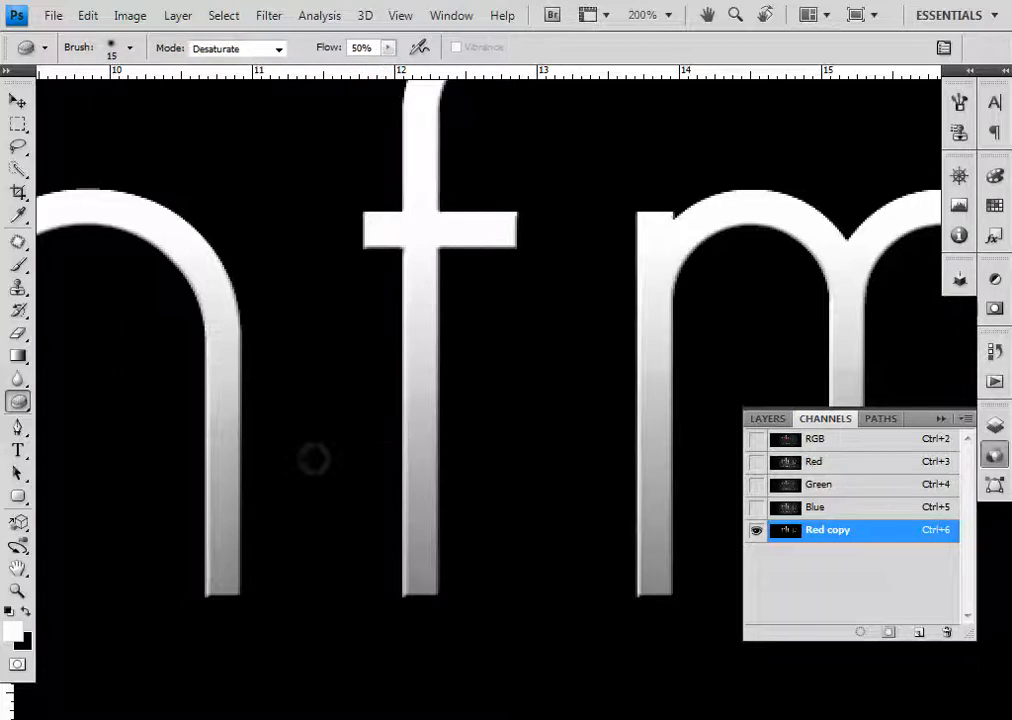
{"action": "left_click_drag", "start_coordinate": [20, 402], "coordinate": [75, 400]}
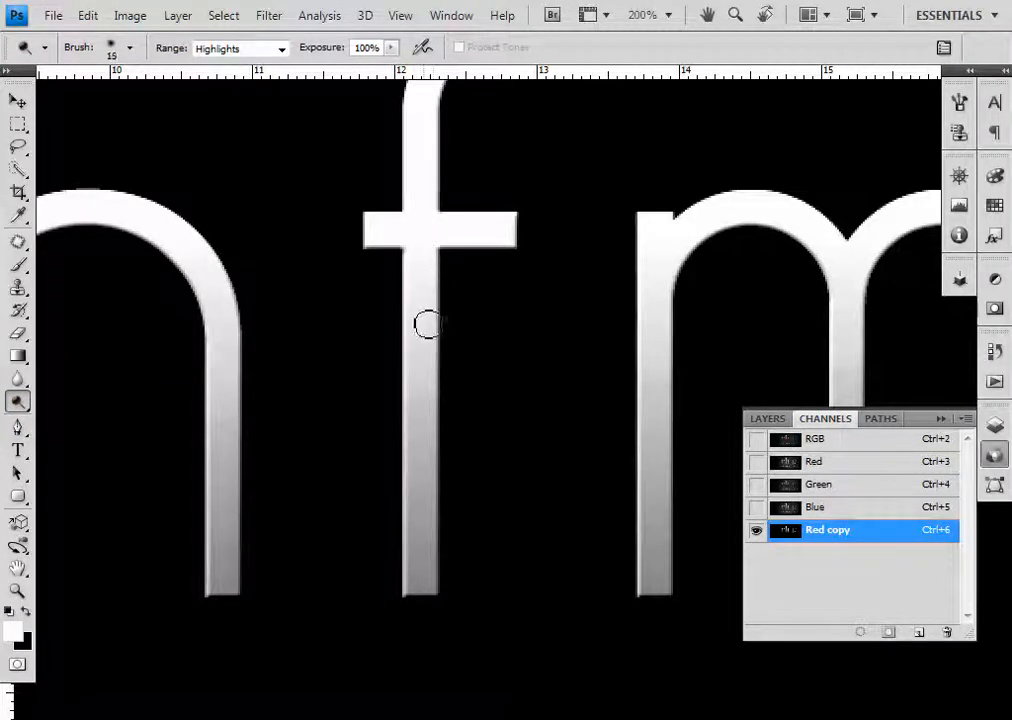
{"action": "mouse_move", "coordinate": [418, 276]}
{"action": "left_mouse_down"}
{"action": "mouse_move", "coordinate": [417, 382]}
{"action": "mouse_move", "coordinate": [416, 260]}
{"action": "mouse_move", "coordinate": [429, 350]}
{"action": "mouse_move", "coordinate": [424, 406]}
{"action": "mouse_move", "coordinate": [421, 366]}
{"action": "mouse_move", "coordinate": [419, 377]}
{"action": "mouse_move", "coordinate": [414, 586]}
{"action": "mouse_move", "coordinate": [422, 532]}
{"action": "mouse_move", "coordinate": [430, 594]}
{"action": "mouse_move", "coordinate": [417, 248]}
{"action": "mouse_move", "coordinate": [384, 235]}
{"action": "mouse_move", "coordinate": [488, 220]}
{"action": "mouse_move", "coordinate": [505, 234]}
{"action": "mouse_move", "coordinate": [455, 238]}
{"action": "mouse_move", "coordinate": [423, 356]}
{"action": "left_mouse_up"}
{"action": "key", "text": "bracketleft"}
{"action": "key", "text": "space"}
{"action": "key", "text": "bracketright"}
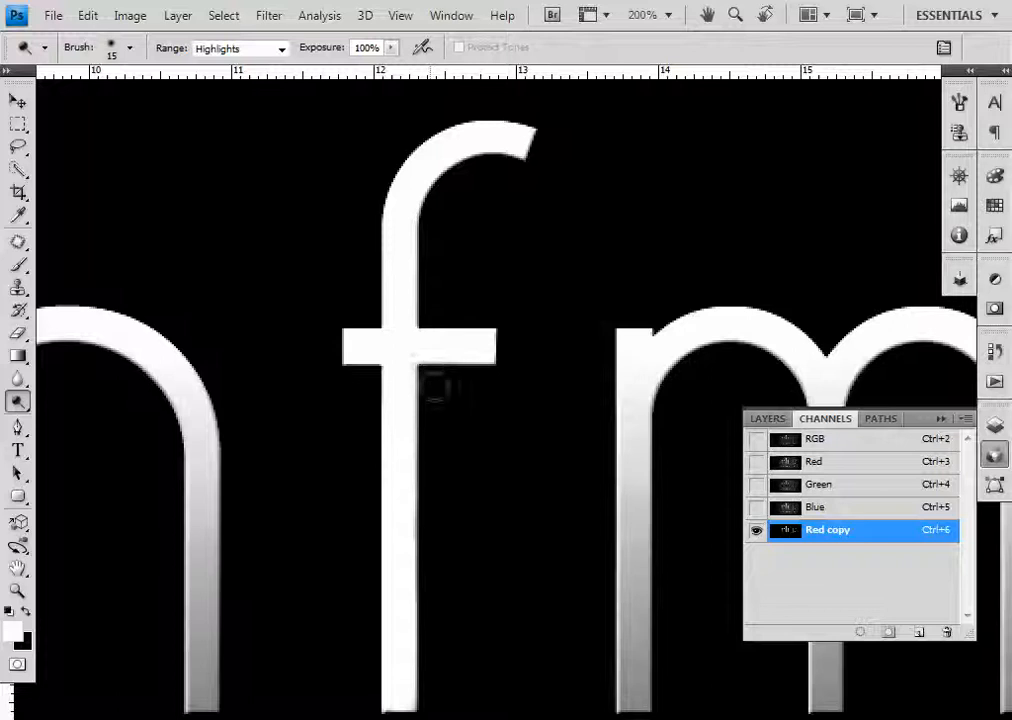
{"action": "mouse_move", "coordinate": [435, 368]}
{"action": "left_mouse_down"}
{"action": "mouse_move", "coordinate": [409, 327]}
{"action": "mouse_move", "coordinate": [396, 221]}
{"action": "mouse_move", "coordinate": [467, 124]}
{"action": "mouse_move", "coordinate": [447, 143]}
{"action": "mouse_move", "coordinate": [497, 136]}
{"action": "left_mouse_up"}
{"action": "left_click_drag", "start_coordinate": [484, 434], "coordinate": [468, 291]}
{"action": "left_click_drag", "start_coordinate": [390, 506], "coordinate": [436, 356]}
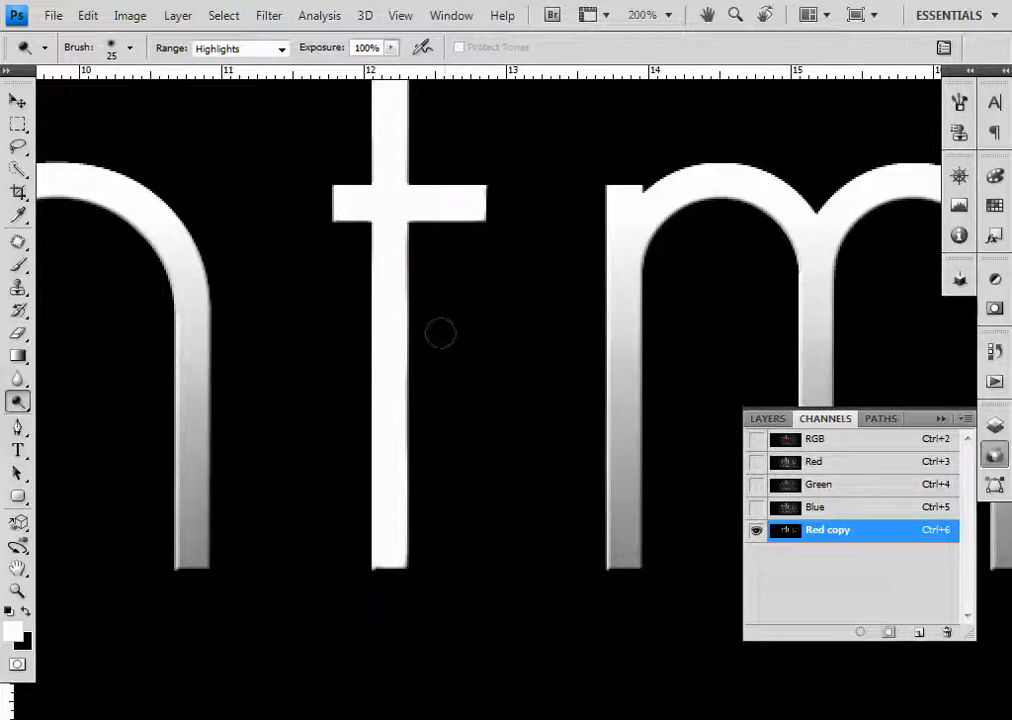
- Try painting the m's first stem white with a soft 15 px brush, and undo the stroke
{"action": "key", "text": "b"}
{"action": "key", "text": "bracketright"}
{"action": "left_click_drag", "start_coordinate": [521, 429], "coordinate": [440, 363]}
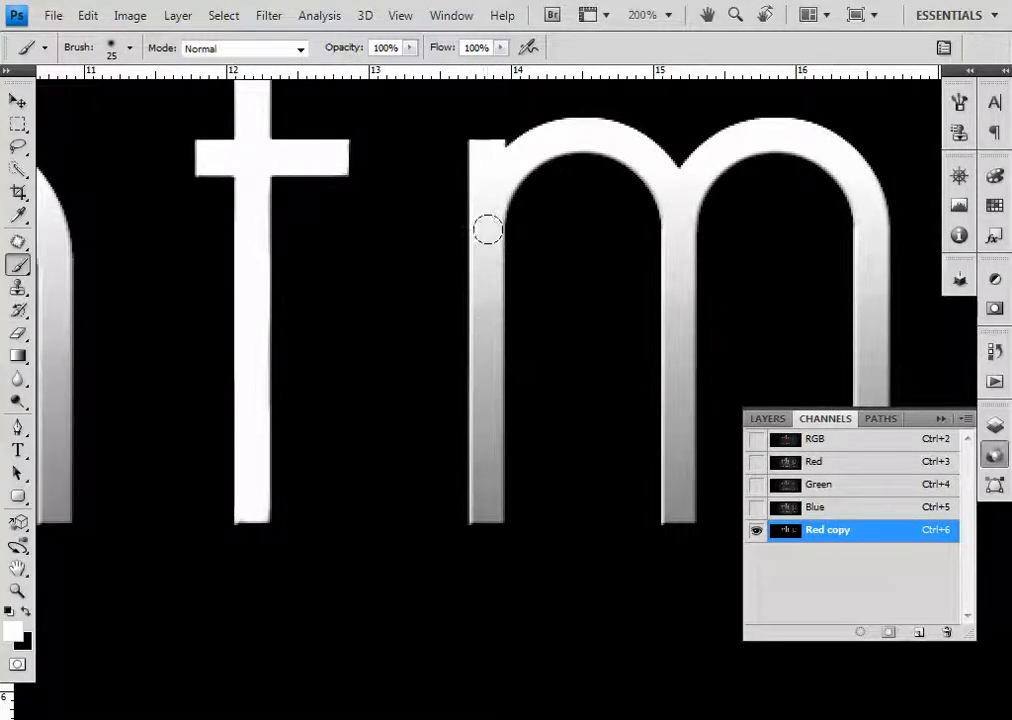
{"action": "key", "text": "bracketleft"}
{"action": "key", "text": "bracketleft"}
{"action": "mouse_move", "coordinate": [486, 268]}
{"action": "left_mouse_down"}
{"action": "mouse_move", "coordinate": [490, 361]}
{"action": "mouse_move", "coordinate": [499, 323]}
{"action": "left_mouse_up"}
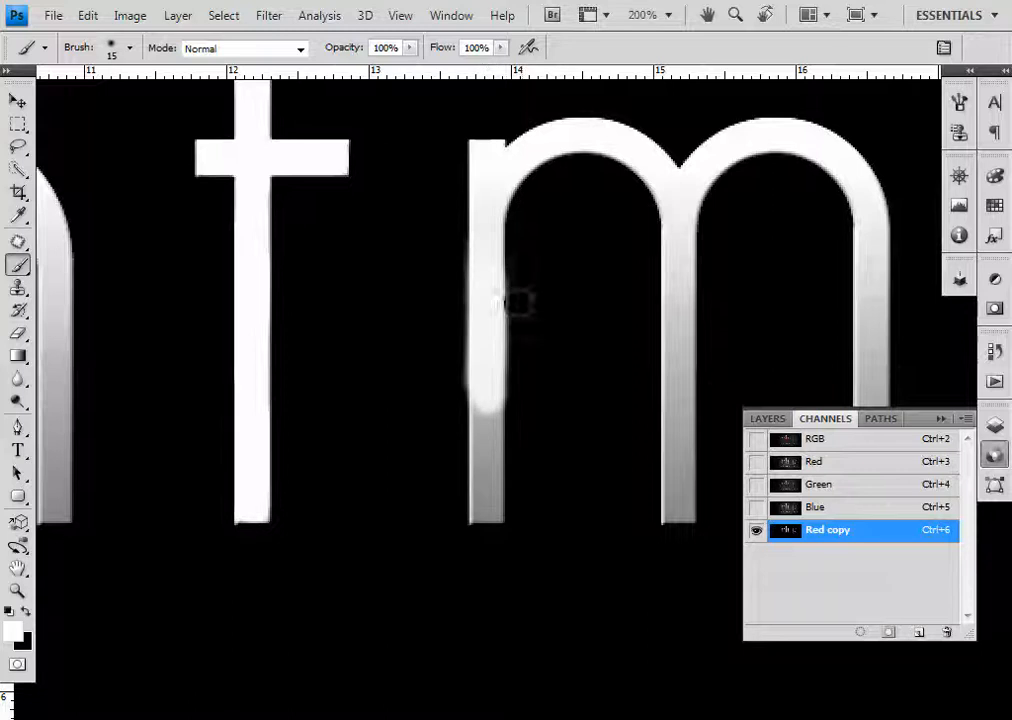
{"action": "key", "text": "ctrl+z"}
- Try painting the m's first stem with a hard 19 px brush at 100% hardness, and undo the stroke
{"action": "right_click", "coordinate": [489, 319]}
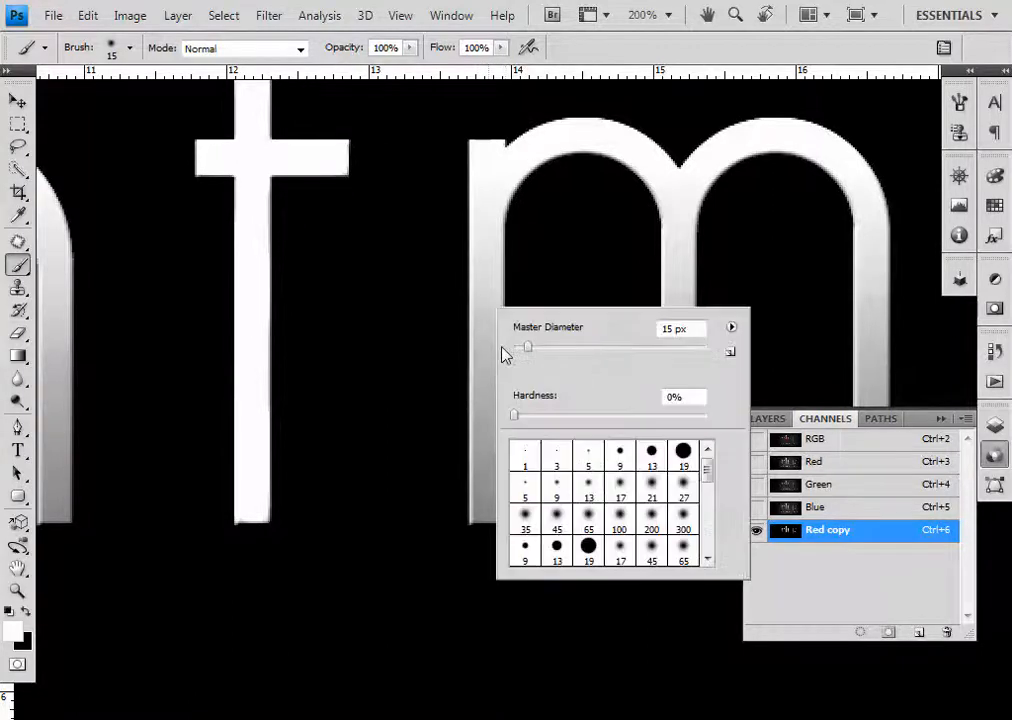
{"action": "left_click", "coordinate": [683, 453]}
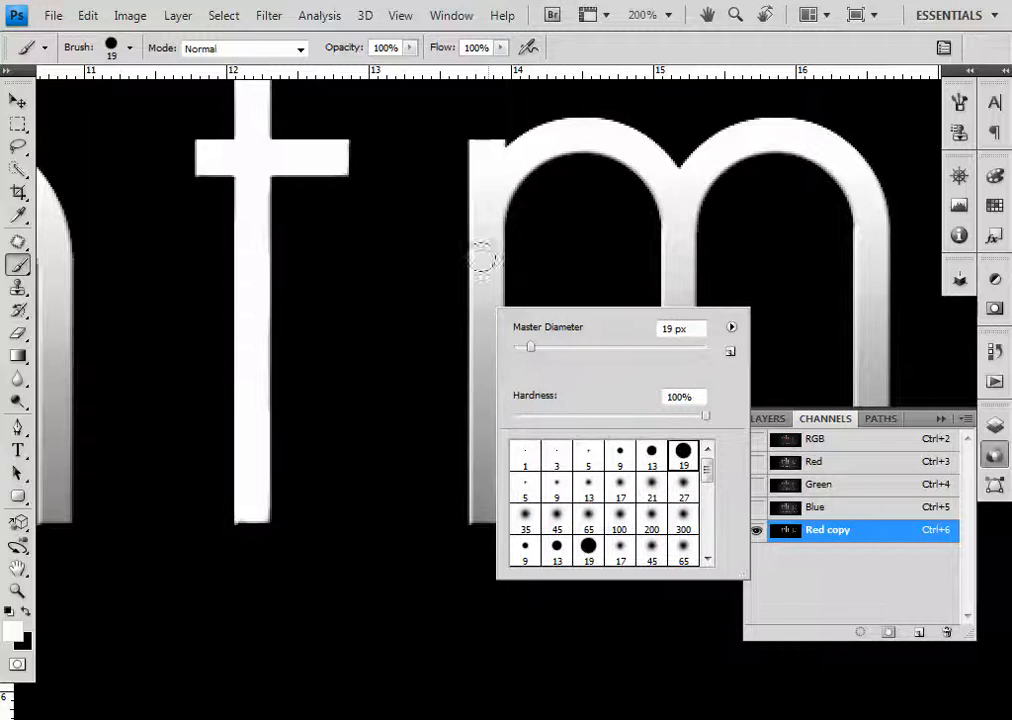
{"action": "mouse_move", "coordinate": [485, 254]}
{"action": "left_mouse_down"}
{"action": "mouse_move", "coordinate": [481, 472]}
{"action": "mouse_move", "coordinate": [471, 512]}
{"action": "mouse_move", "coordinate": [477, 224]}
{"action": "left_mouse_up"}
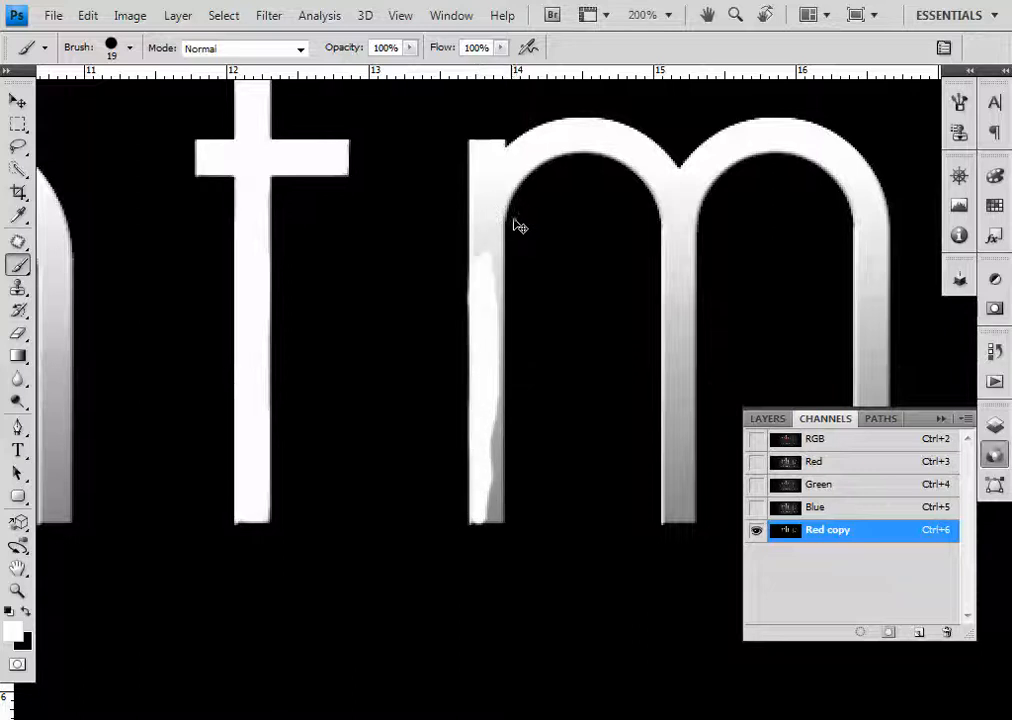
{"action": "key", "text": "ctrl+z"}
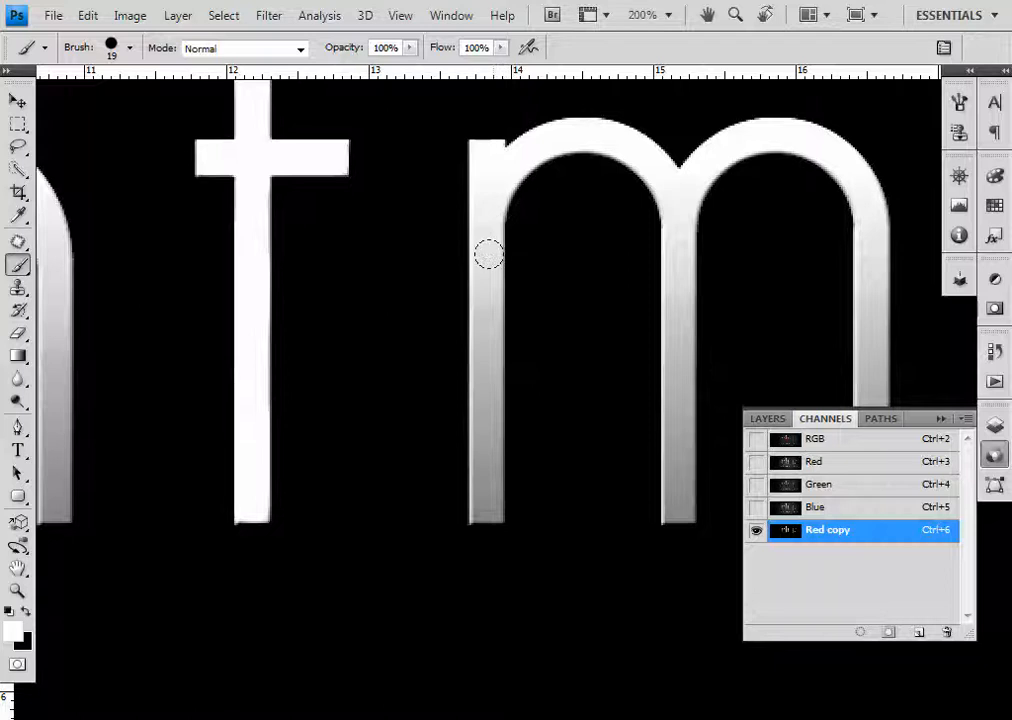
- Dodge the remaining gray edges at the foot of the f's stem with a 9 px brush at 300% zoom
{"action": "key", "text": "ctrl+plus"}
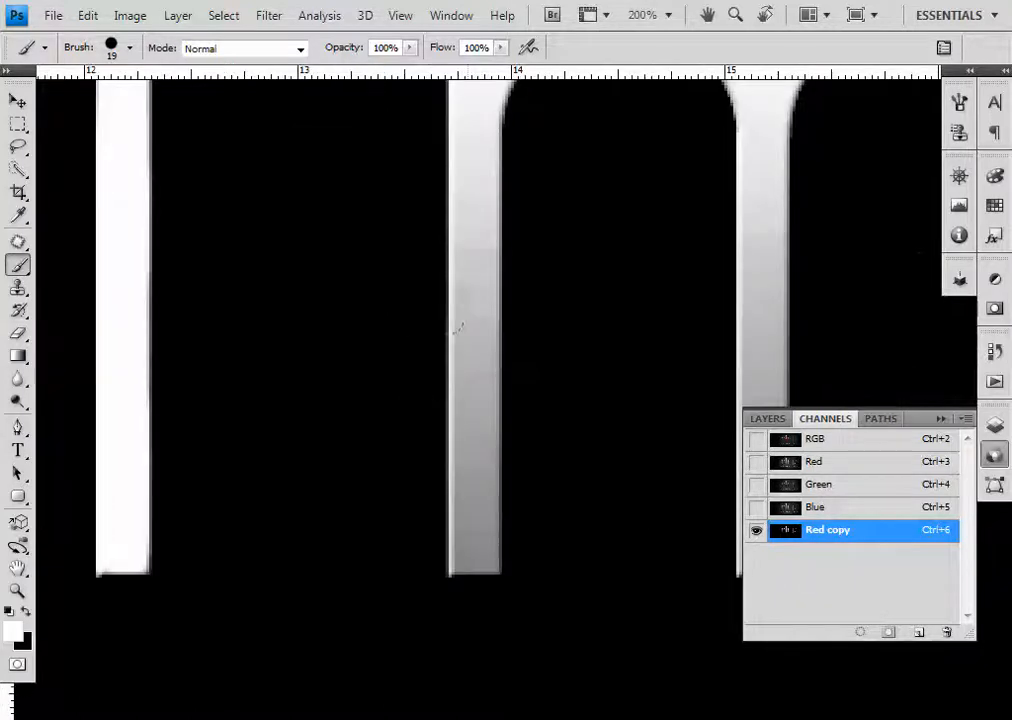
{"action": "left_click_drag", "start_coordinate": [298, 522], "coordinate": [356, 527]}
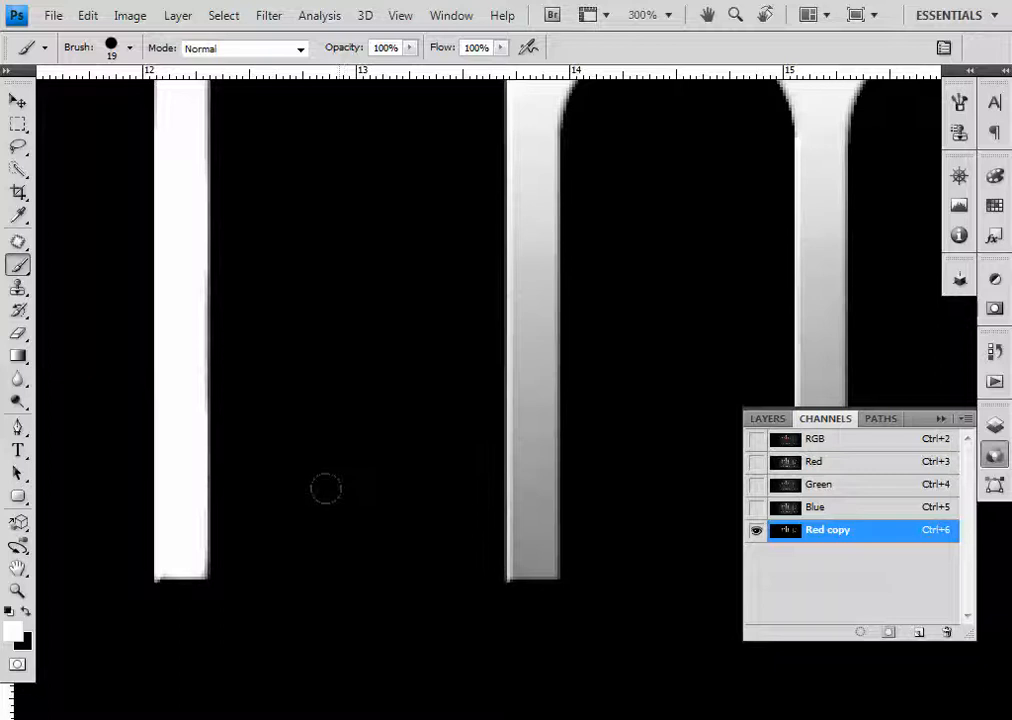
{"action": "key", "text": "o"}
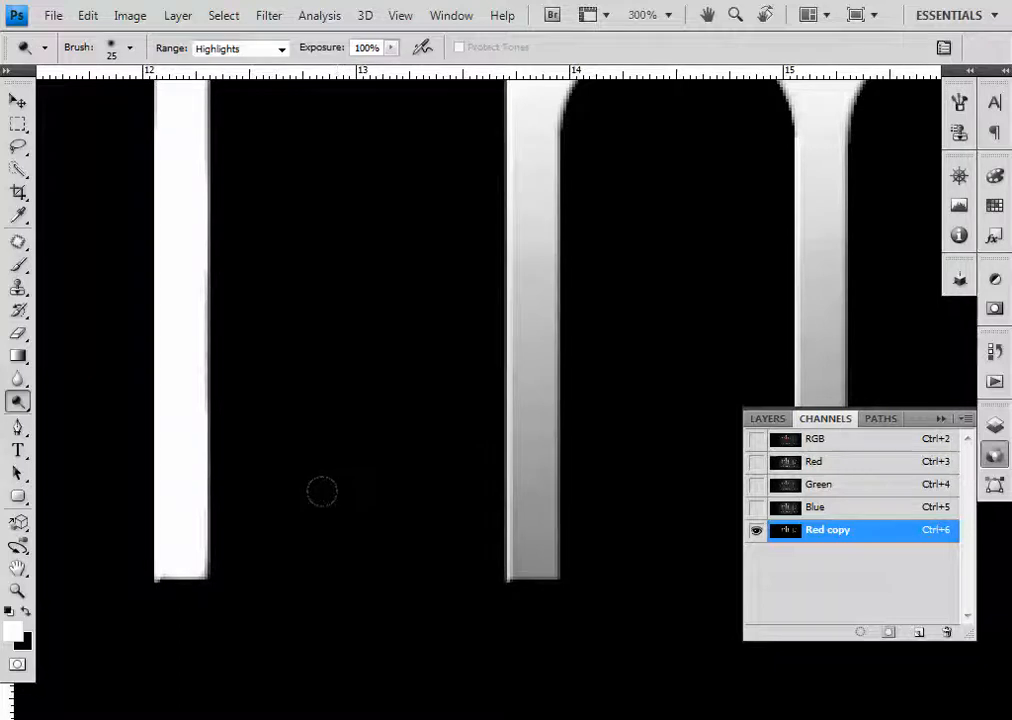
{"action": "key", "text": "bracketleft"}
{"action": "key", "text": "bracketleft"}
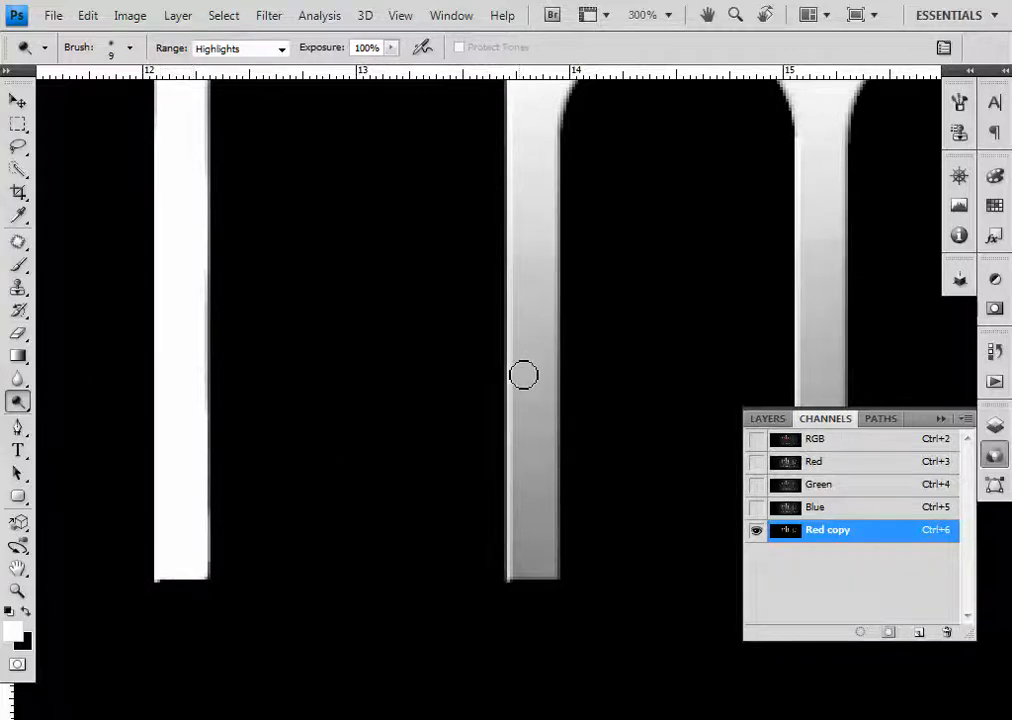
- Dodge the first stem of the letter m to white with a 30 px brush at 200% zoom
{"action": "scroll", "coordinate": [522, 372], "scroll_direction": "down", "scroll_amount": 1}
{"action": "left_click_drag", "start_coordinate": [481, 397], "coordinate": [396, 417]}
{"action": "key", "text": "bracketright"}
{"action": "key", "text": "bracketright"}
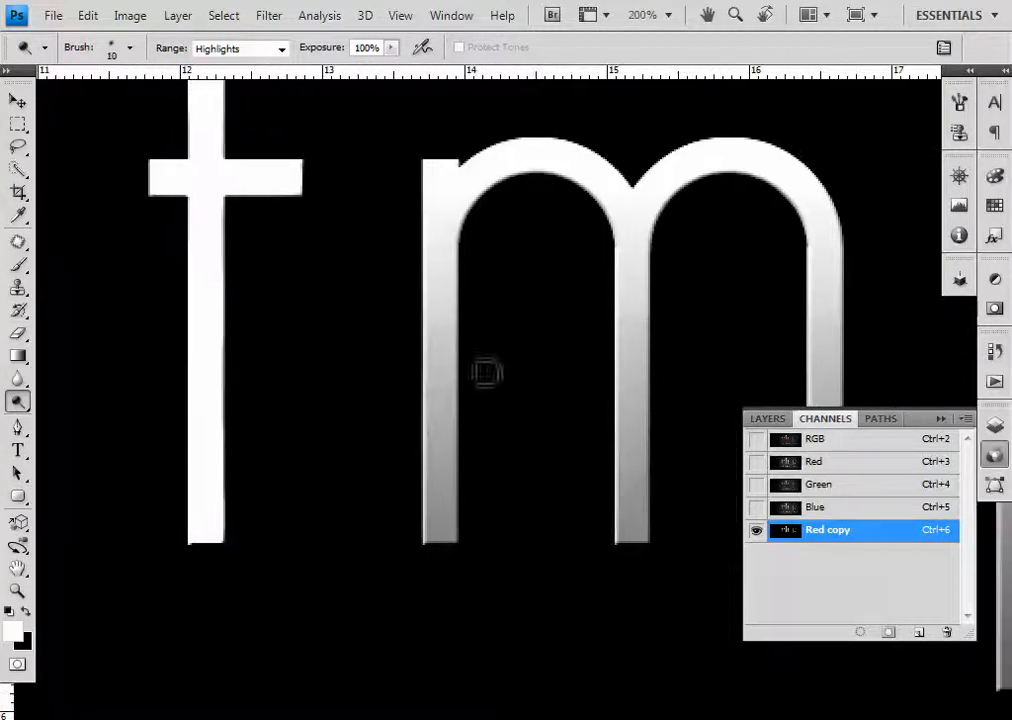
{"action": "key", "text": "bracketright"}
{"action": "left_click_drag", "start_coordinate": [438, 226], "coordinate": [434, 564]}
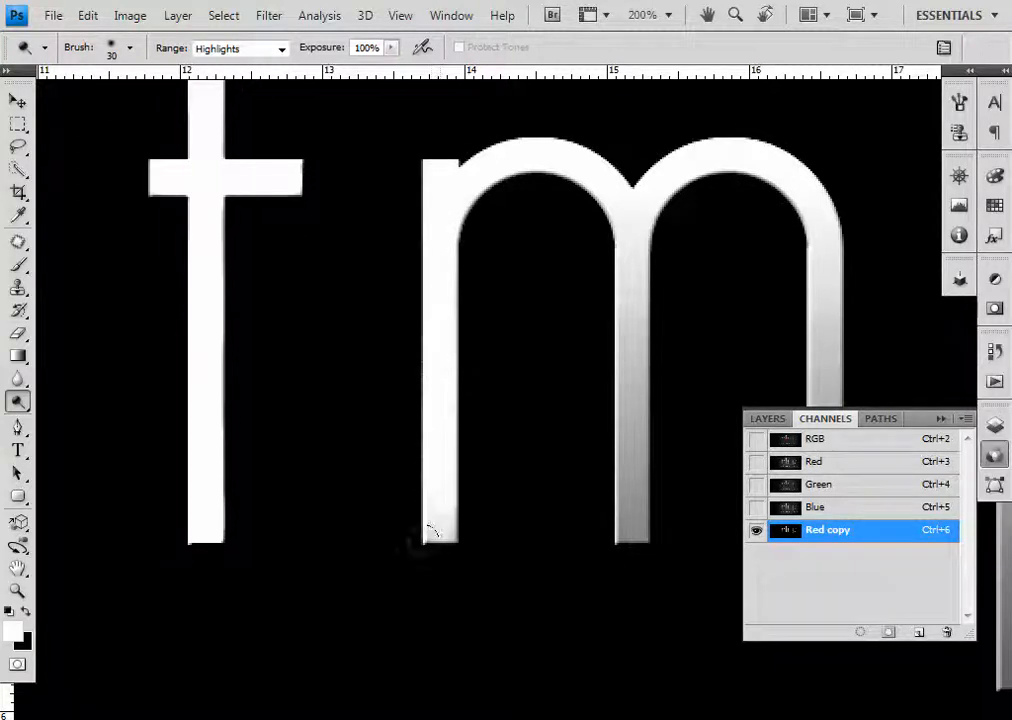
- Dodge the middle and last stems of the letter m to white
{"action": "left_click_drag", "start_coordinate": [630, 200], "coordinate": [621, 361]}
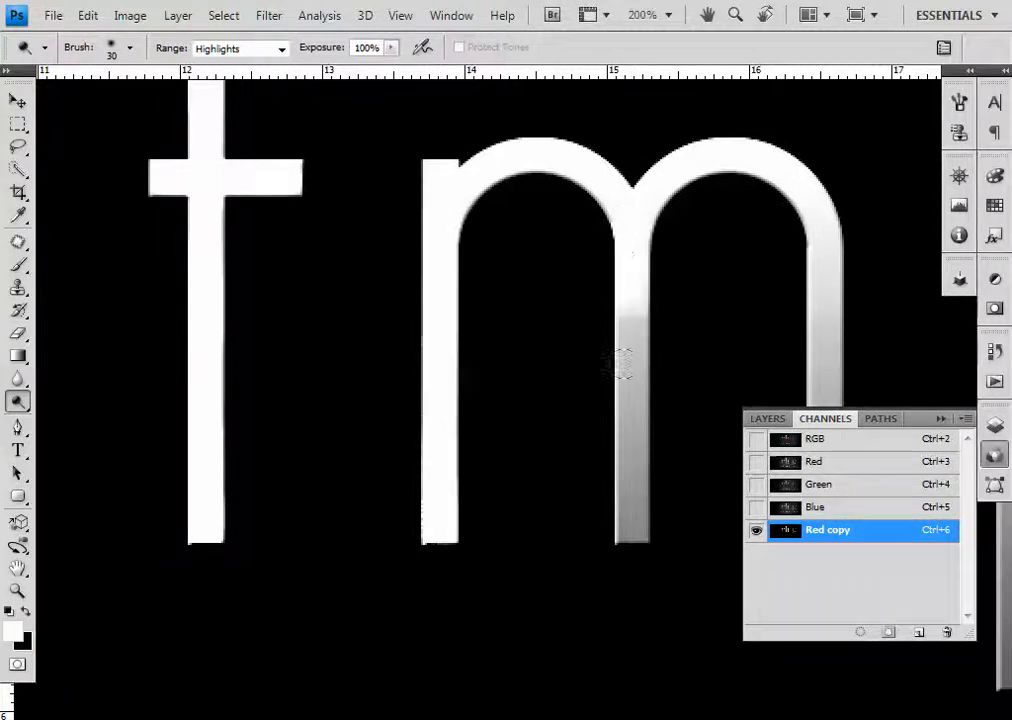
{"action": "left_click_drag", "start_coordinate": [599, 176], "coordinate": [625, 521]}
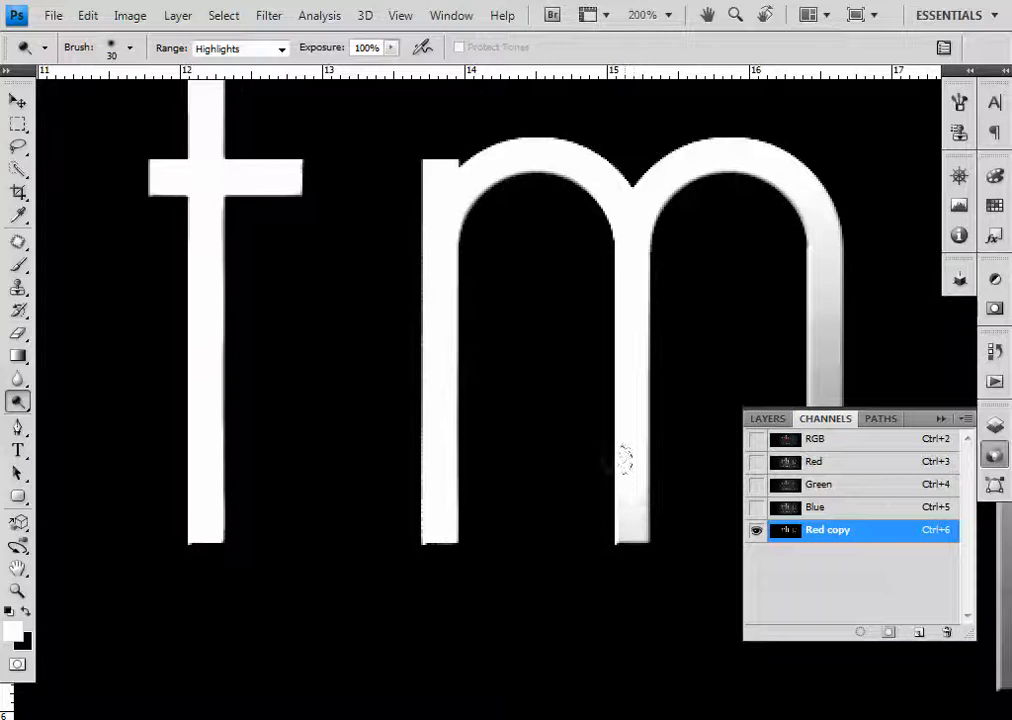
{"action": "left_click_drag", "start_coordinate": [630, 292], "coordinate": [448, 331]}
{"action": "mouse_move", "coordinate": [599, 221]}
{"action": "left_mouse_down"}
{"action": "mouse_move", "coordinate": [621, 465]}
{"action": "mouse_move", "coordinate": [633, 343]}
{"action": "mouse_move", "coordinate": [660, 532]}
{"action": "mouse_move", "coordinate": [635, 562]}
{"action": "mouse_move", "coordinate": [628, 549]}
{"action": "mouse_move", "coordinate": [641, 553]}
{"action": "left_mouse_up"}
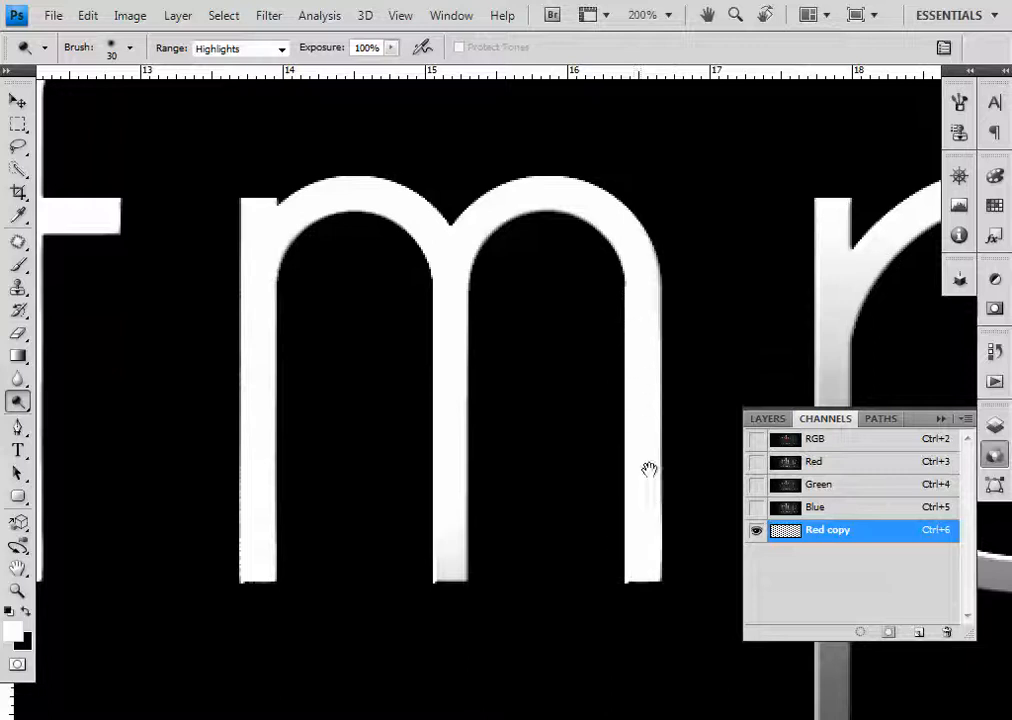
- Dodge the stem and the round bowl of the letter p to white with a 30 px brush
{"action": "left_click_drag", "start_coordinate": [648, 470], "coordinate": [515, 463]}
{"action": "left_click_drag", "start_coordinate": [491, 354], "coordinate": [471, 364]}
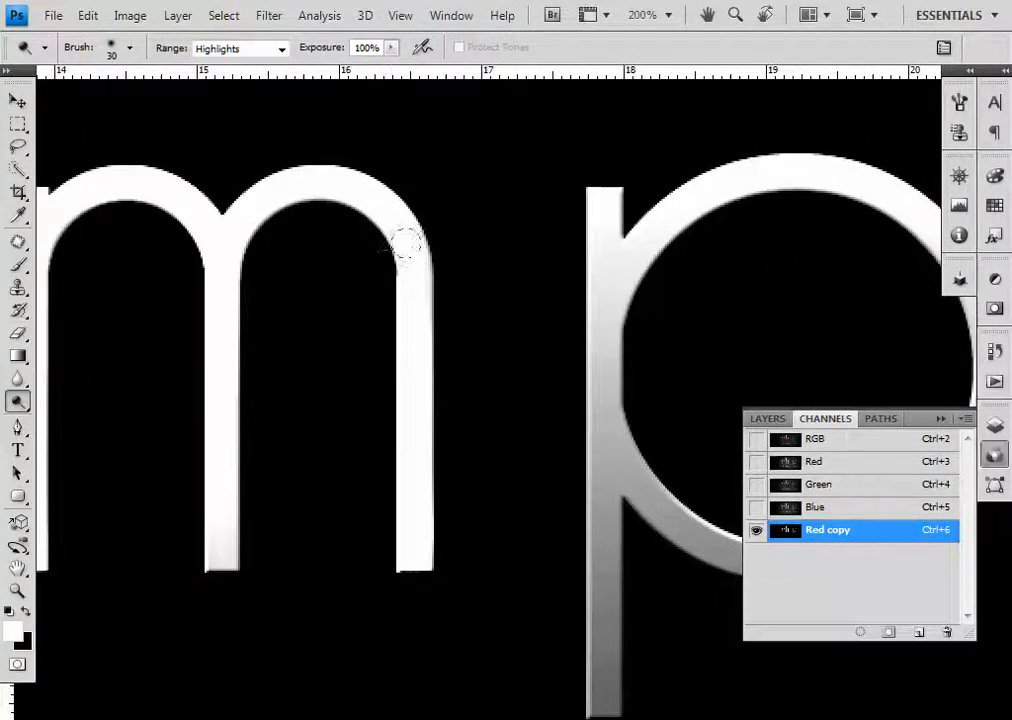
{"action": "left_click_drag", "start_coordinate": [651, 328], "coordinate": [474, 199]}
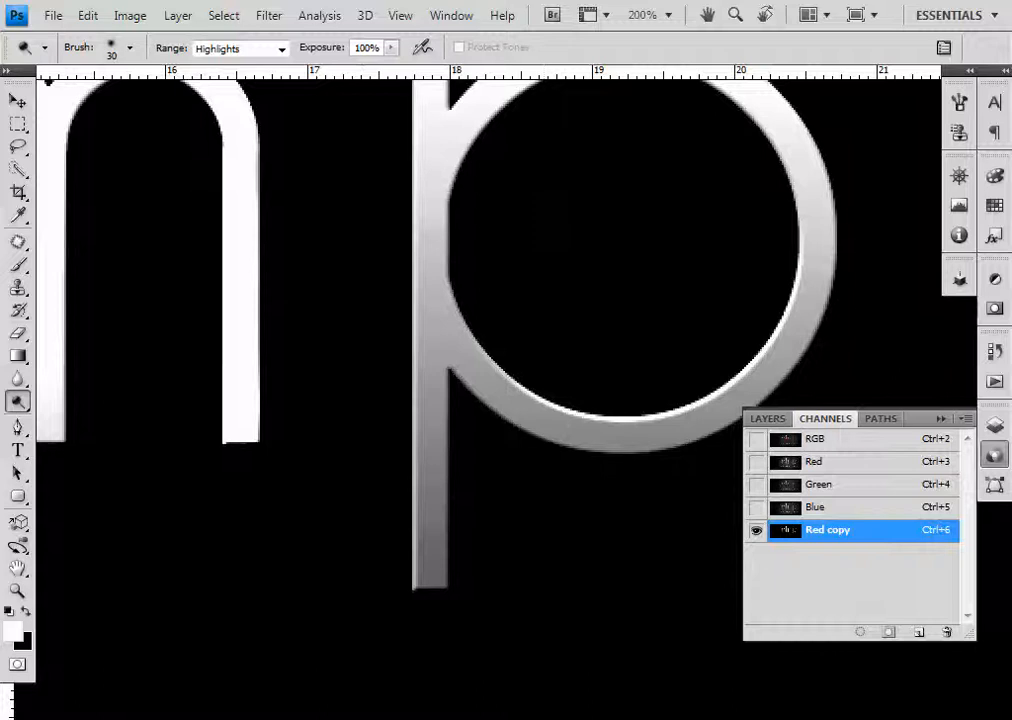
{"action": "left_click", "coordinate": [942, 419]}
{"action": "left_click_drag", "start_coordinate": [621, 377], "coordinate": [608, 462]}
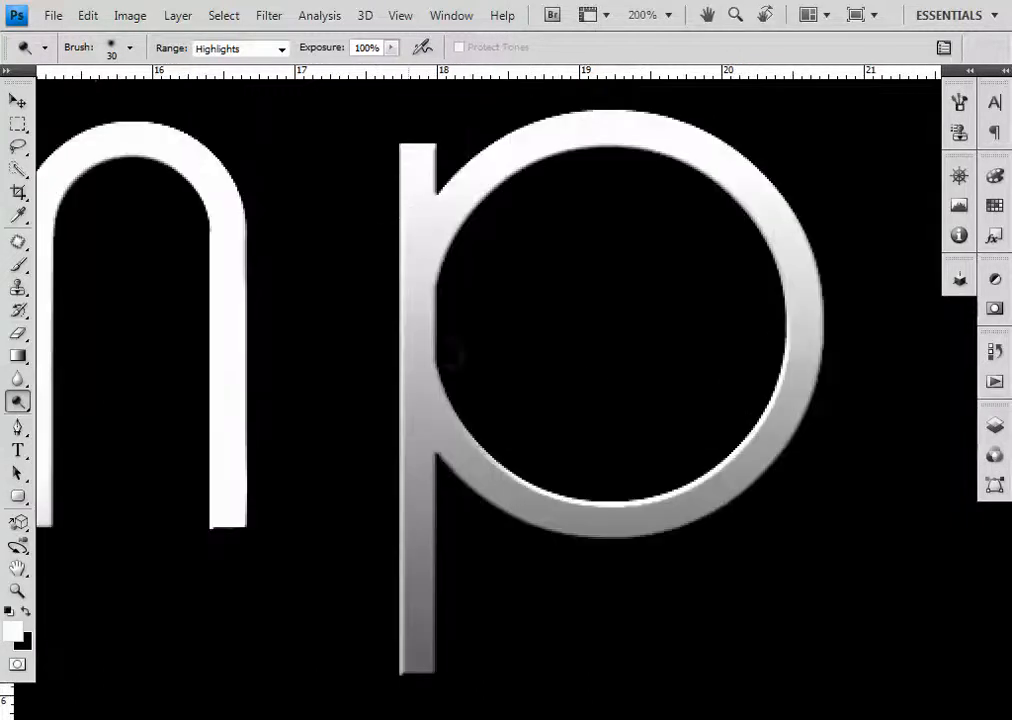
{"action": "left_click_drag", "start_coordinate": [403, 212], "coordinate": [400, 372]}
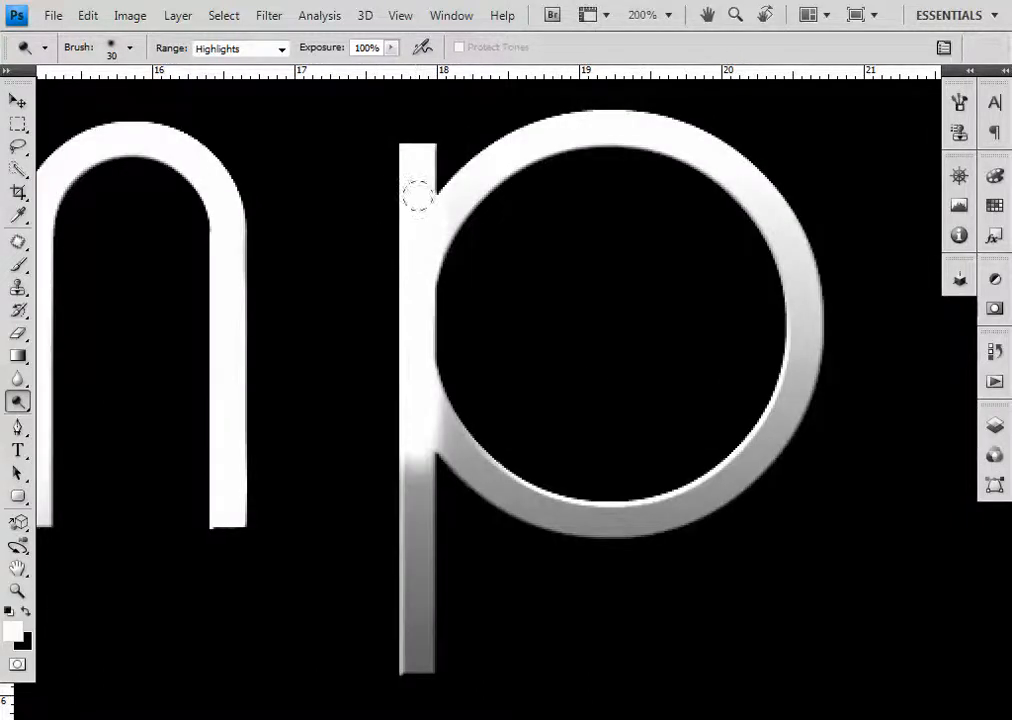
{"action": "mouse_move", "coordinate": [424, 413]}
{"action": "left_mouse_down"}
{"action": "mouse_move", "coordinate": [409, 395]}
{"action": "mouse_move", "coordinate": [443, 425]}
{"action": "mouse_move", "coordinate": [538, 462]}
{"action": "mouse_move", "coordinate": [614, 473]}
{"action": "mouse_move", "coordinate": [652, 500]}
{"action": "mouse_move", "coordinate": [680, 455]}
{"action": "mouse_move", "coordinate": [722, 440]}
{"action": "mouse_move", "coordinate": [800, 325]}
{"action": "mouse_move", "coordinate": [805, 280]}
{"action": "mouse_move", "coordinate": [782, 226]}
{"action": "mouse_move", "coordinate": [689, 136]}
{"action": "mouse_move", "coordinate": [522, 132]}
{"action": "mouse_move", "coordinate": [327, 212]}
{"action": "left_mouse_up"}
{"action": "mouse_move", "coordinate": [412, 561]}
{"action": "left_mouse_down"}
{"action": "mouse_move", "coordinate": [406, 493]}
{"action": "mouse_move", "coordinate": [405, 650]}
{"action": "left_mouse_up"}
- Dodge the gray first stem of the letter n to white, reducing the brush to 25 px and finishing at 15 px
{"action": "key", "text": "bracketleft"}
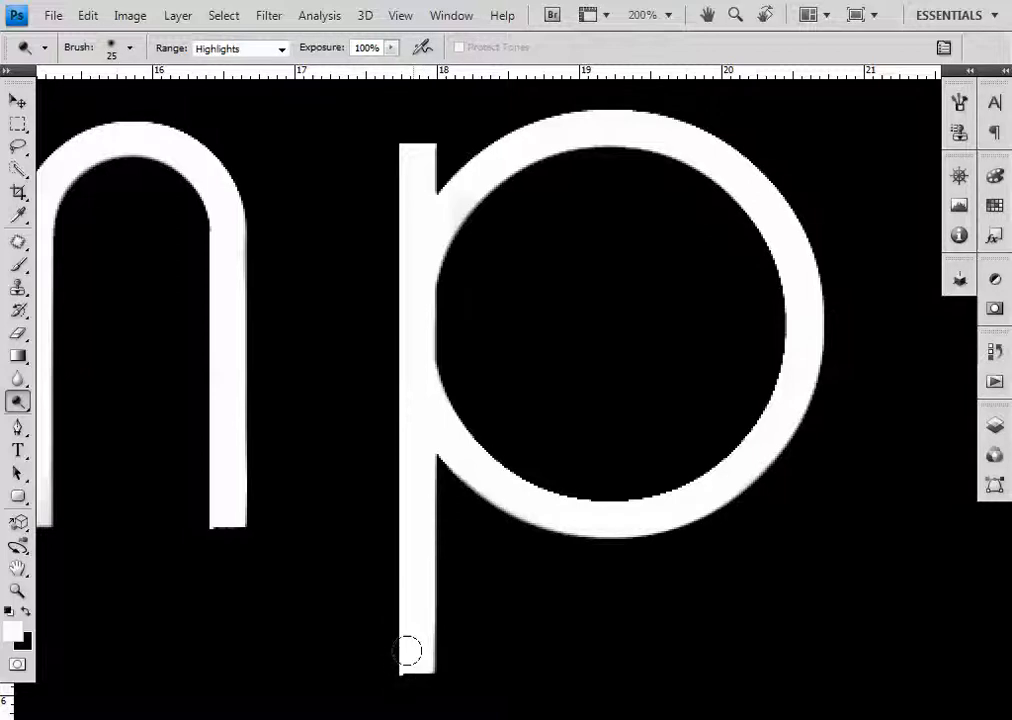
{"action": "key", "text": "space"}
{"action": "mouse_move", "coordinate": [377, 539]}
{"action": "left_mouse_down"}
{"action": "mouse_move", "coordinate": [692, 539]}
{"action": "mouse_move", "coordinate": [544, 479]}
{"action": "mouse_move", "coordinate": [508, 535]}
{"action": "left_mouse_up"}
{"action": "left_click_drag", "start_coordinate": [314, 488], "coordinate": [562, 486]}
{"action": "mouse_move", "coordinate": [454, 484]}
{"action": "left_mouse_down"}
{"action": "mouse_move", "coordinate": [560, 483]}
{"action": "mouse_move", "coordinate": [625, 463]}
{"action": "left_mouse_up"}
{"action": "mouse_move", "coordinate": [420, 244]}
{"action": "left_mouse_down"}
{"action": "mouse_move", "coordinate": [448, 372]}
{"action": "mouse_move", "coordinate": [431, 342]}
{"action": "mouse_move", "coordinate": [437, 586]}
{"action": "mouse_move", "coordinate": [447, 544]}
{"action": "mouse_move", "coordinate": [422, 268]}
{"action": "left_mouse_up"}
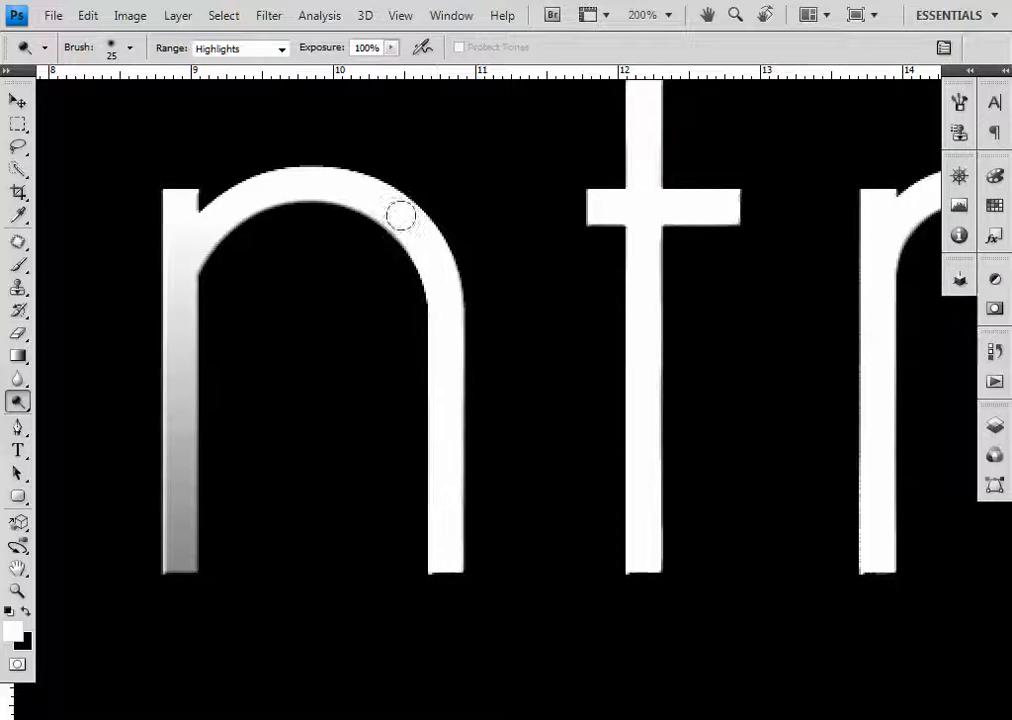
{"action": "mouse_move", "coordinate": [181, 199]}
{"action": "left_mouse_down"}
{"action": "mouse_move", "coordinate": [176, 470]}
{"action": "mouse_move", "coordinate": [174, 447]}
{"action": "mouse_move", "coordinate": [185, 551]}
{"action": "mouse_move", "coordinate": [172, 560]}
{"action": "mouse_move", "coordinate": [172, 535]}
{"action": "left_mouse_up"}
{"action": "key", "text": "["}
{"action": "key", "text": "["}
{"action": "left_click_drag", "start_coordinate": [181, 407], "coordinate": [189, 494]}
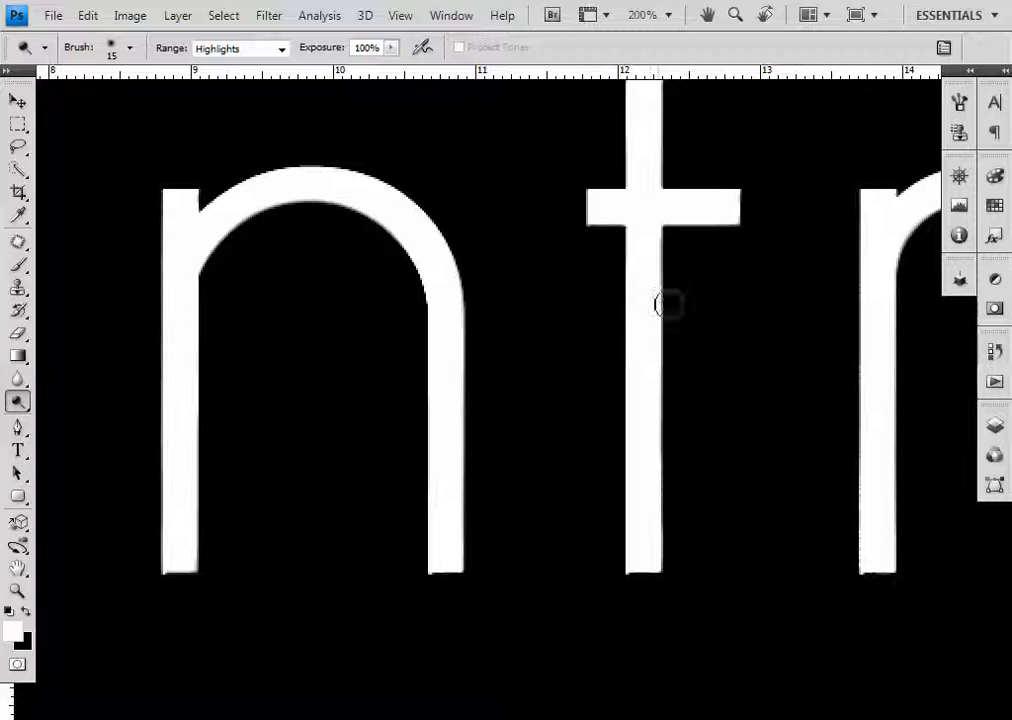
- Load the Red copy channel as a selection and add it to Layer 0 as a layer mask
{"action": "key", "text": "ctrl+minus"}
{"action": "left_click_drag", "start_coordinate": [678, 474], "coordinate": [644, 453]}
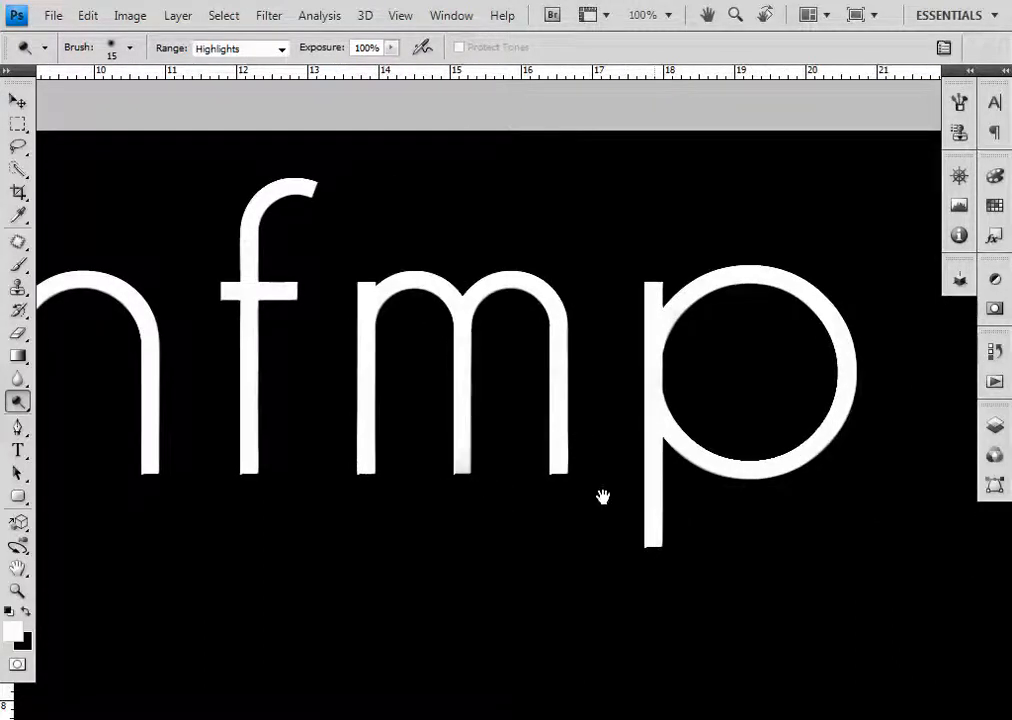
{"action": "left_click_drag", "start_coordinate": [470, 481], "coordinate": [614, 498]}
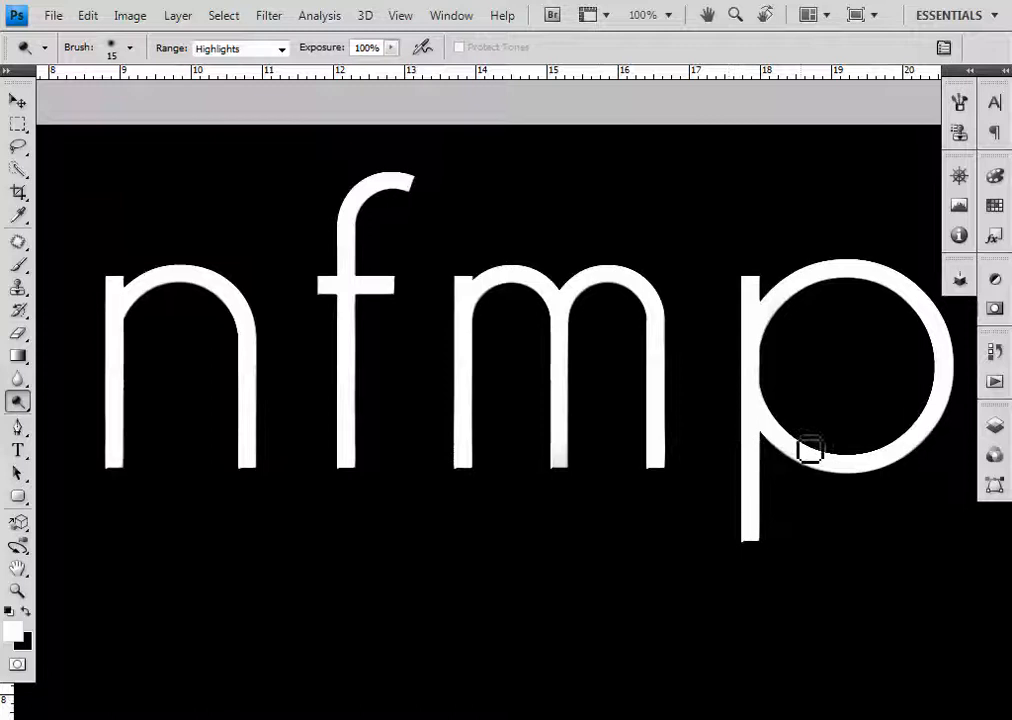
{"action": "left_click", "coordinate": [996, 428]}
{"action": "left_click", "coordinate": [830, 420]}
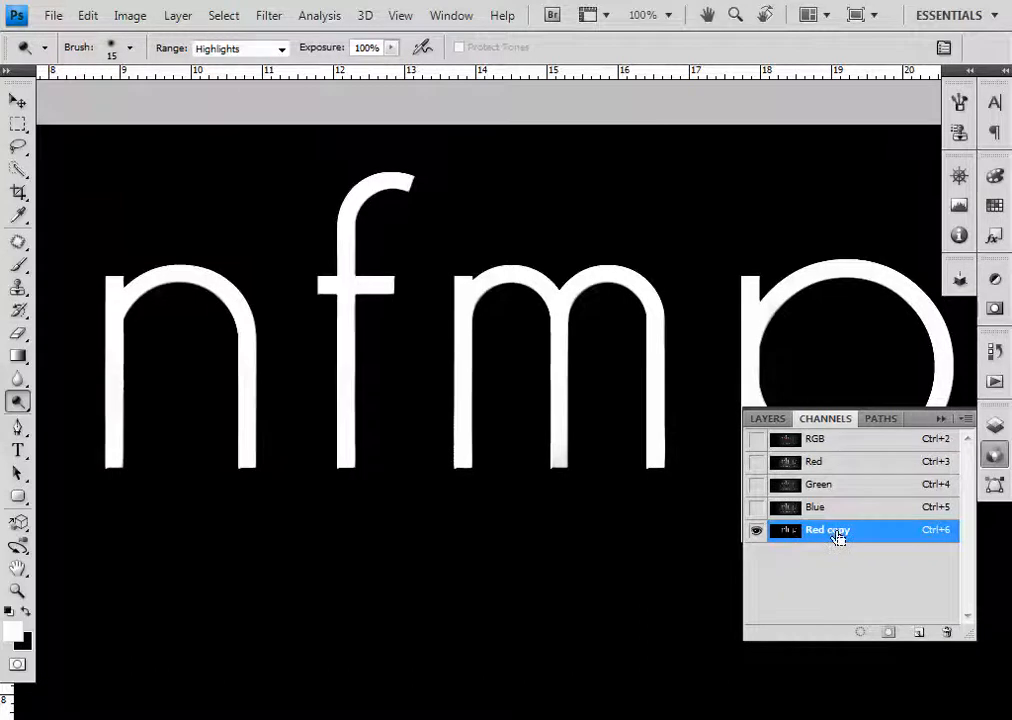
{"action": "left_click", "coordinate": [786, 530], "text": "ctrl"}
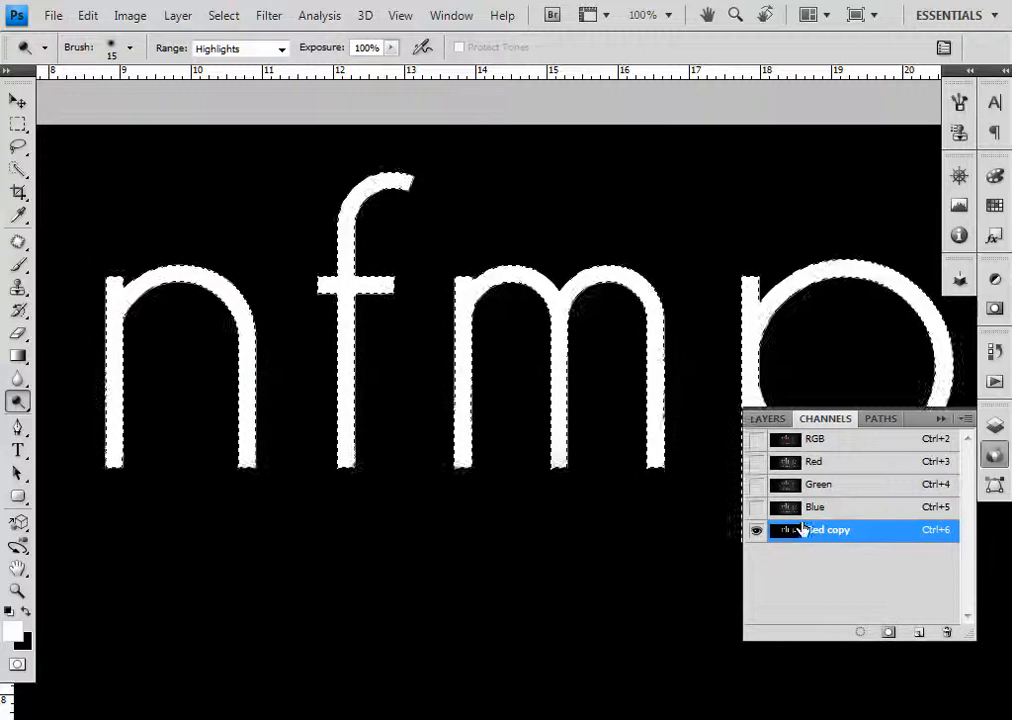
{"action": "left_click", "coordinate": [843, 443]}
{"action": "left_click", "coordinate": [767, 418]}
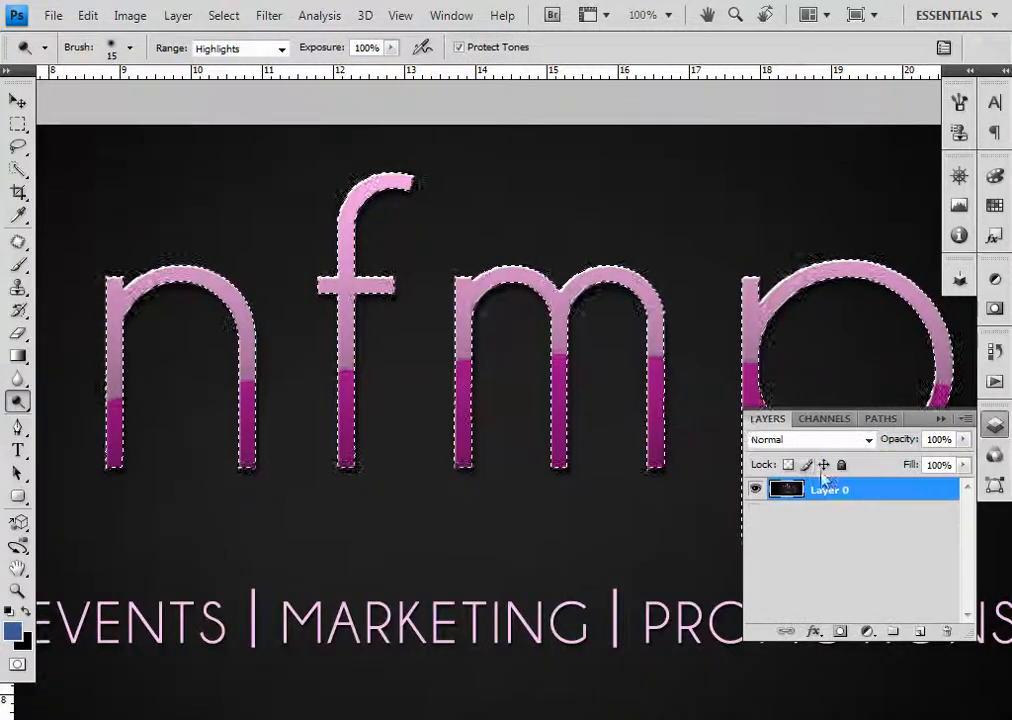
{"action": "left_click", "coordinate": [840, 634]}
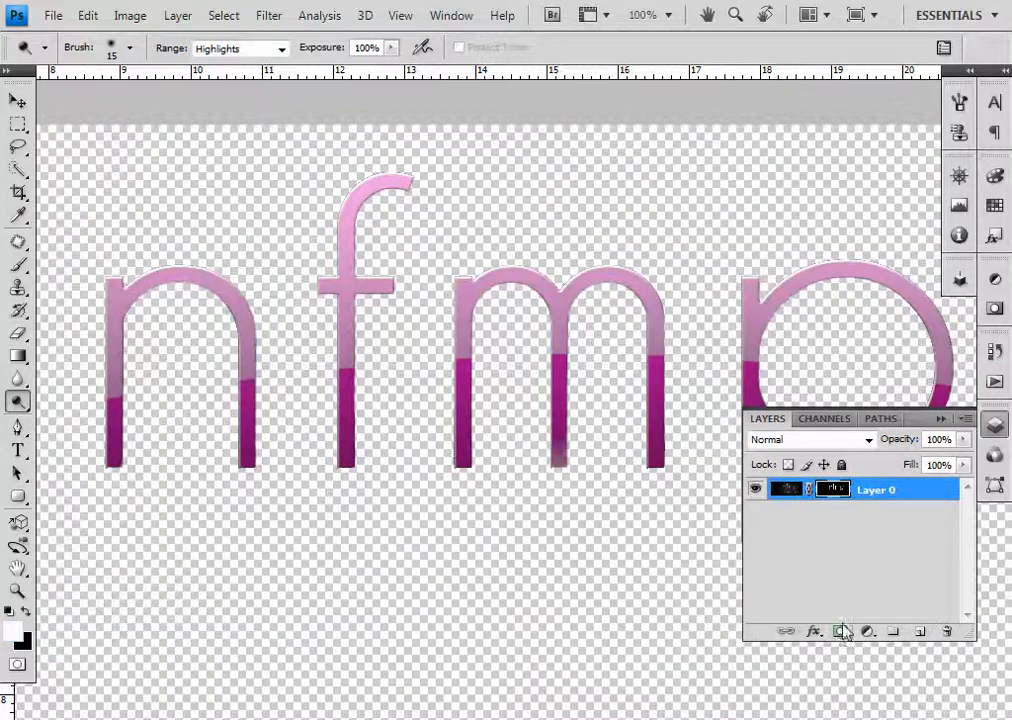
- Examine the masked lower stems of the n, f and m at 300% zoom for rough or semi-transparent edges
{"action": "key", "text": "ctrl+plus"}
{"action": "key", "text": "ctrl+plus"}
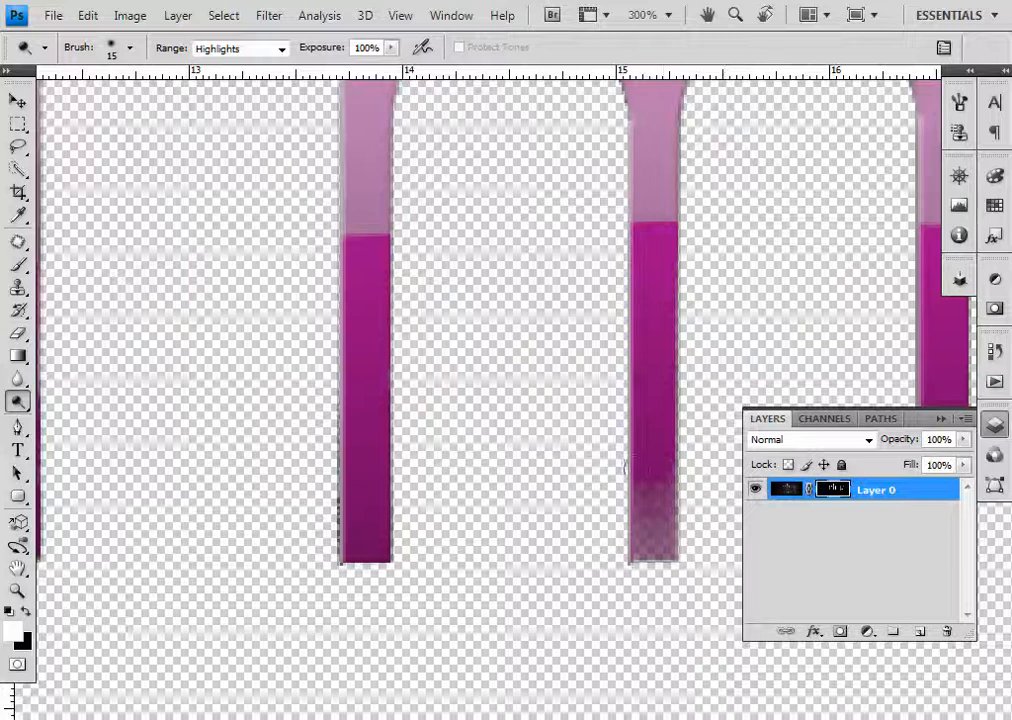
{"action": "left_click_drag", "start_coordinate": [438, 531], "coordinate": [480, 517]}
{"action": "left_click_drag", "start_coordinate": [342, 464], "coordinate": [505, 501]}
{"action": "left_click_drag", "start_coordinate": [311, 535], "coordinate": [454, 553]}
{"action": "mouse_move", "coordinate": [248, 560]}
{"action": "left_mouse_down"}
{"action": "mouse_move", "coordinate": [429, 515]}
{"action": "mouse_move", "coordinate": [446, 532]}
{"action": "left_mouse_up"}
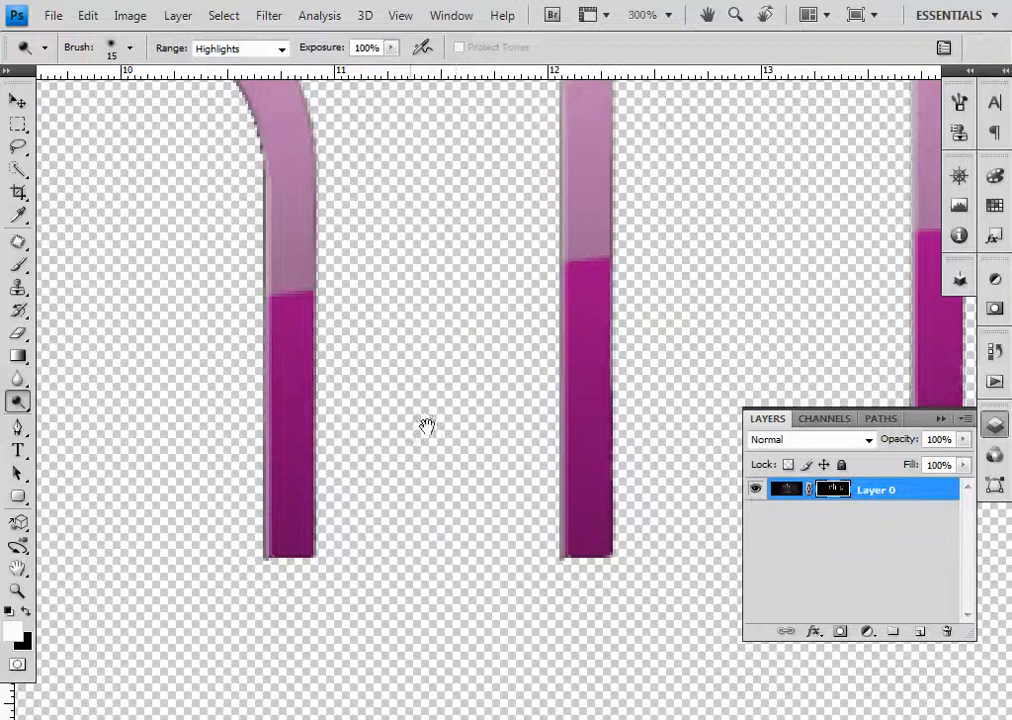
{"action": "left_click_drag", "start_coordinate": [490, 430], "coordinate": [395, 442]}
{"action": "left_click_drag", "start_coordinate": [497, 474], "coordinate": [403, 474]}
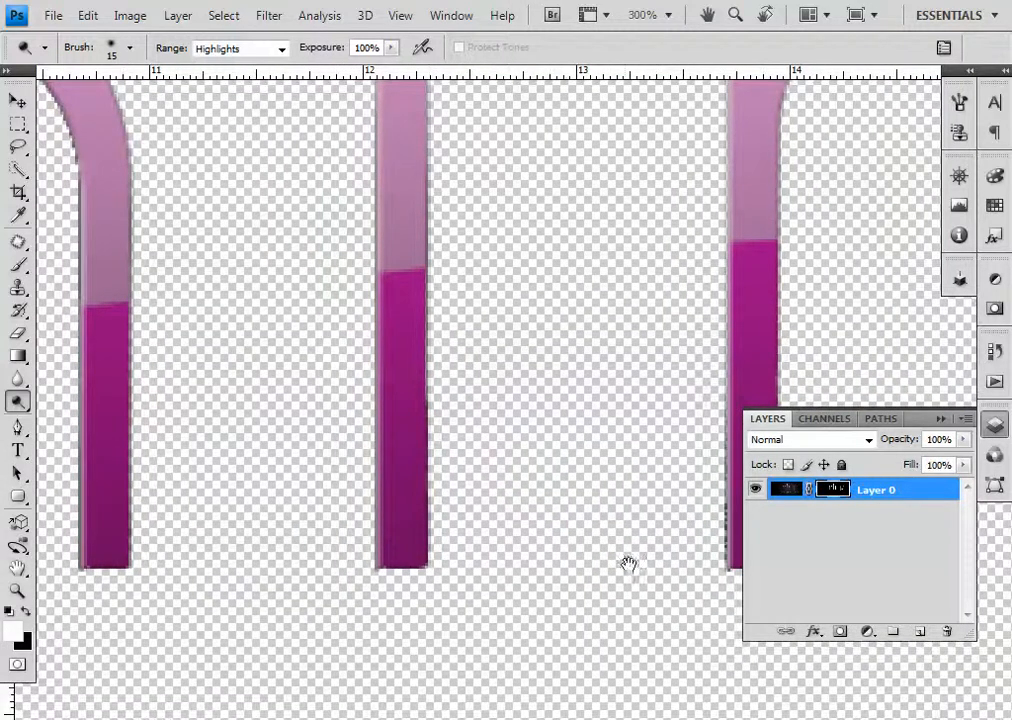
{"action": "left_click_drag", "start_coordinate": [628, 565], "coordinate": [516, 523]}
{"action": "left_click_drag", "start_coordinate": [664, 418], "coordinate": [603, 389]}
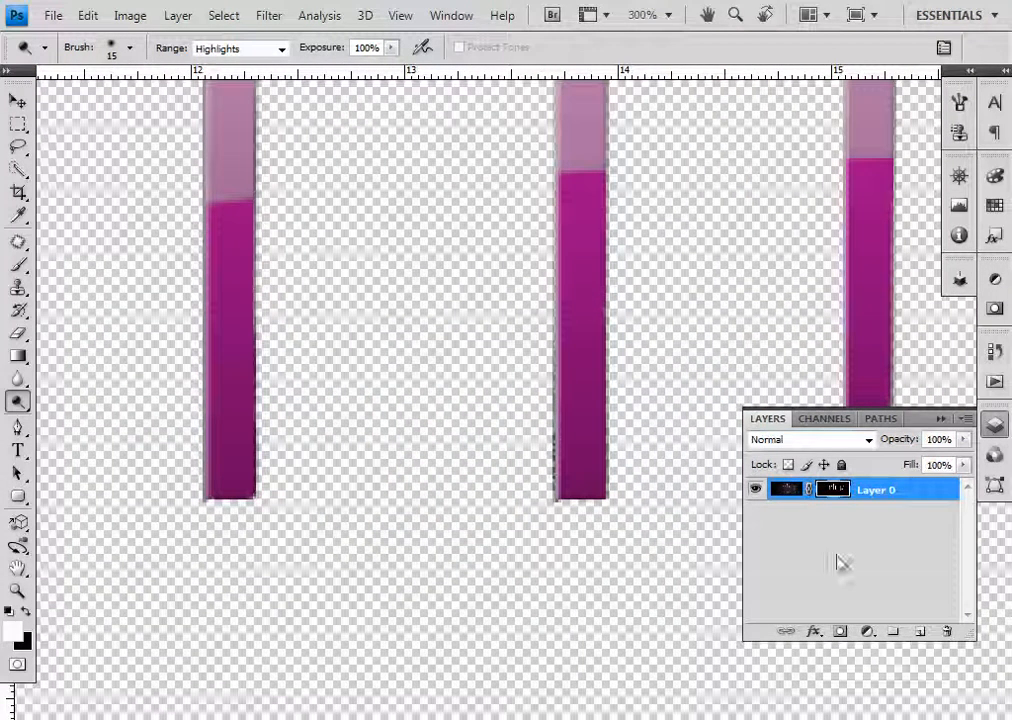
- Add a new layer beneath Layer 0 and fill it with white
{"action": "key", "text": "alt"}
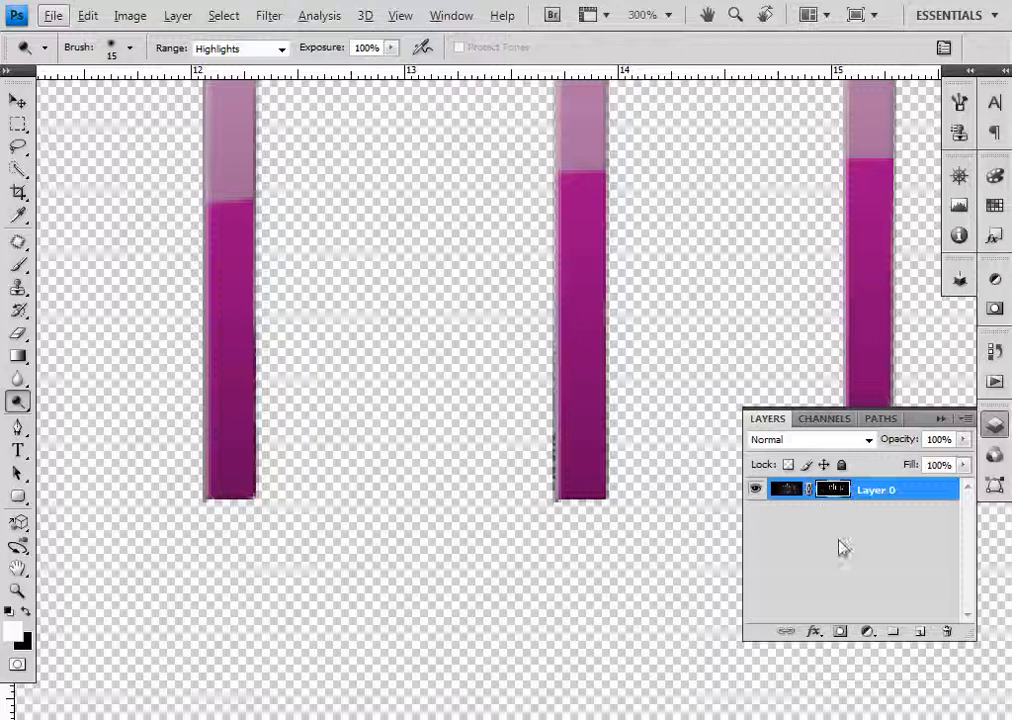
{"action": "left_click", "coordinate": [918, 636]}
{"action": "left_click_drag", "start_coordinate": [890, 494], "coordinate": [900, 532]}
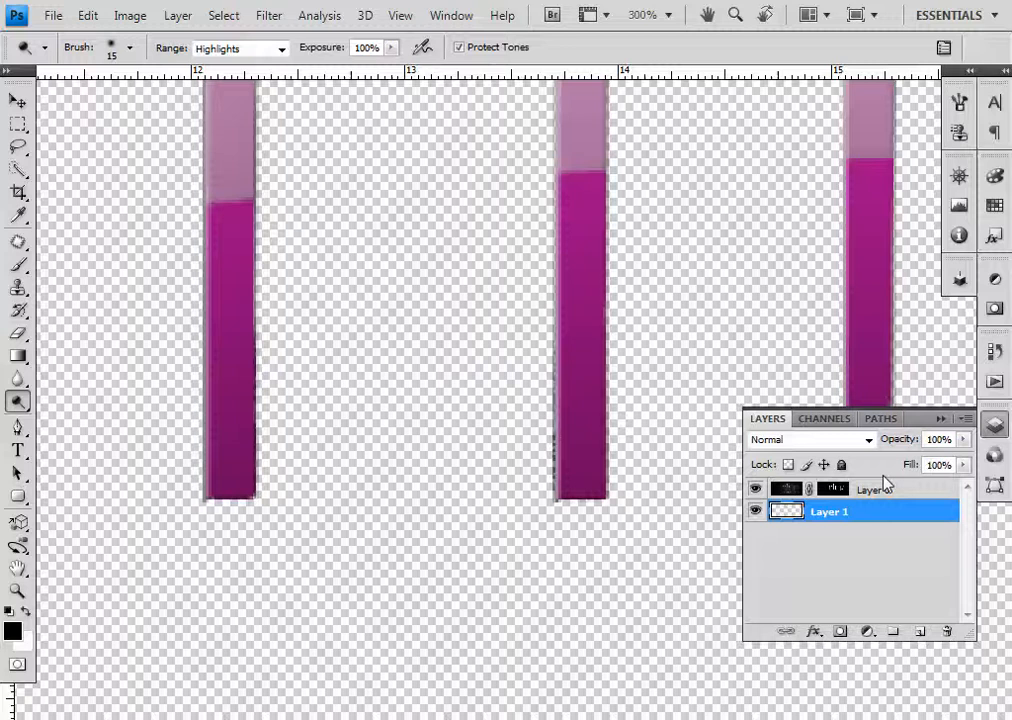
{"action": "key", "text": "alt+BackSpace"}
{"action": "key", "text": "ctrl+BackSpace"}
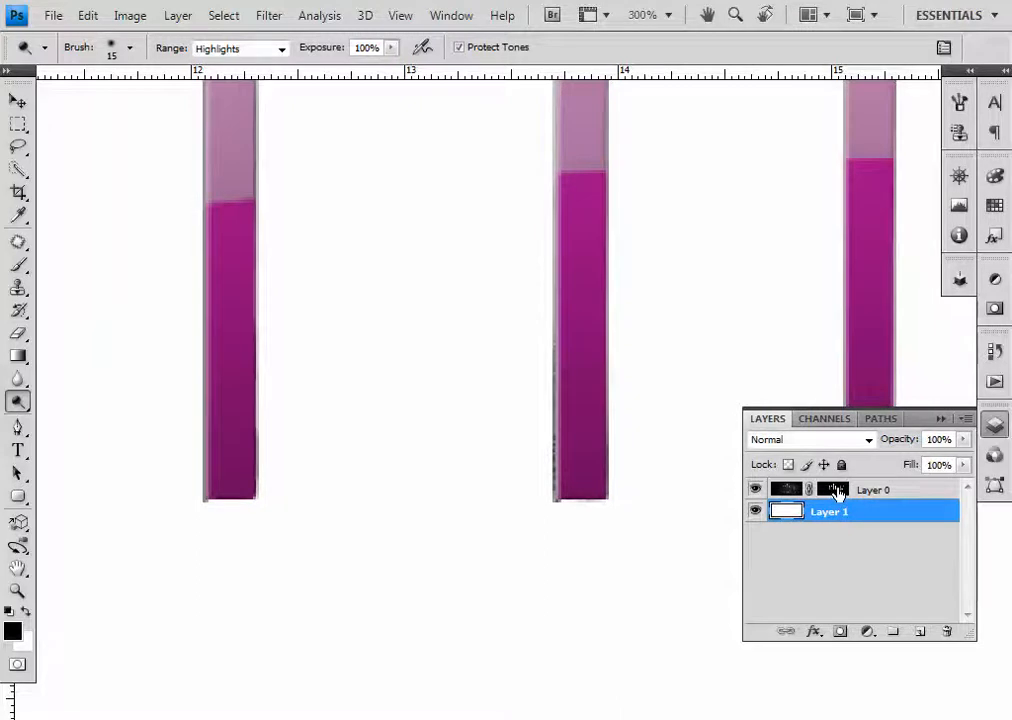
- Show Layer 0's mask on its own and dodge the gray foot of the m's middle stem to white with a 15 px brush
{"action": "left_click", "coordinate": [836, 490]}
{"action": "left_click", "coordinate": [834, 490], "text": "alt"}
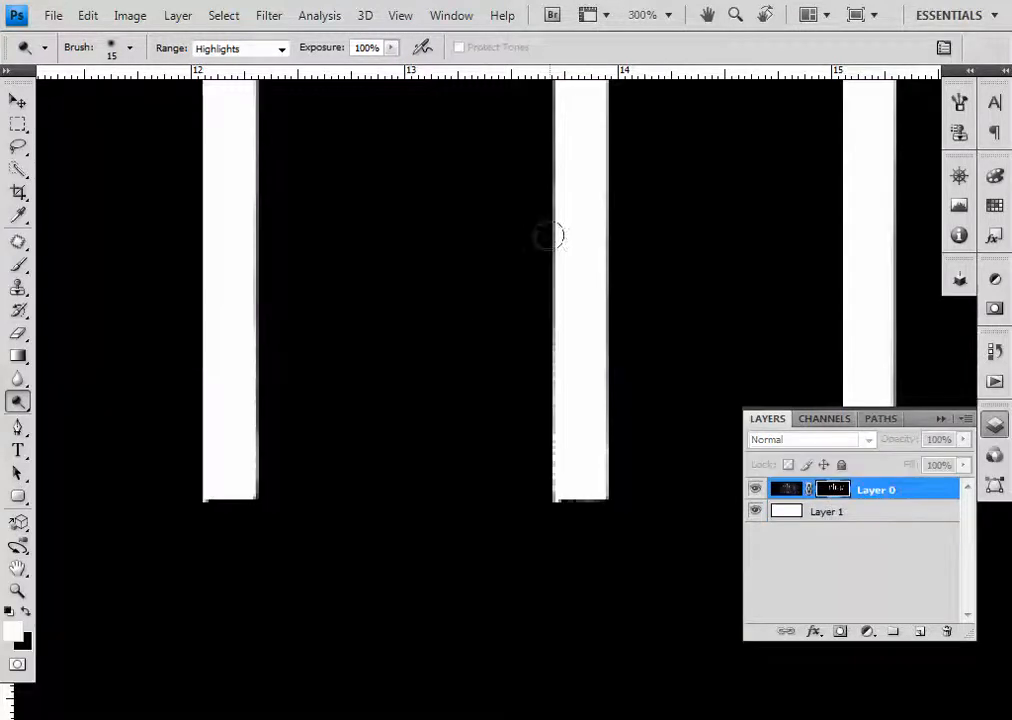
{"action": "left_click_drag", "start_coordinate": [590, 364], "coordinate": [542, 477]}
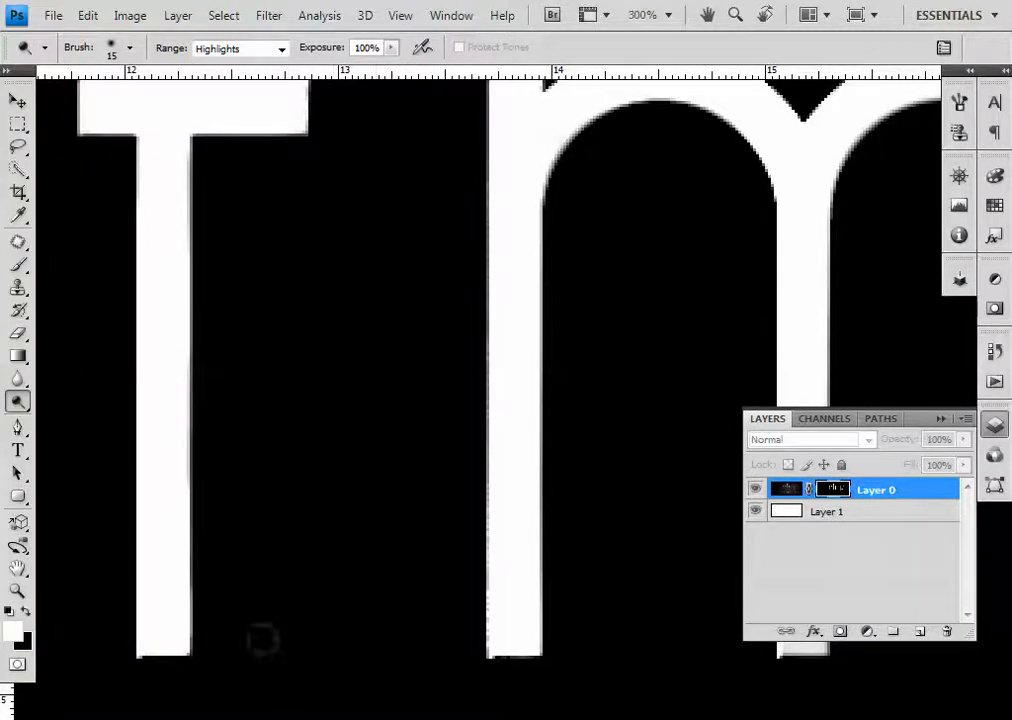
{"action": "key", "text": "b"}
{"action": "left_click_drag", "start_coordinate": [441, 454], "coordinate": [202, 342]}
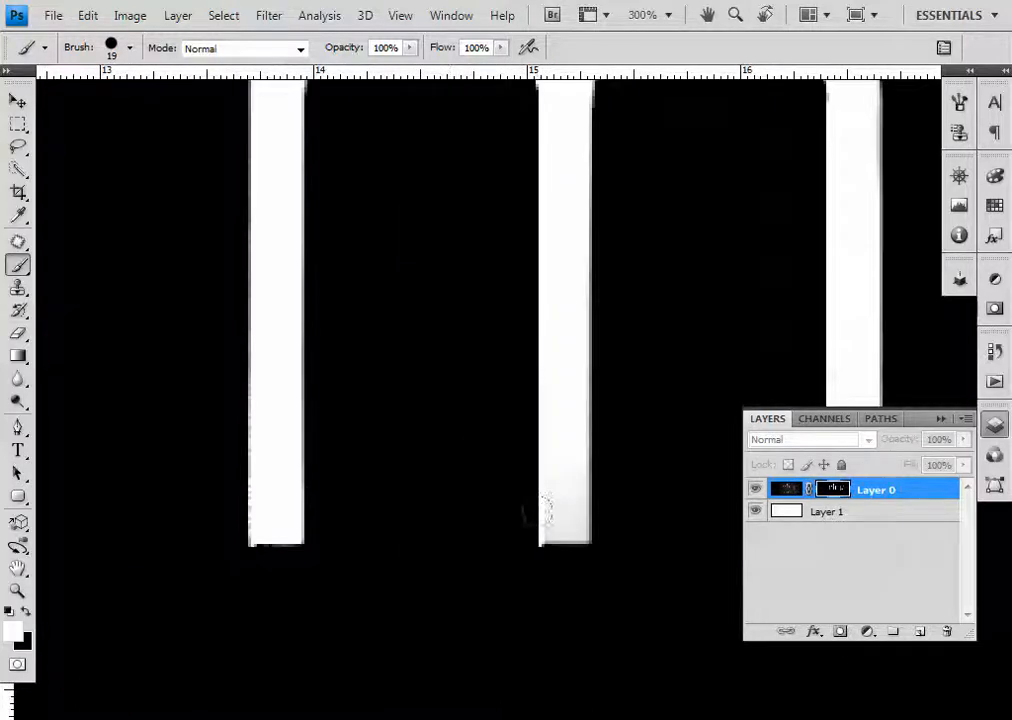
{"action": "key", "text": "ctrl+plus"}
{"action": "left_click_drag", "start_coordinate": [532, 490], "coordinate": [467, 452]}
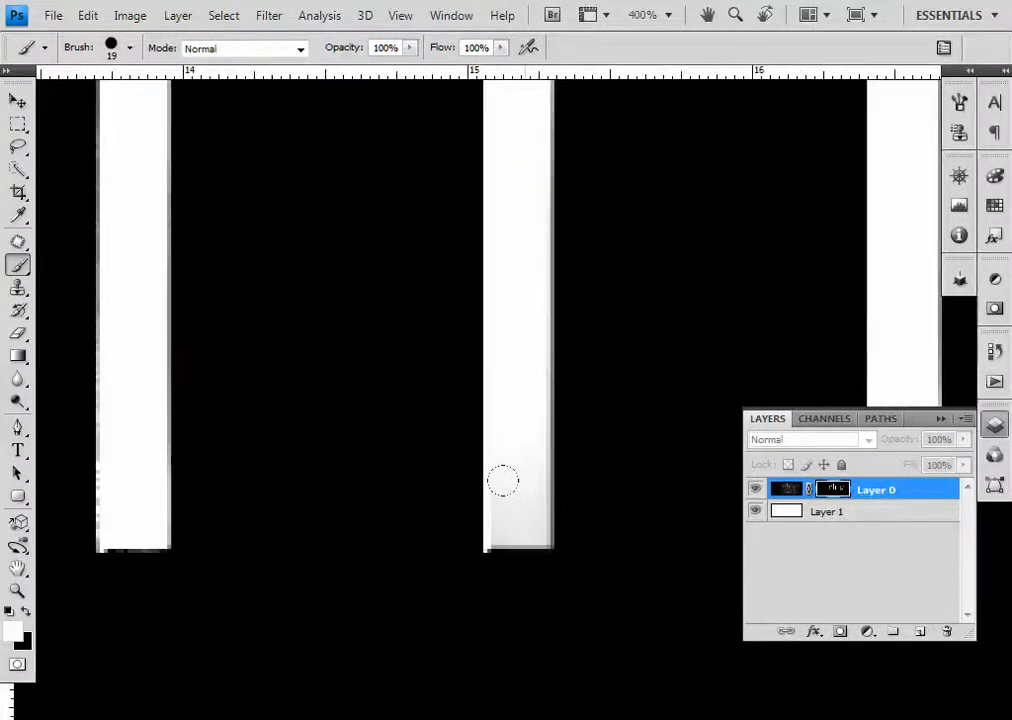
{"action": "key", "text": "o"}
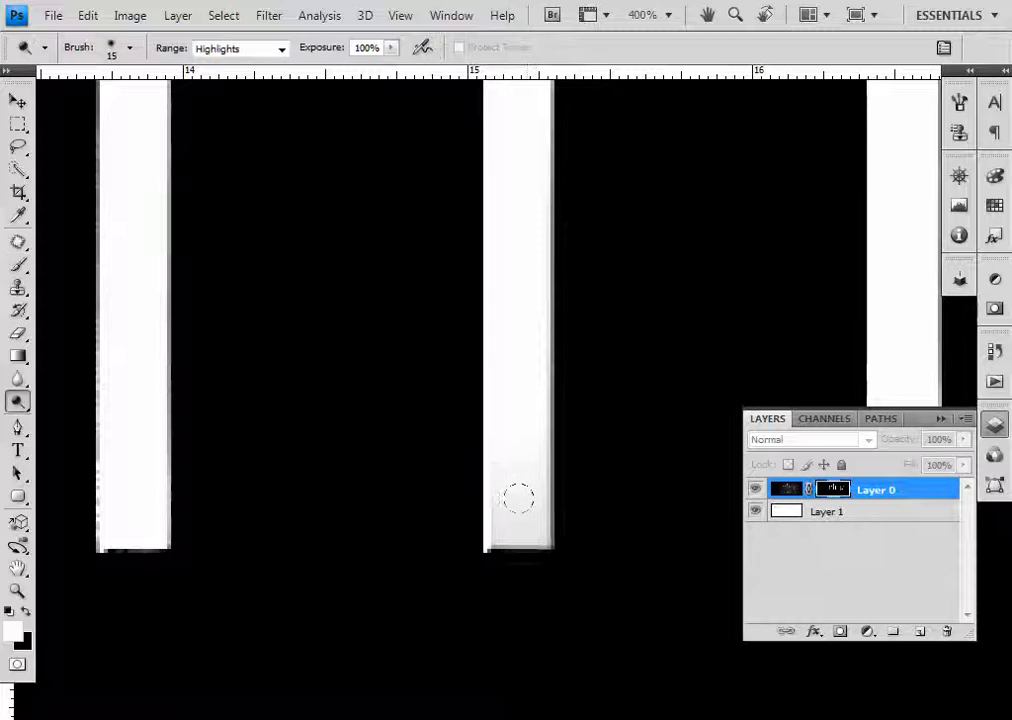
{"action": "mouse_move", "coordinate": [514, 465]}
{"action": "left_mouse_down"}
{"action": "mouse_move", "coordinate": [506, 456]}
{"action": "mouse_move", "coordinate": [499, 474]}
{"action": "mouse_move", "coordinate": [524, 524]}
{"action": "mouse_move", "coordinate": [521, 437]}
{"action": "left_mouse_up"}
- Dodge the ragged gray outer edge of the m's first stem to white along its full height
{"action": "left_click_drag", "start_coordinate": [426, 468], "coordinate": [515, 468]}
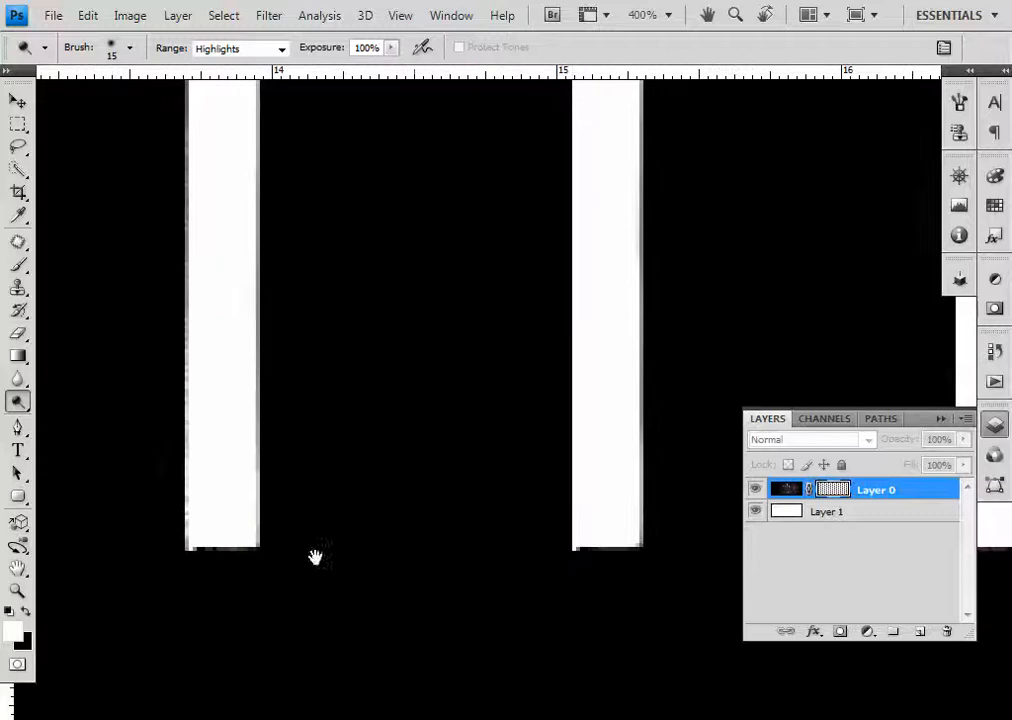
{"action": "mouse_move", "coordinate": [188, 300]}
{"action": "left_mouse_down"}
{"action": "mouse_move", "coordinate": [172, 151]}
{"action": "mouse_move", "coordinate": [190, 236]}
{"action": "left_mouse_up"}
{"action": "left_click_drag", "start_coordinate": [254, 484], "coordinate": [257, 687]}
{"action": "mouse_move", "coordinate": [208, 260]}
{"action": "left_mouse_down"}
{"action": "mouse_move", "coordinate": [237, 470]}
{"action": "mouse_move", "coordinate": [230, 505]}
{"action": "left_mouse_up"}
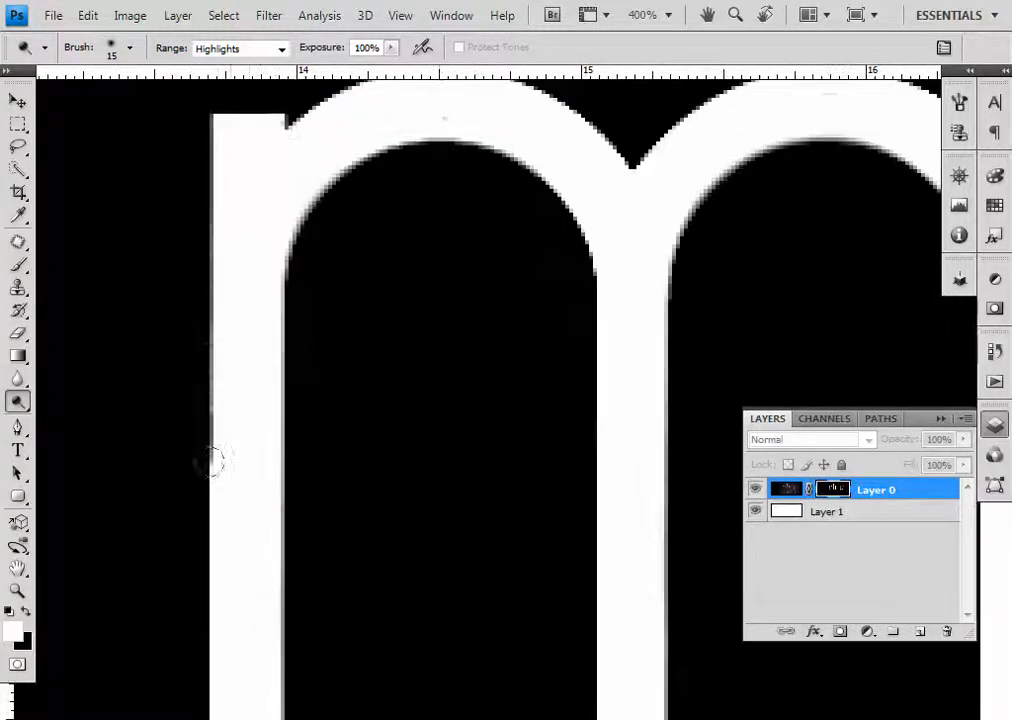
{"action": "left_click_drag", "start_coordinate": [211, 302], "coordinate": [203, 203]}
{"action": "left_click_drag", "start_coordinate": [235, 330], "coordinate": [193, 489]}
- Examine the m's remaining stems and the letter p in the mask for gray patches
{"action": "mouse_move", "coordinate": [565, 413]}
{"action": "left_mouse_down"}
{"action": "mouse_move", "coordinate": [504, 377]}
{"action": "mouse_move", "coordinate": [526, 416]}
{"action": "mouse_move", "coordinate": [568, 355]}
{"action": "mouse_move", "coordinate": [578, 308]}
{"action": "left_mouse_up"}
{"action": "left_click_drag", "start_coordinate": [616, 618], "coordinate": [574, 370]}
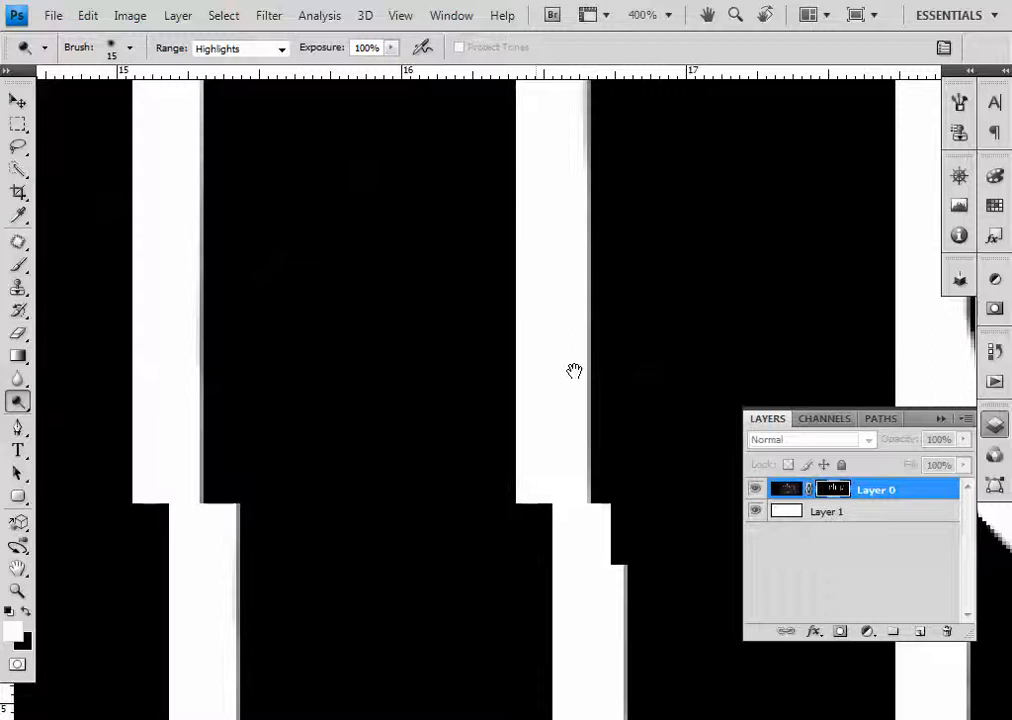
{"action": "left_click_drag", "start_coordinate": [556, 522], "coordinate": [560, 576]}
{"action": "key", "text": "ctrl+minus"}
{"action": "key", "text": "ctrl+minus"}
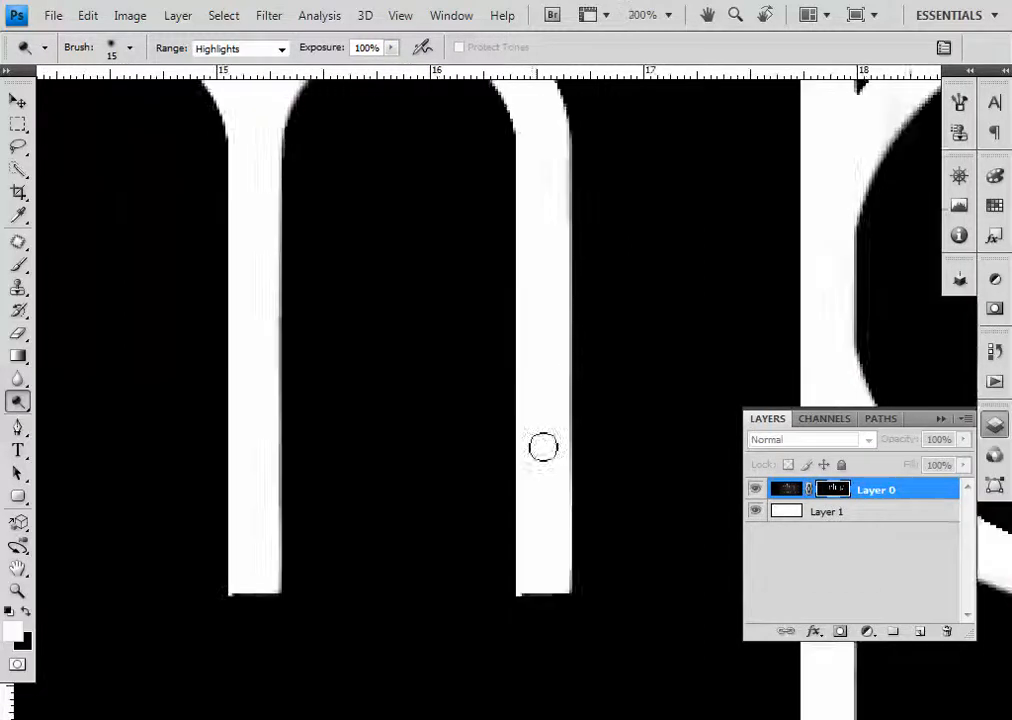
{"action": "left_click_drag", "start_coordinate": [481, 434], "coordinate": [64, 356]}
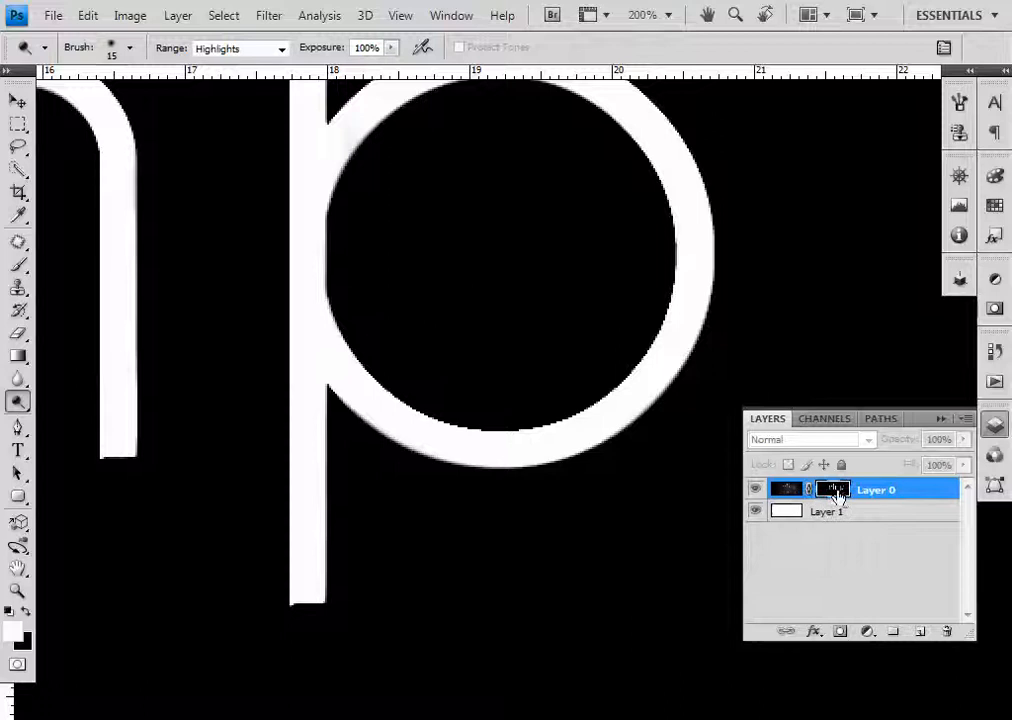
- Leave the mask view and examine the cut-out letters against the white layer, from the p back to the n
{"action": "left_click", "coordinate": [786, 489]}
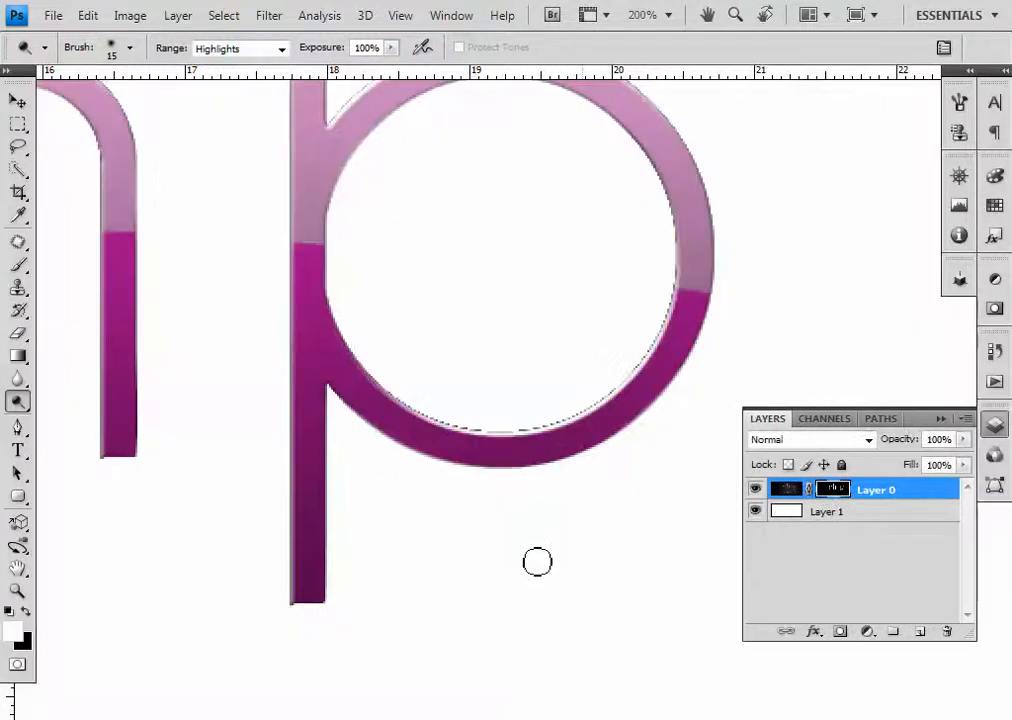
{"action": "mouse_move", "coordinate": [321, 565]}
{"action": "left_mouse_down"}
{"action": "mouse_move", "coordinate": [427, 586]}
{"action": "mouse_move", "coordinate": [519, 508]}
{"action": "mouse_move", "coordinate": [736, 487]}
{"action": "left_mouse_up"}
{"action": "left_click_drag", "start_coordinate": [289, 520], "coordinate": [422, 548]}
{"action": "mouse_move", "coordinate": [200, 480]}
{"action": "left_mouse_down"}
{"action": "mouse_move", "coordinate": [387, 524]}
{"action": "mouse_move", "coordinate": [470, 515]}
{"action": "left_mouse_up"}
{"action": "left_click_drag", "start_coordinate": [338, 540], "coordinate": [468, 520]}
{"action": "mouse_move", "coordinate": [378, 510]}
{"action": "left_mouse_down"}
{"action": "mouse_move", "coordinate": [477, 508]}
{"action": "mouse_move", "coordinate": [455, 498]}
{"action": "mouse_move", "coordinate": [445, 472]}
{"action": "left_mouse_up"}
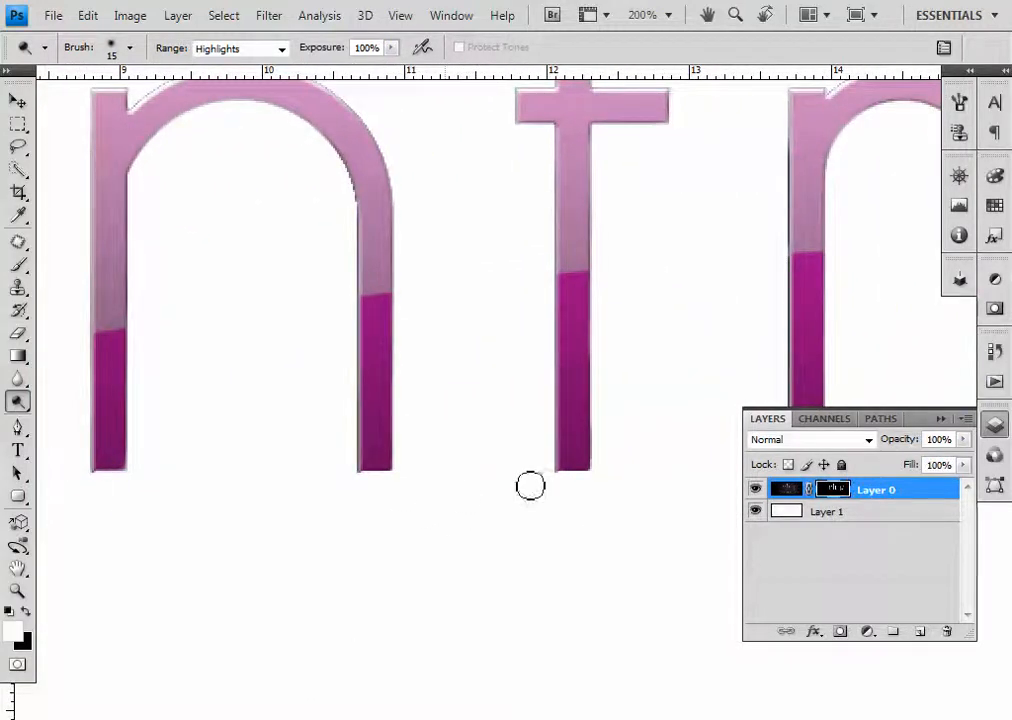
{"action": "key", "text": "ctrl+minus"}
{"action": "mouse_move", "coordinate": [597, 485]}
{"action": "left_mouse_down"}
{"action": "mouse_move", "coordinate": [420, 504]}
{"action": "mouse_move", "coordinate": [508, 472]}
{"action": "left_mouse_up"}
{"action": "left_click_drag", "start_coordinate": [620, 425], "coordinate": [601, 422]}
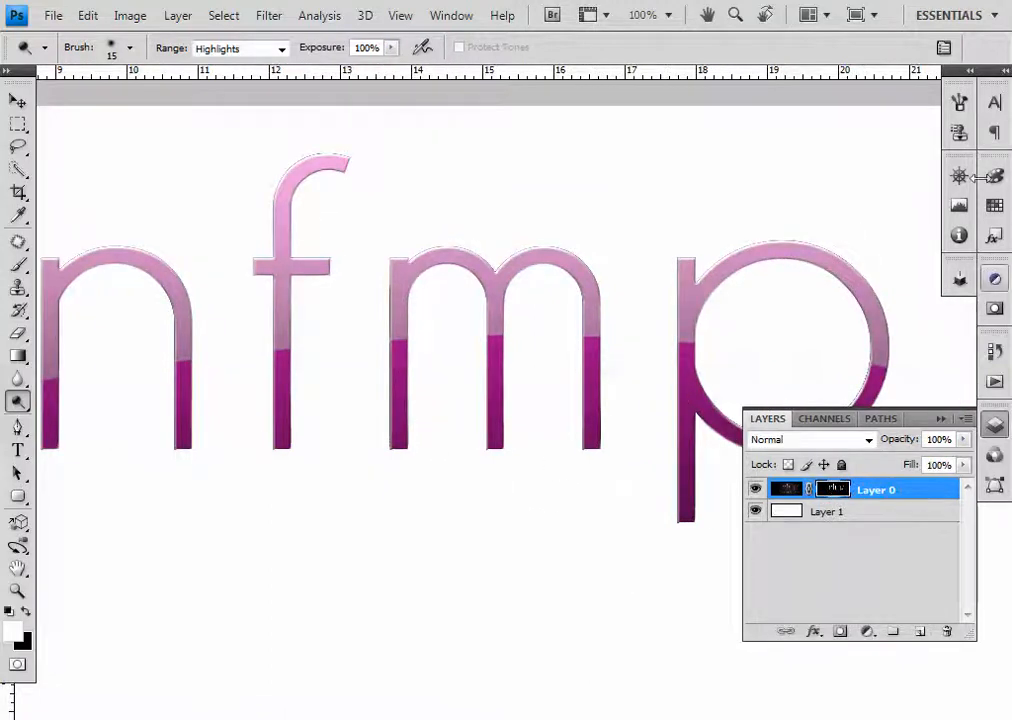
- Set the feather of Layer 0's pixel mask to 1 px
{"action": "left_click", "coordinate": [995, 310]}
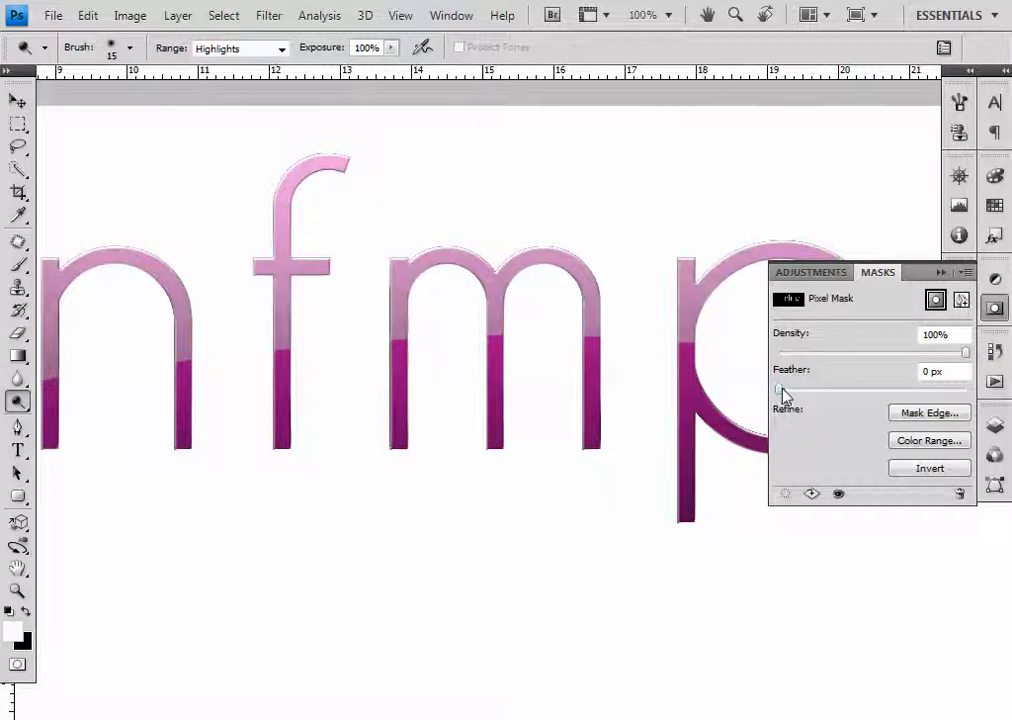
{"action": "left_click_drag", "start_coordinate": [782, 392], "coordinate": [789, 393]}
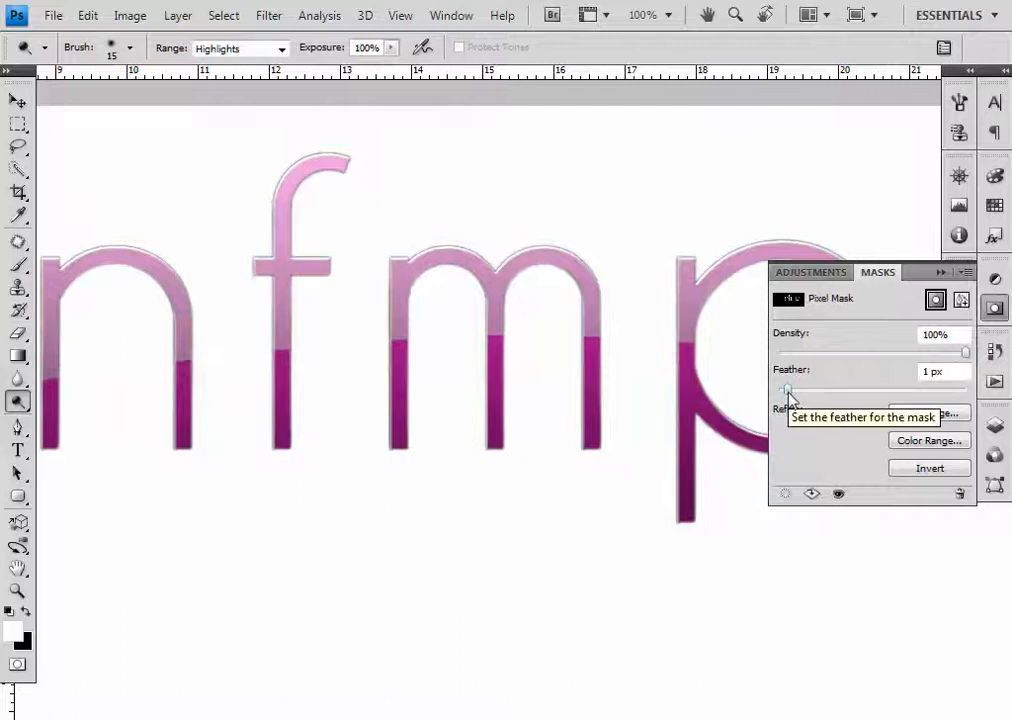
- Try Layer 0's pixel mask at 80% density, and return the density to 100%
{"action": "left_click", "coordinate": [785, 394]}
{"action": "left_click_drag", "start_coordinate": [784, 390], "coordinate": [793, 390]}
{"action": "left_click", "coordinate": [956, 354]}
{"action": "left_click", "coordinate": [931, 354]}
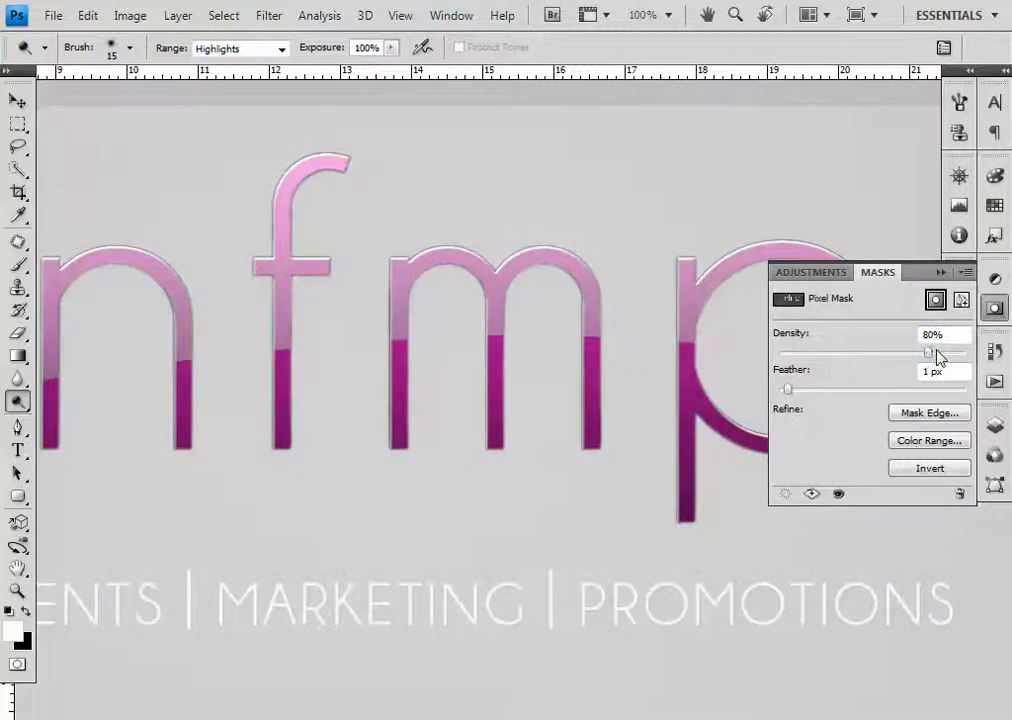
{"action": "left_click_drag", "start_coordinate": [906, 360], "coordinate": [965, 362]}
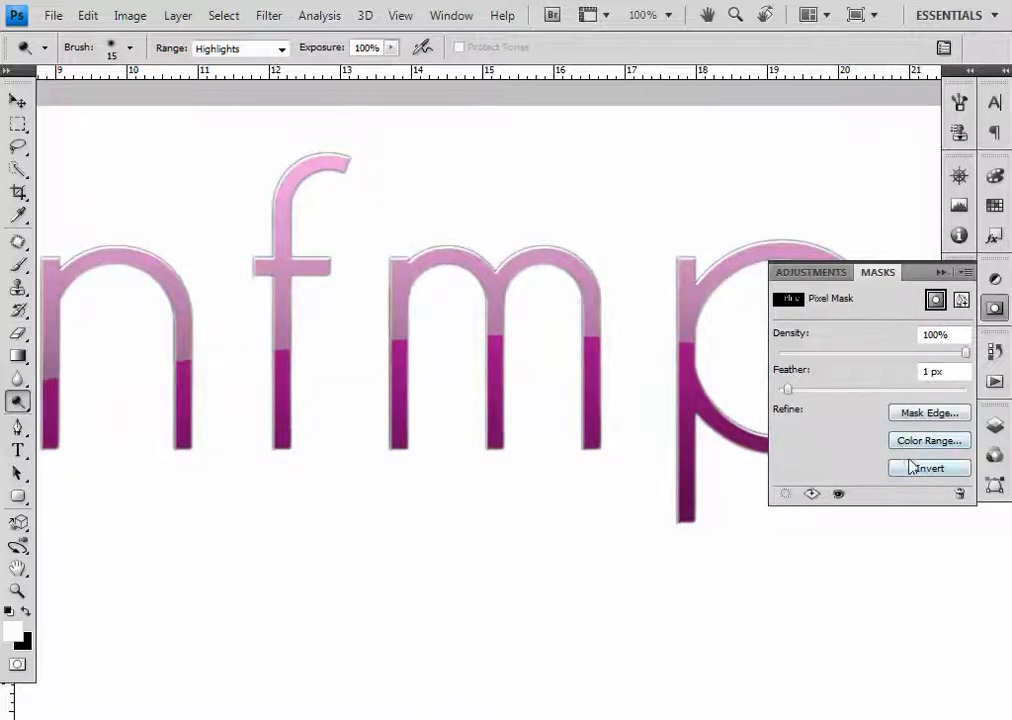
{"action": "left_click", "coordinate": [941, 271]}
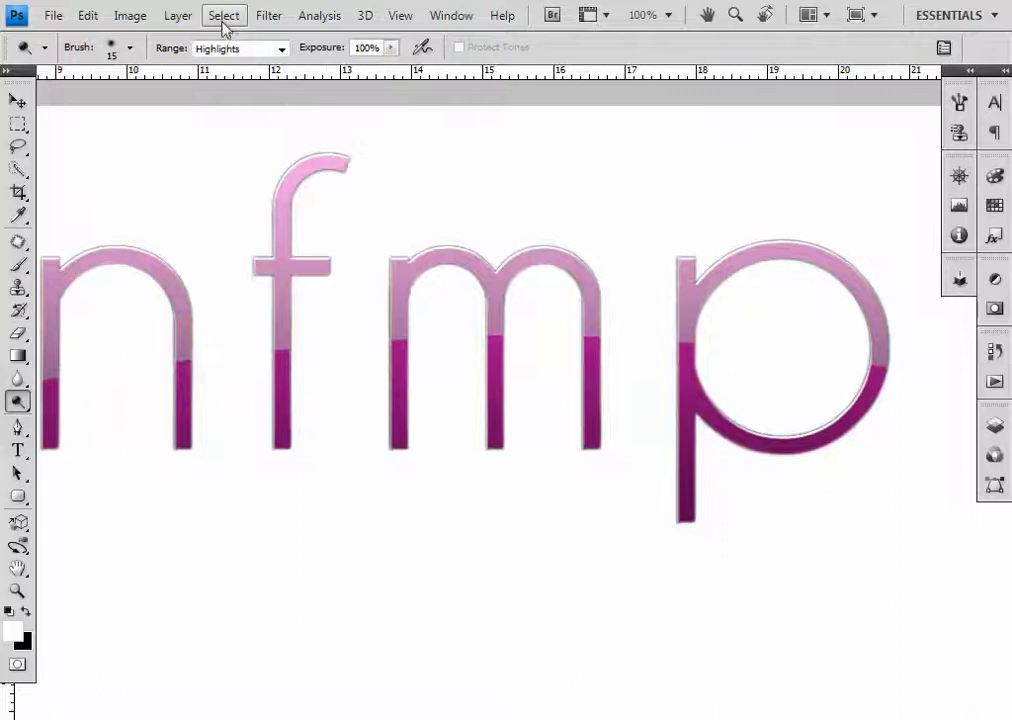
- Start refining the edge of Layer 0's mask, previewing the letters as a white mask on black
{"action": "left_click", "coordinate": [270, 22]}
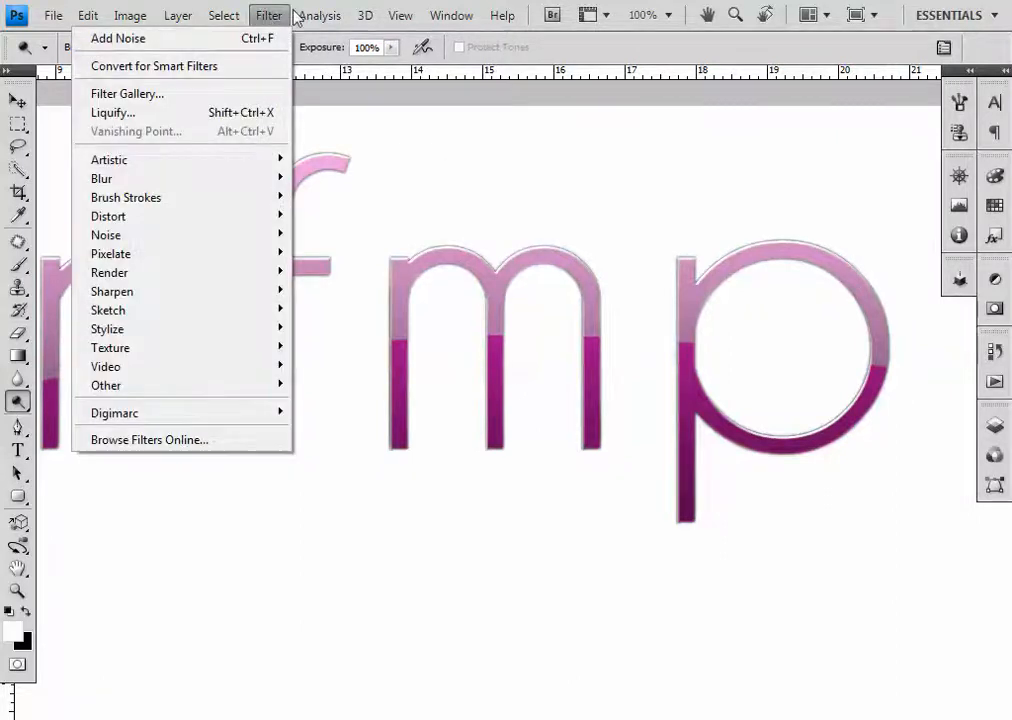
{"action": "mouse_move", "coordinate": [219, 22]}
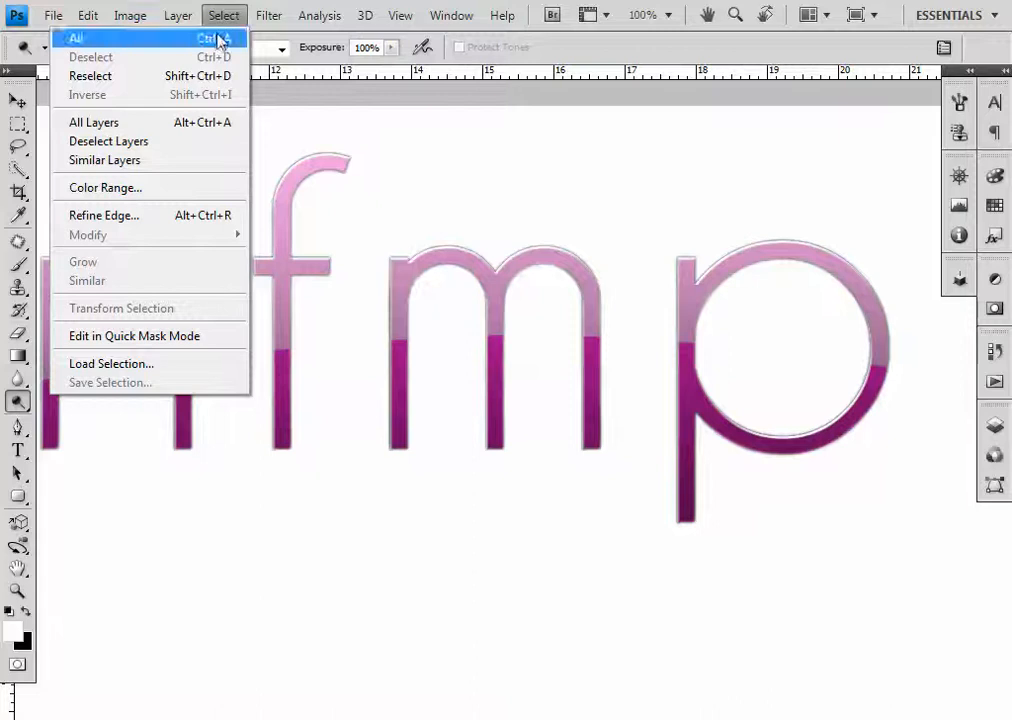
{"action": "left_click", "coordinate": [194, 218]}
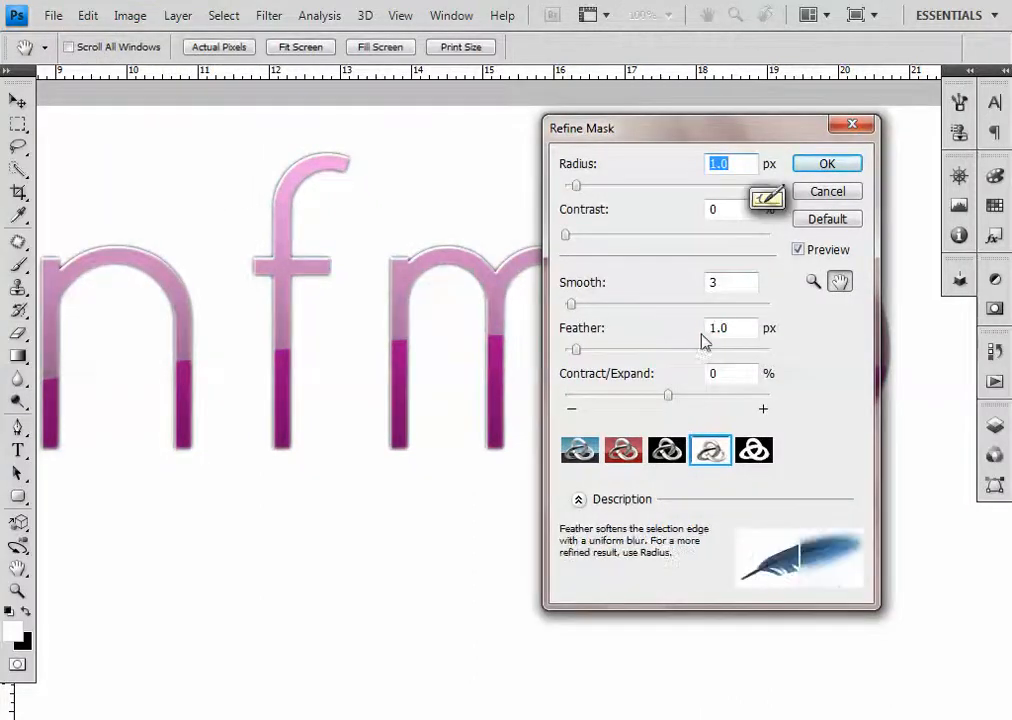
{"action": "key", "text": "ctrl+plus"}
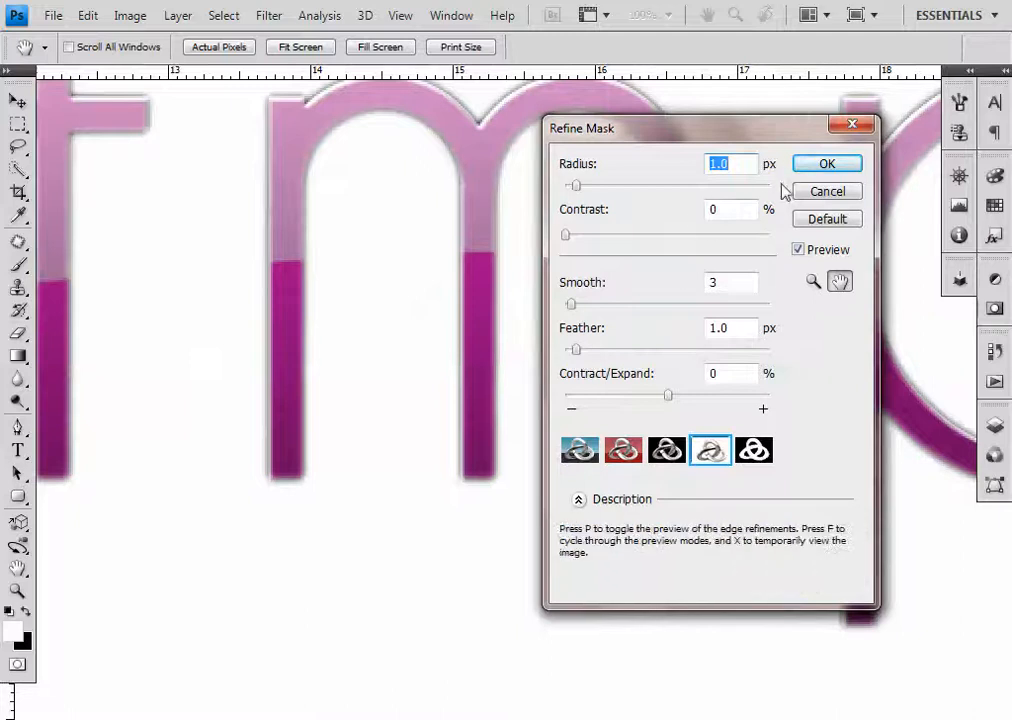
{"action": "left_click", "coordinate": [756, 451]}
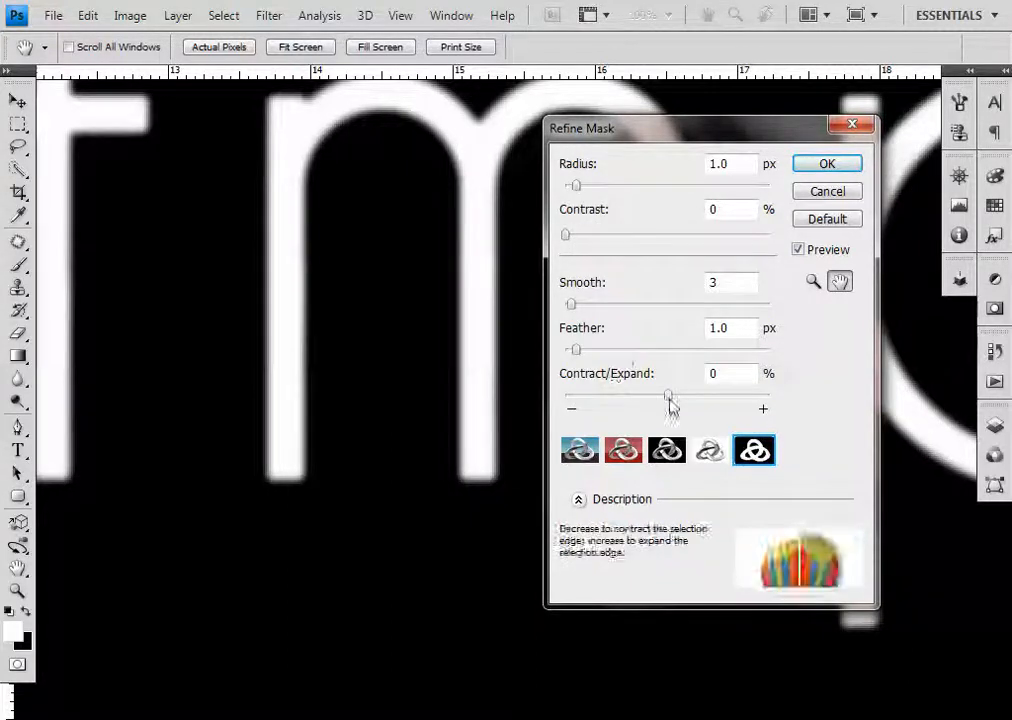
- Set the mask refinement to 86% contrast, 3.7 px radius, smooth 1, feather 0.5 px and contract/expand -1%
{"action": "left_click_drag", "start_coordinate": [567, 238], "coordinate": [618, 240]}
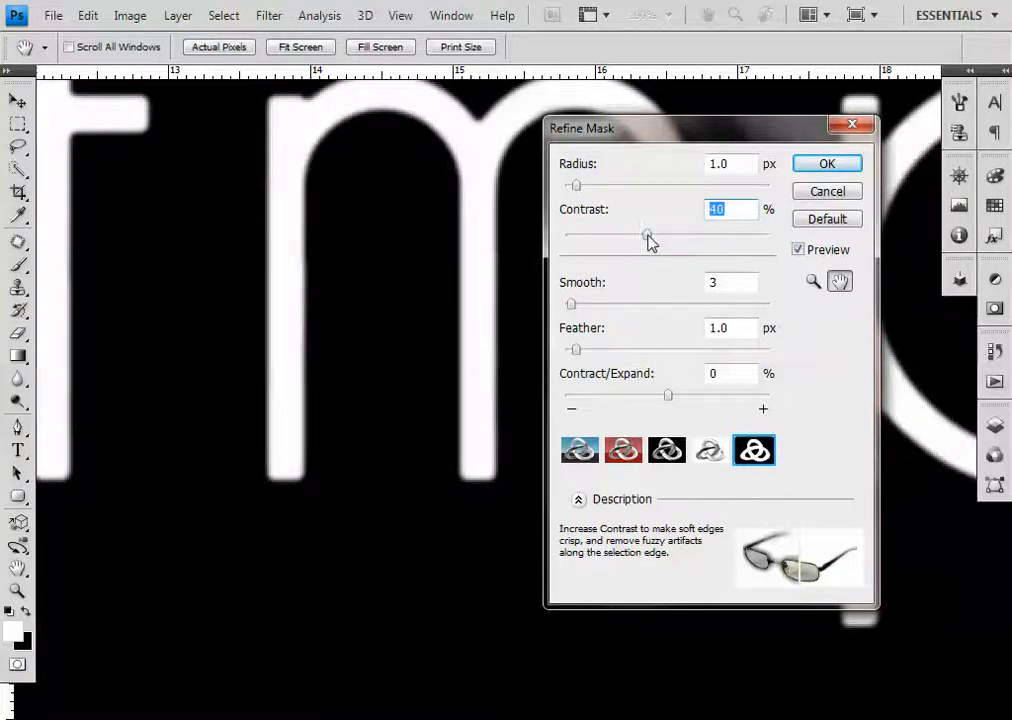
{"action": "left_click_drag", "start_coordinate": [693, 236], "coordinate": [707, 234]}
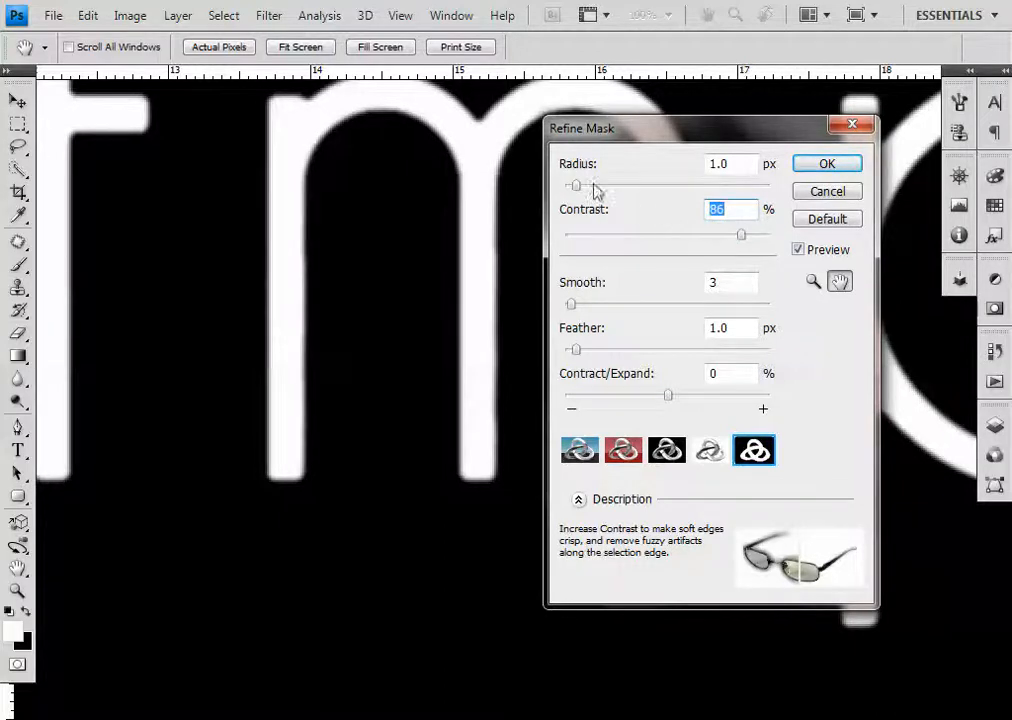
{"action": "left_click_drag", "start_coordinate": [577, 187], "coordinate": [601, 187]}
{"action": "mouse_move", "coordinate": [573, 304]}
{"action": "left_mouse_down"}
{"action": "mouse_move", "coordinate": [585, 307]}
{"action": "mouse_move", "coordinate": [567, 305]}
{"action": "left_mouse_up"}
{"action": "left_click_drag", "start_coordinate": [576, 350], "coordinate": [573, 353]}
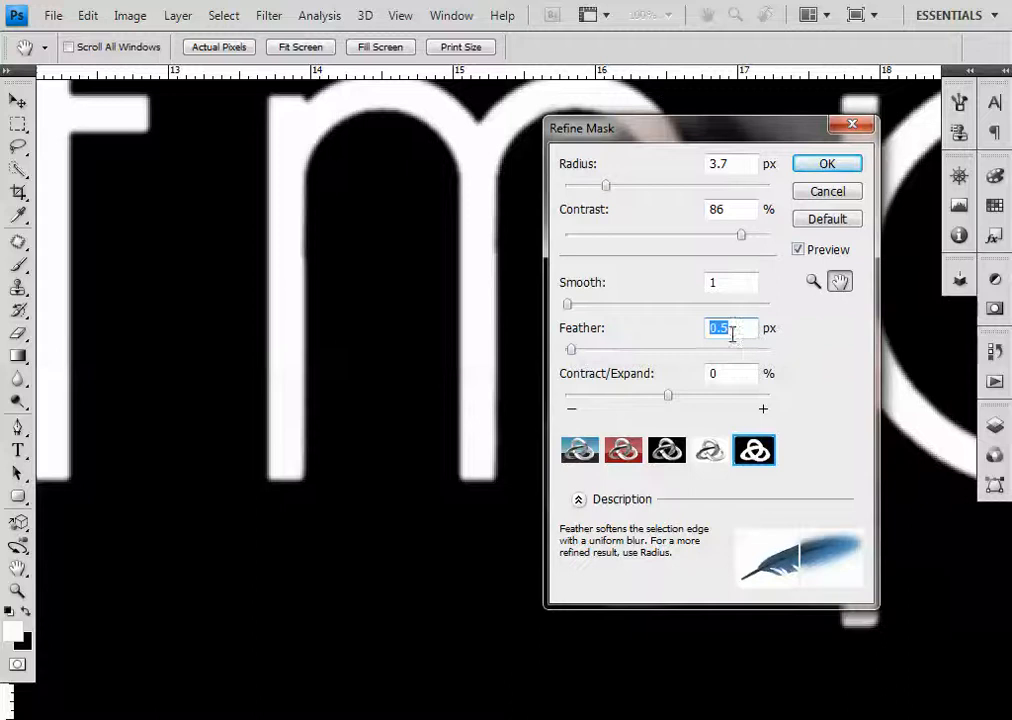
{"action": "left_click_drag", "start_coordinate": [669, 405], "coordinate": [668, 401]}
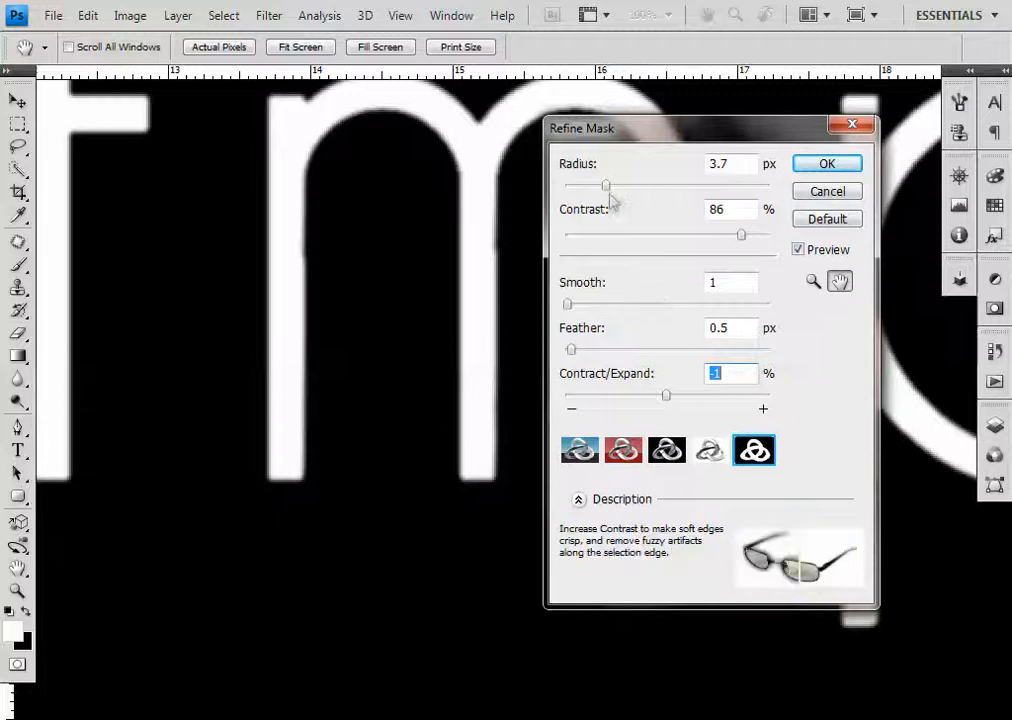
- Reduce the refinement's radius to 2.9 px and its contrast to 35%, and apply it to the mask
{"action": "left_click_drag", "start_coordinate": [605, 186], "coordinate": [596, 186]}
{"action": "left_click_drag", "start_coordinate": [740, 234], "coordinate": [637, 237]}
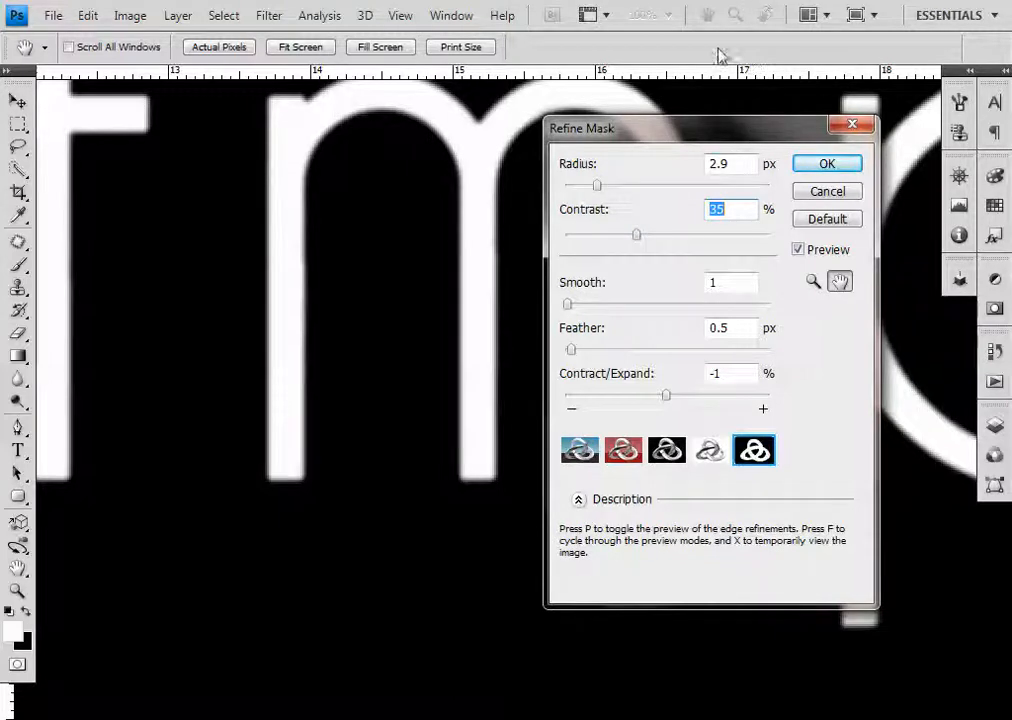
{"action": "left_click", "coordinate": [825, 165]}
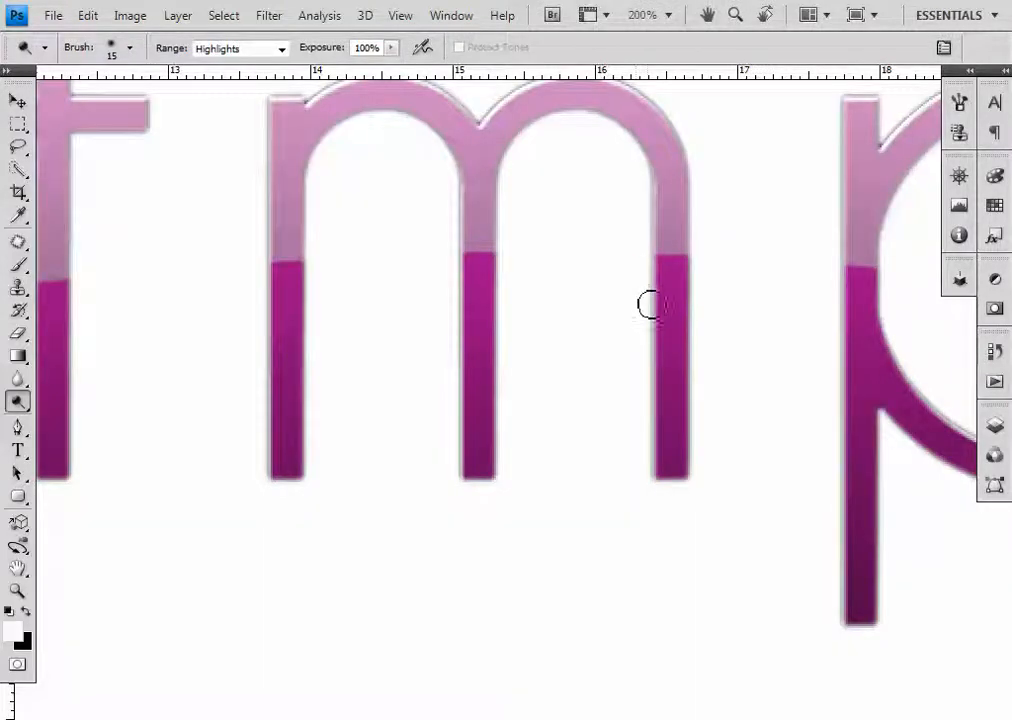
- Add a drop shadow to Layer 0 with a distance of 3 px and a size of 3 px
{"action": "key", "text": "ctrl+minus"}
{"action": "key", "text": "ctrl+minus"}
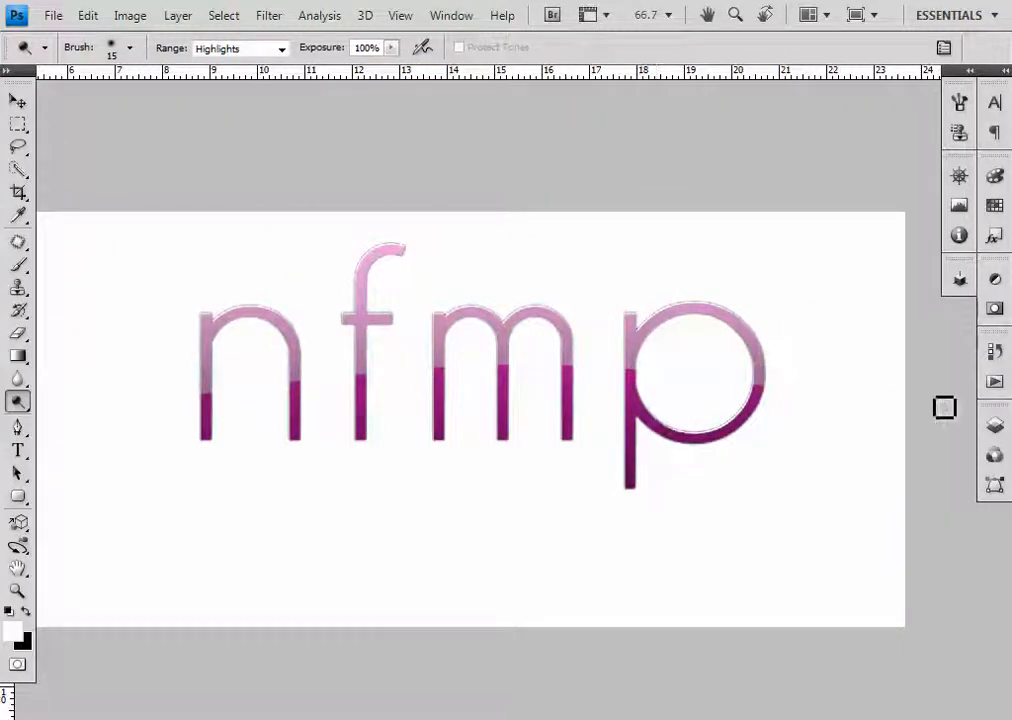
{"action": "left_click", "coordinate": [995, 428]}
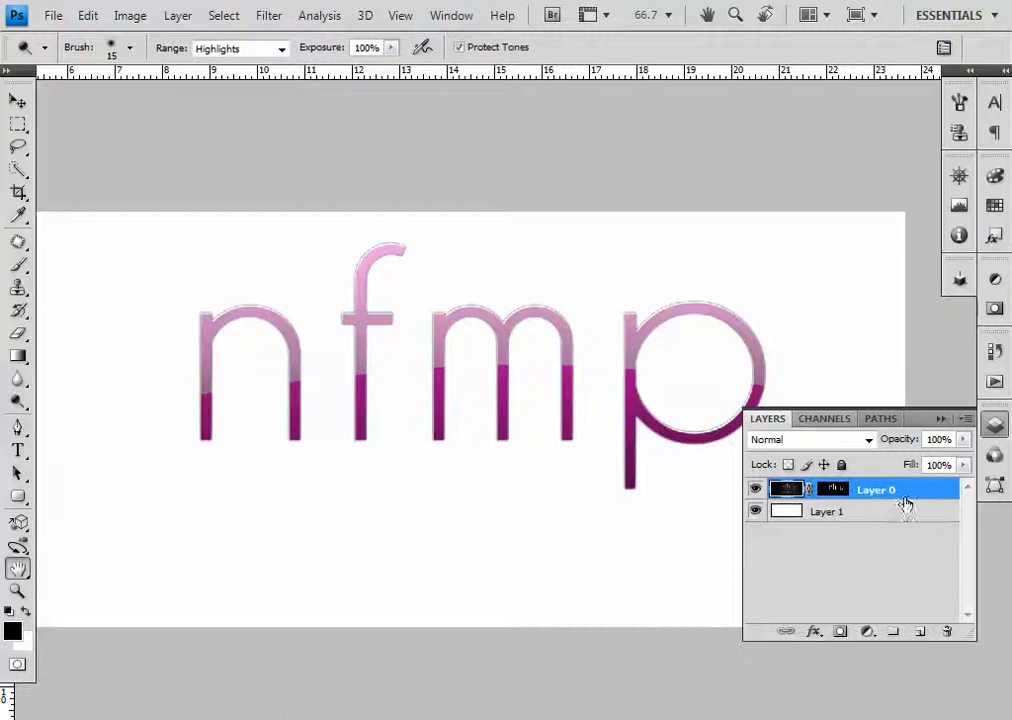
{"action": "double_click", "coordinate": [915, 493]}
{"action": "left_click_drag", "start_coordinate": [601, 326], "coordinate": [712, 239]}
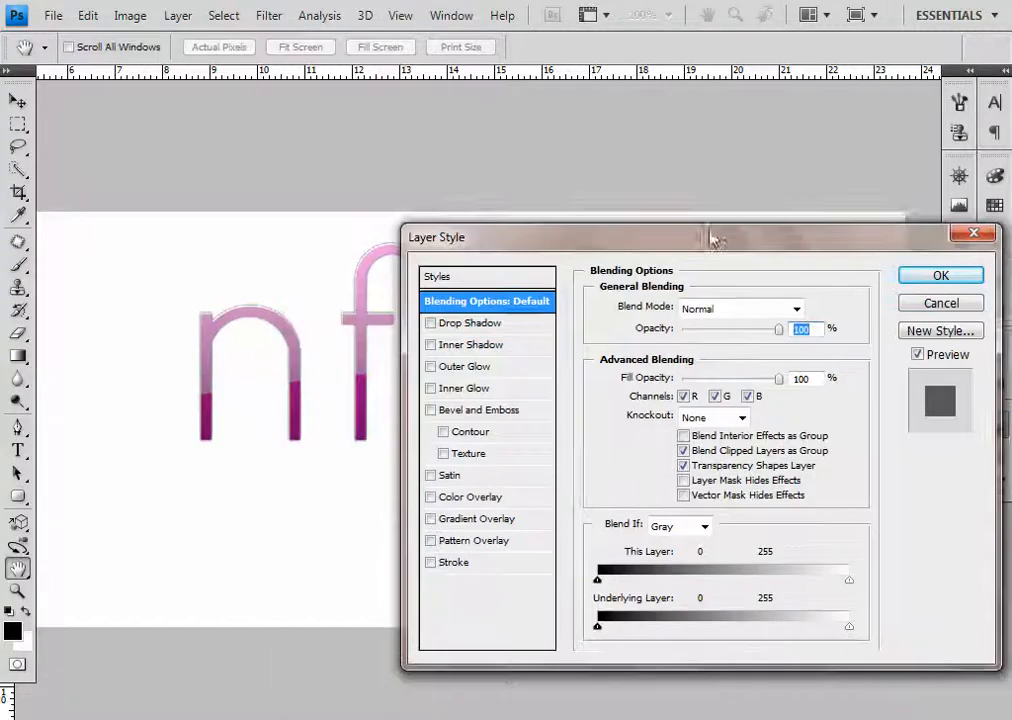
{"action": "left_click", "coordinate": [520, 320]}
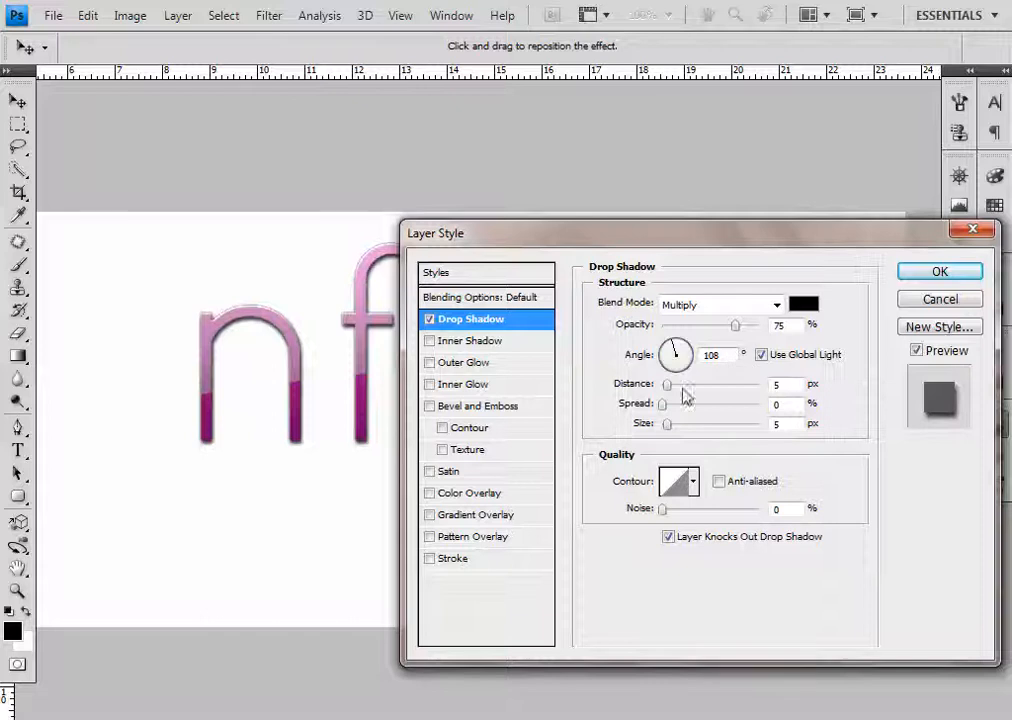
{"action": "left_click_drag", "start_coordinate": [666, 398], "coordinate": [672, 393]}
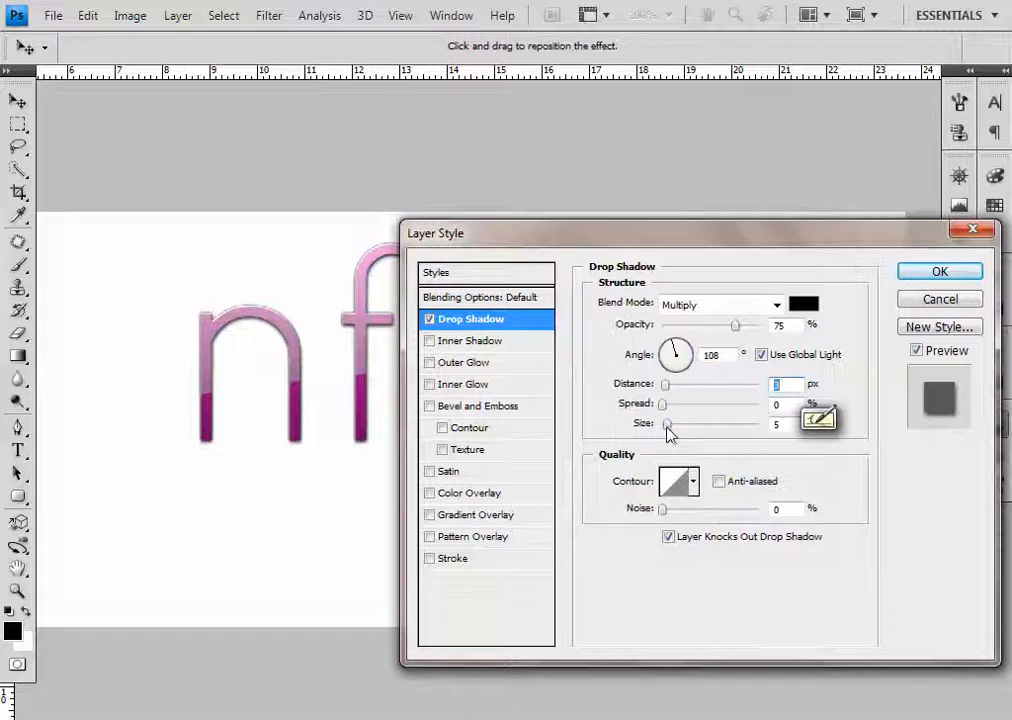
{"action": "left_click", "coordinate": [669, 428]}
{"action": "left_click_drag", "start_coordinate": [667, 425], "coordinate": [663, 425]}
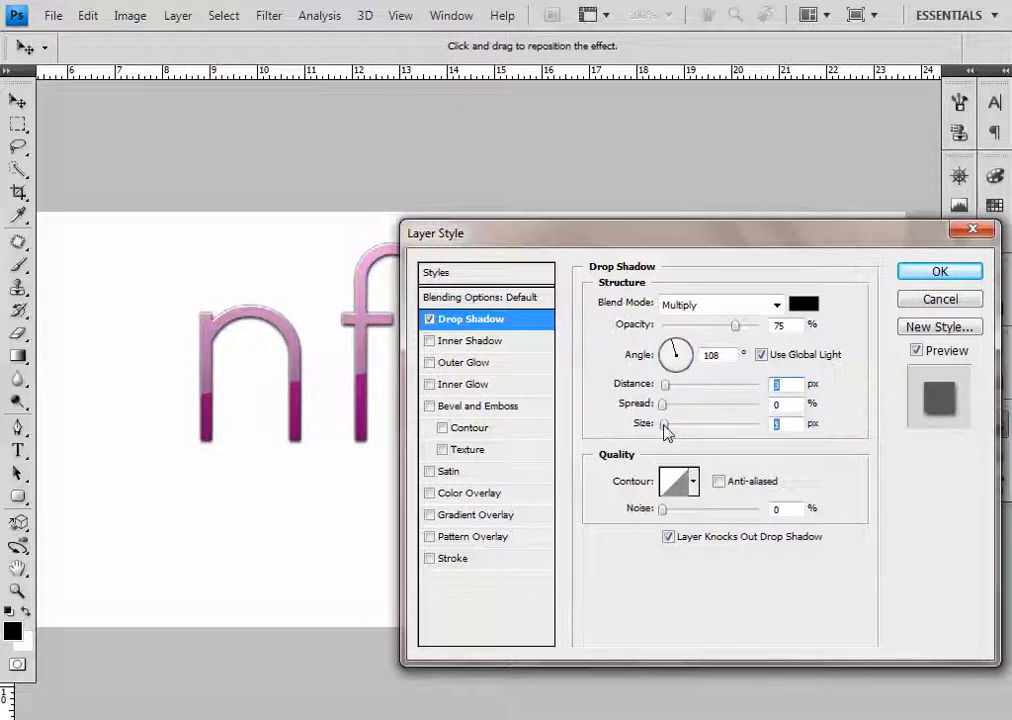
{"action": "left_click", "coordinate": [940, 272]}
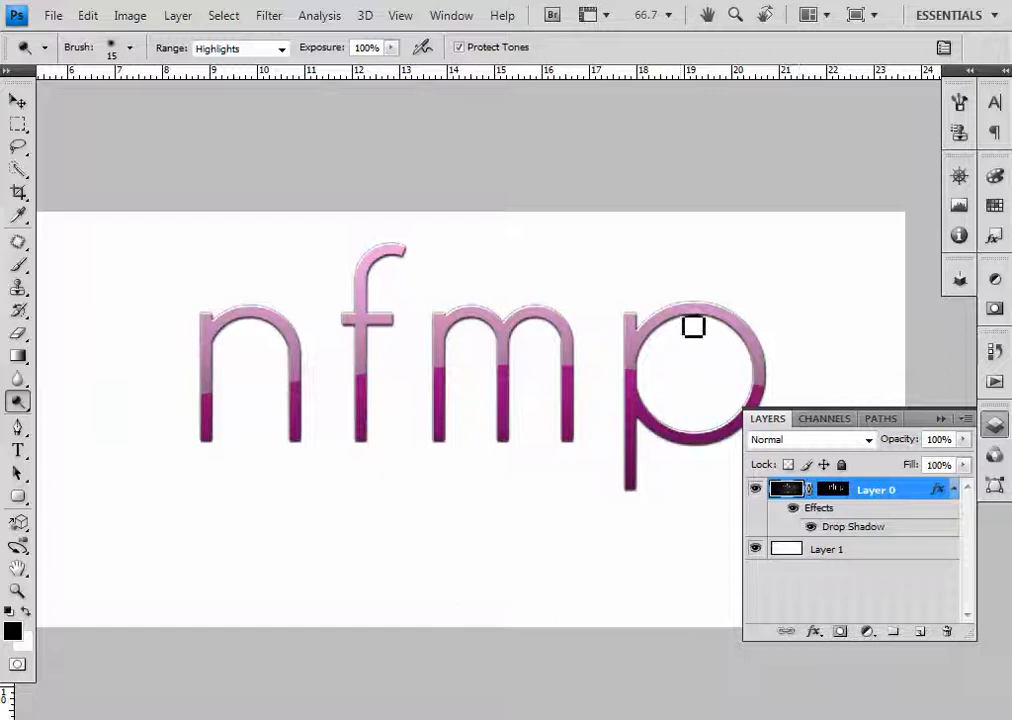
- Move the nfmp lettering slightly upward on the white background
{"action": "key", "text": "v"}
{"action": "mouse_move", "coordinate": [501, 341]}
{"action": "left_mouse_down"}
{"action": "mouse_move", "coordinate": [443, 375]}
{"action": "mouse_move", "coordinate": [529, 413]}
{"action": "mouse_move", "coordinate": [556, 386]}
{"action": "mouse_move", "coordinate": [553, 350]}
{"action": "left_mouse_up"}
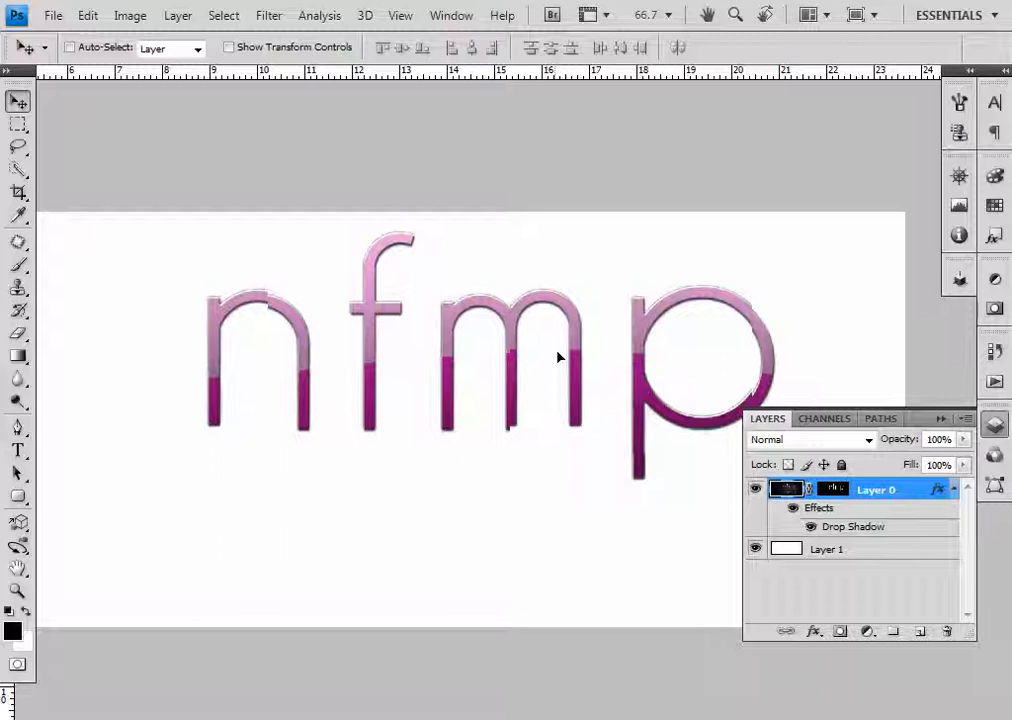
- Try a Color Overlay on Layer 0's lettering in orange ff5400 and pink ff4b73
{"action": "double_click", "coordinate": [935, 490]}
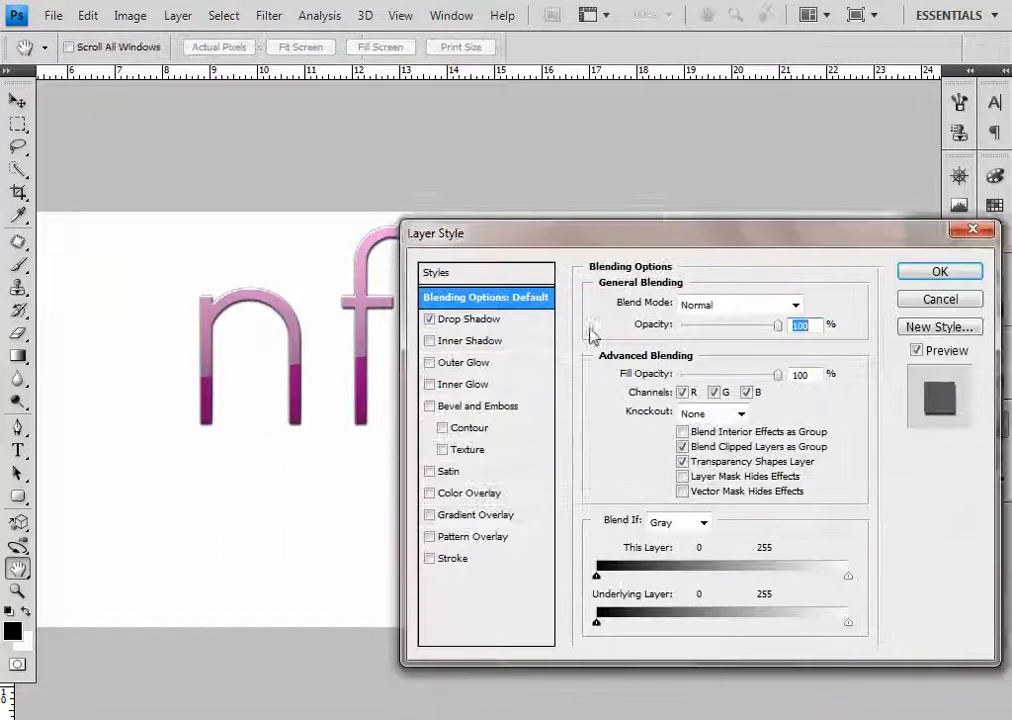
{"action": "left_click_drag", "start_coordinate": [590, 240], "coordinate": [744, 210]}
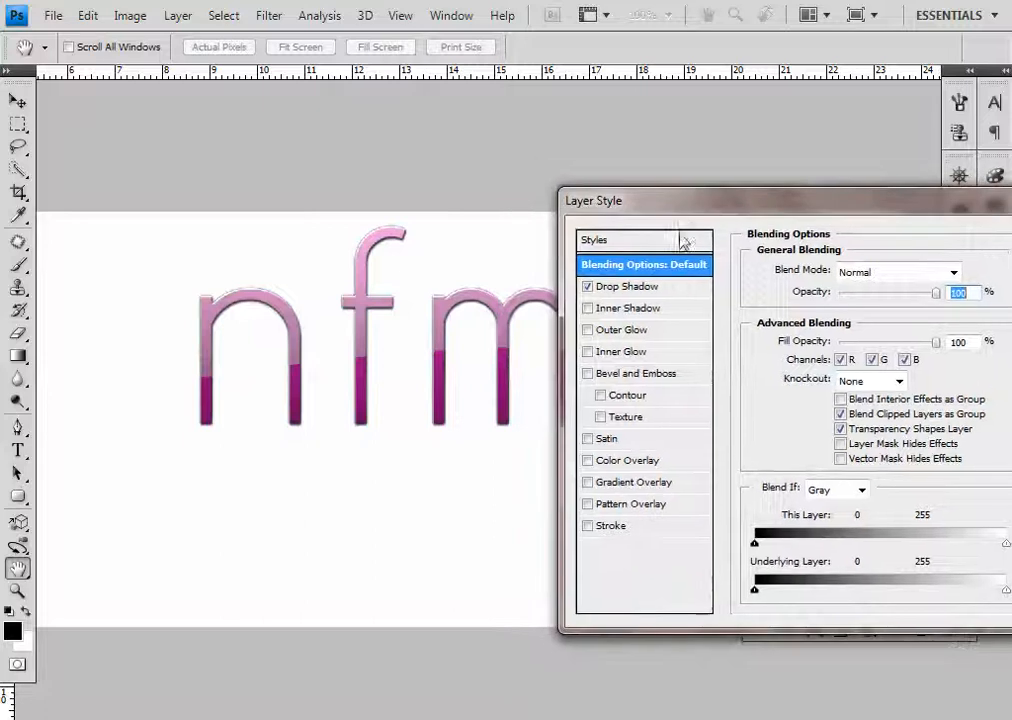
{"action": "left_click", "coordinate": [669, 464]}
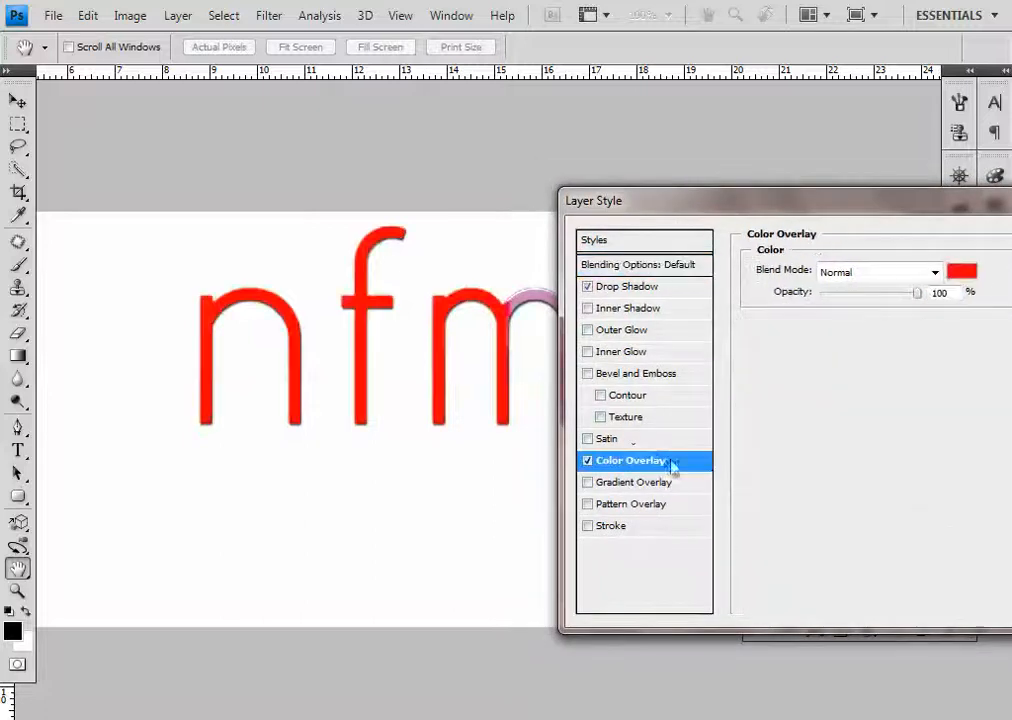
{"action": "left_click", "coordinate": [958, 272]}
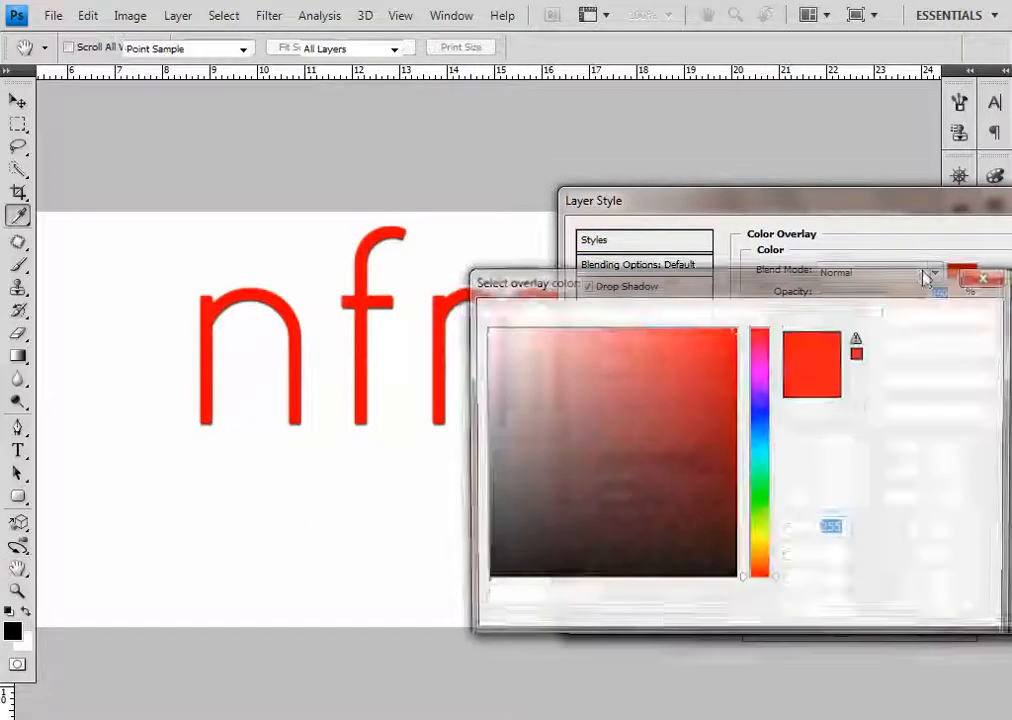
{"action": "left_click", "coordinate": [787, 555]}
{"action": "left_click_drag", "start_coordinate": [775, 580], "coordinate": [768, 497]}
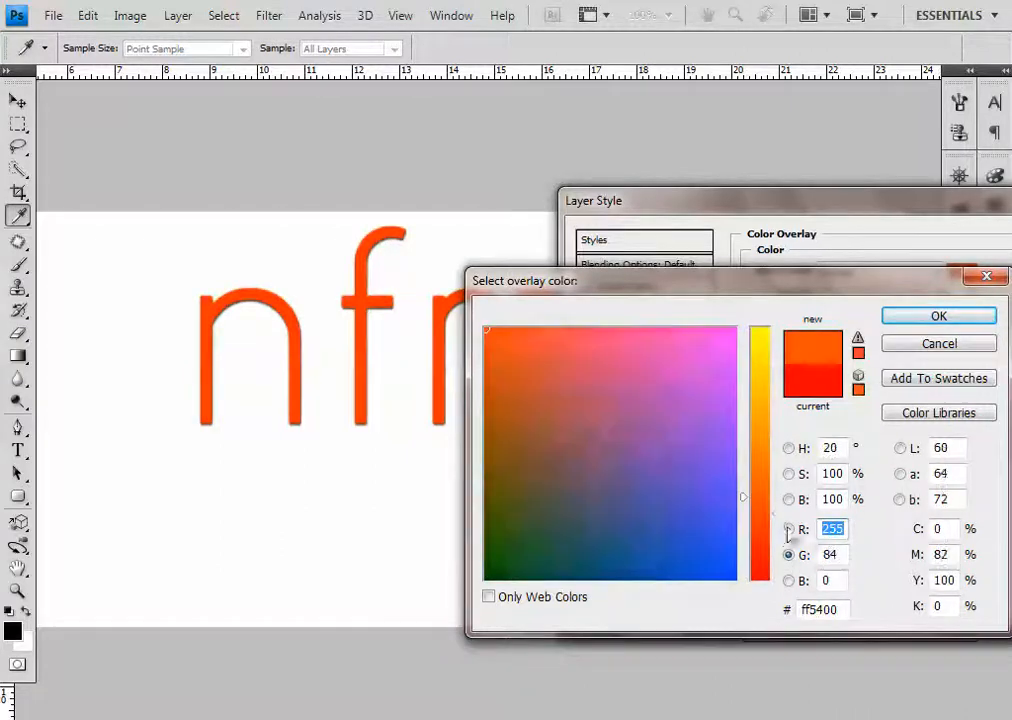
{"action": "left_click", "coordinate": [789, 530]}
{"action": "mouse_move", "coordinate": [680, 420]}
{"action": "left_mouse_down"}
{"action": "mouse_move", "coordinate": [608, 424]}
{"action": "mouse_move", "coordinate": [590, 485]}
{"action": "mouse_move", "coordinate": [582, 388]}
{"action": "mouse_move", "coordinate": [680, 355]}
{"action": "mouse_move", "coordinate": [684, 488]}
{"action": "mouse_move", "coordinate": [598, 506]}
{"action": "left_mouse_up"}
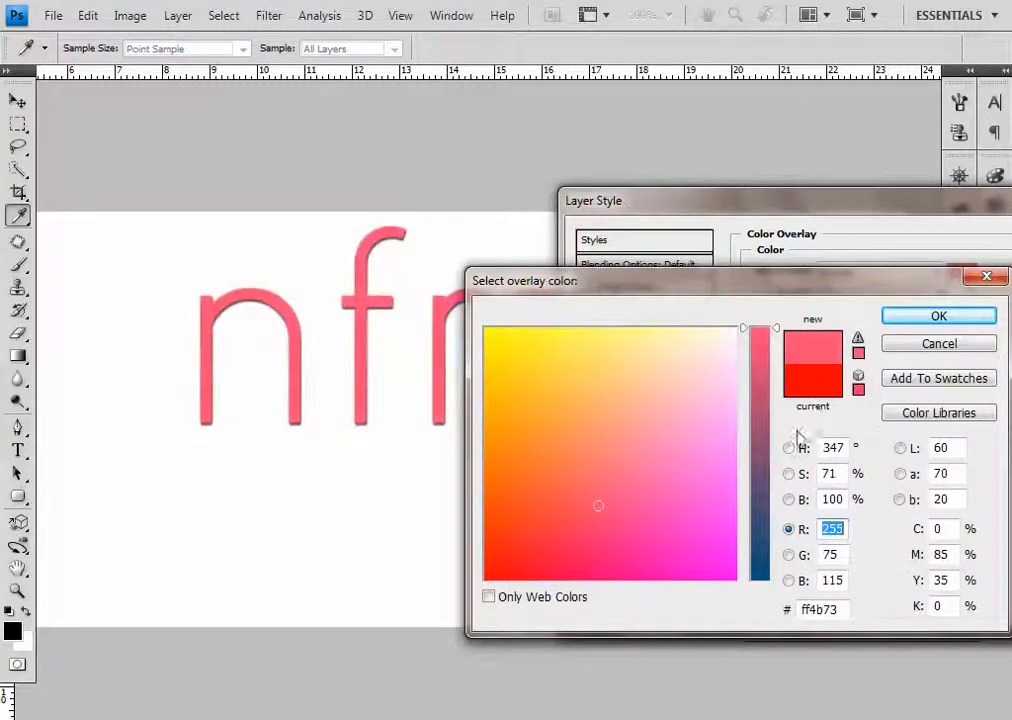
{"action": "left_click", "coordinate": [939, 343]}
{"action": "left_click_drag", "start_coordinate": [924, 216], "coordinate": [840, 243]}
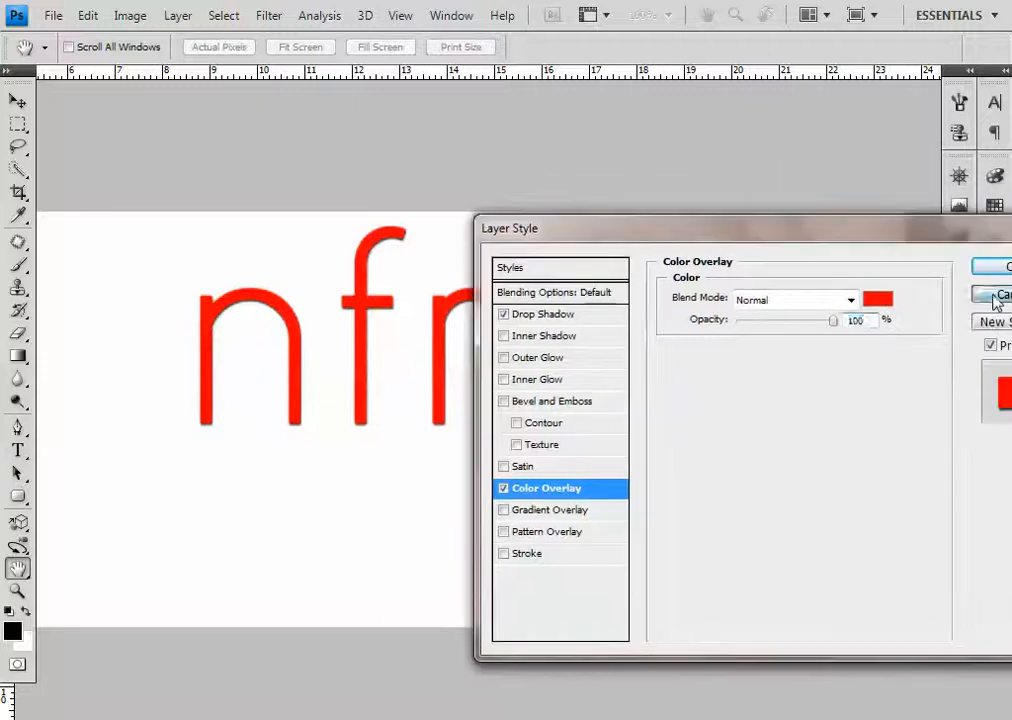
{"action": "left_click", "coordinate": [1003, 317]}
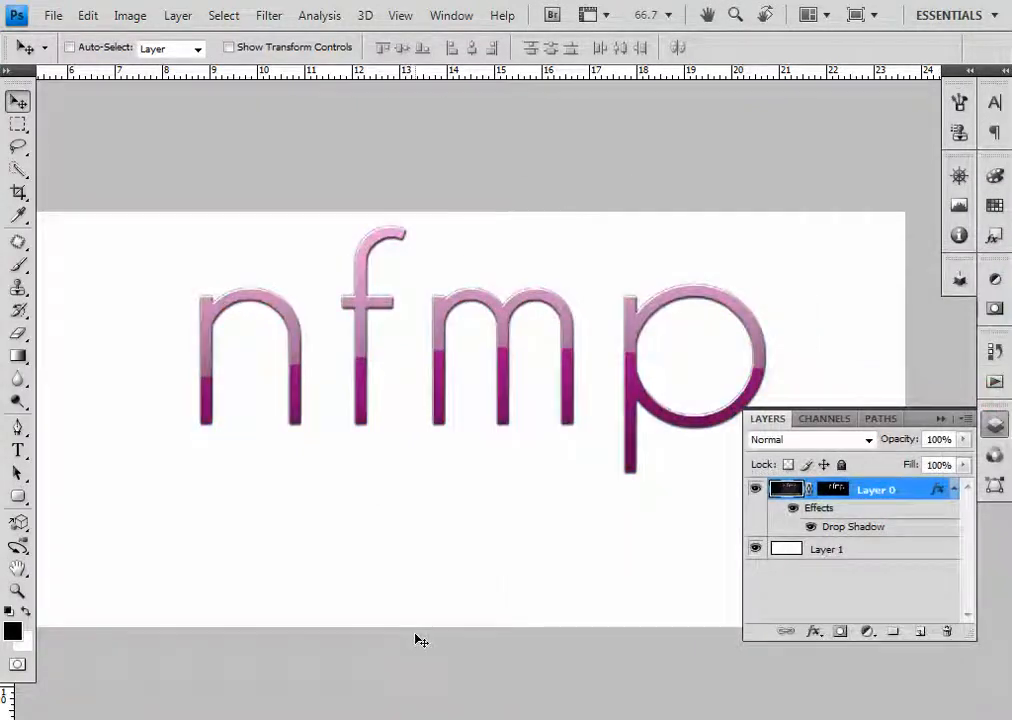
{"action": "left_click", "coordinate": [939, 420]}
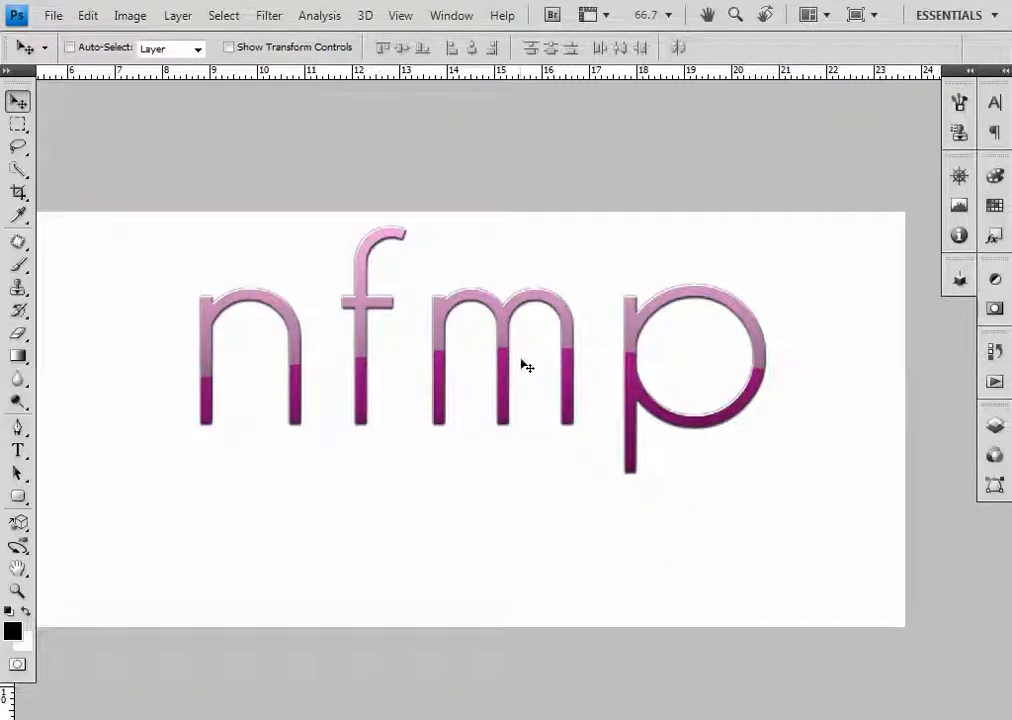